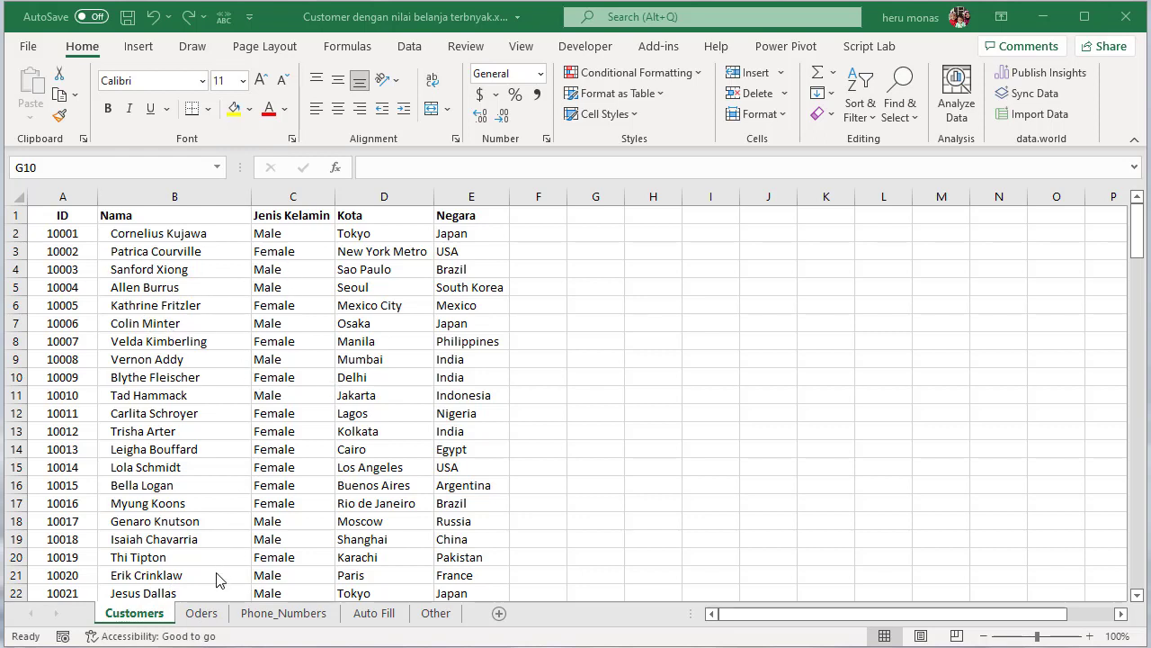
# - On the Oders sheet, turn off the Filter Button for the orders table
pyautogui.click(212, 614)
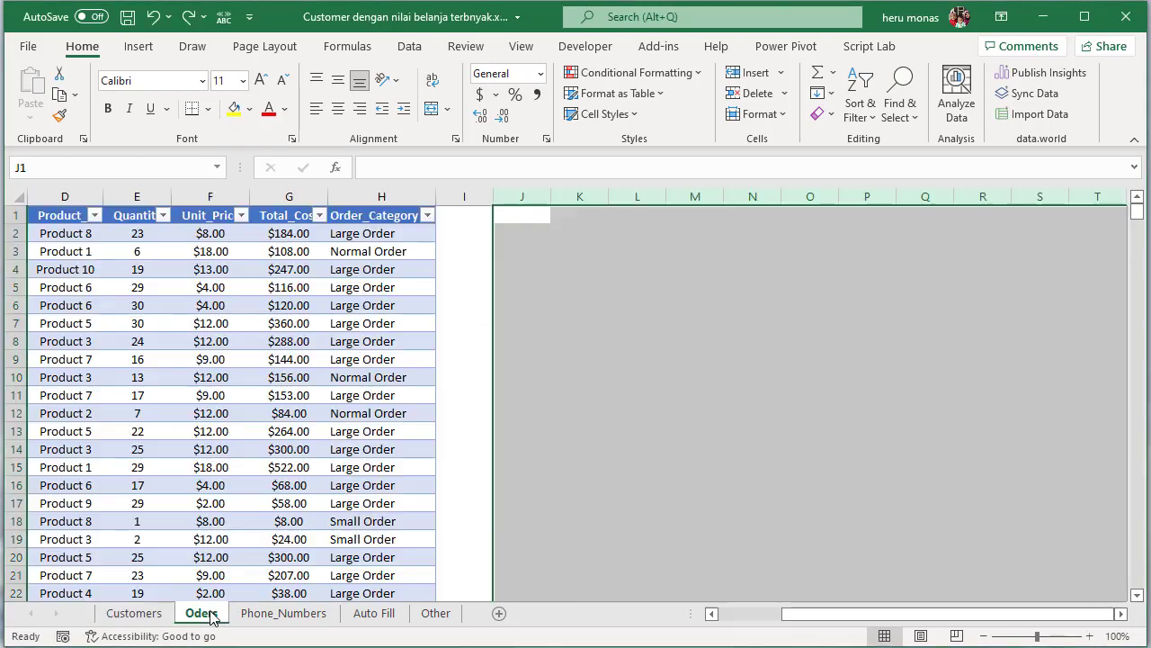
pyautogui.click(226, 353)
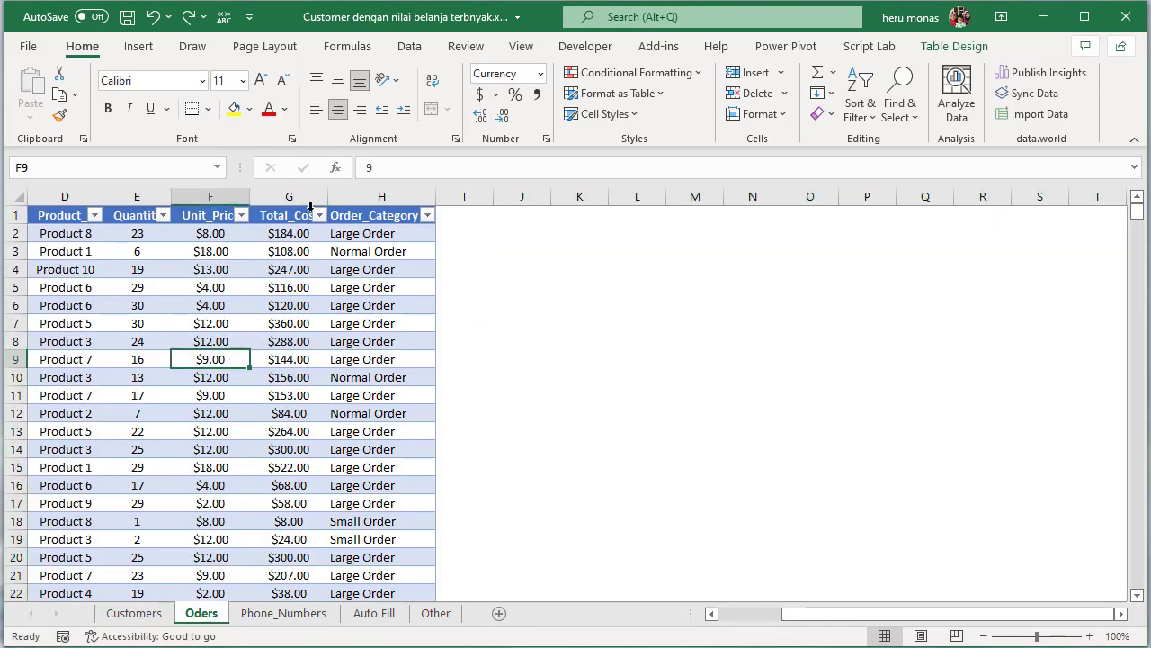
pyautogui.click(352, 236)
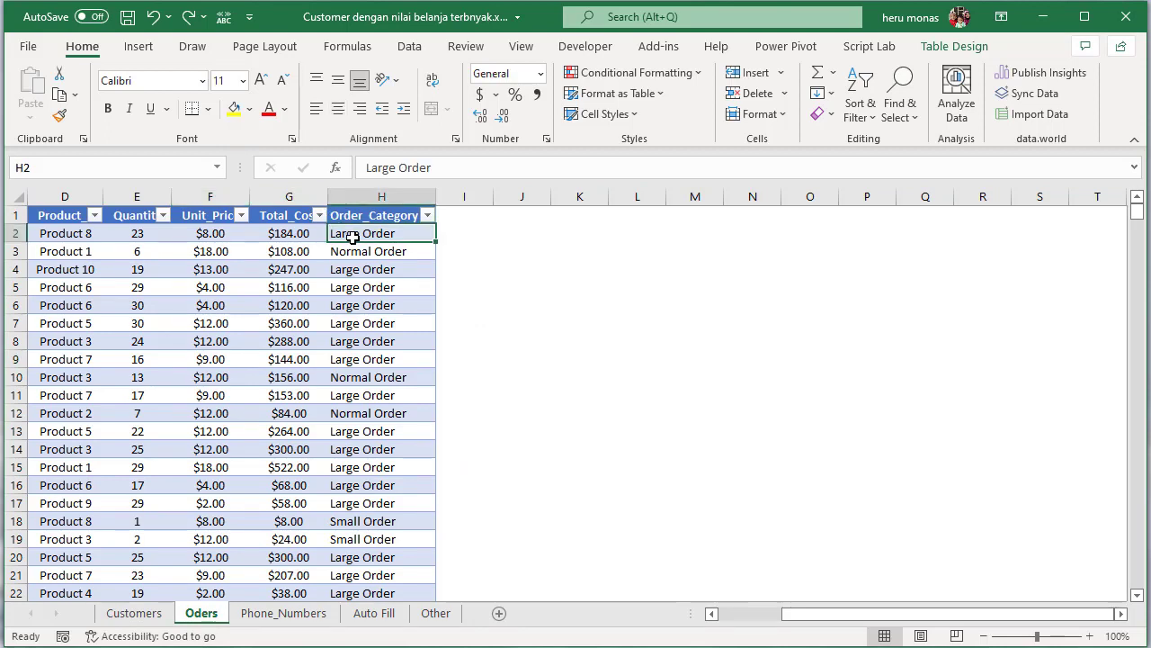
pyautogui.click(961, 49)
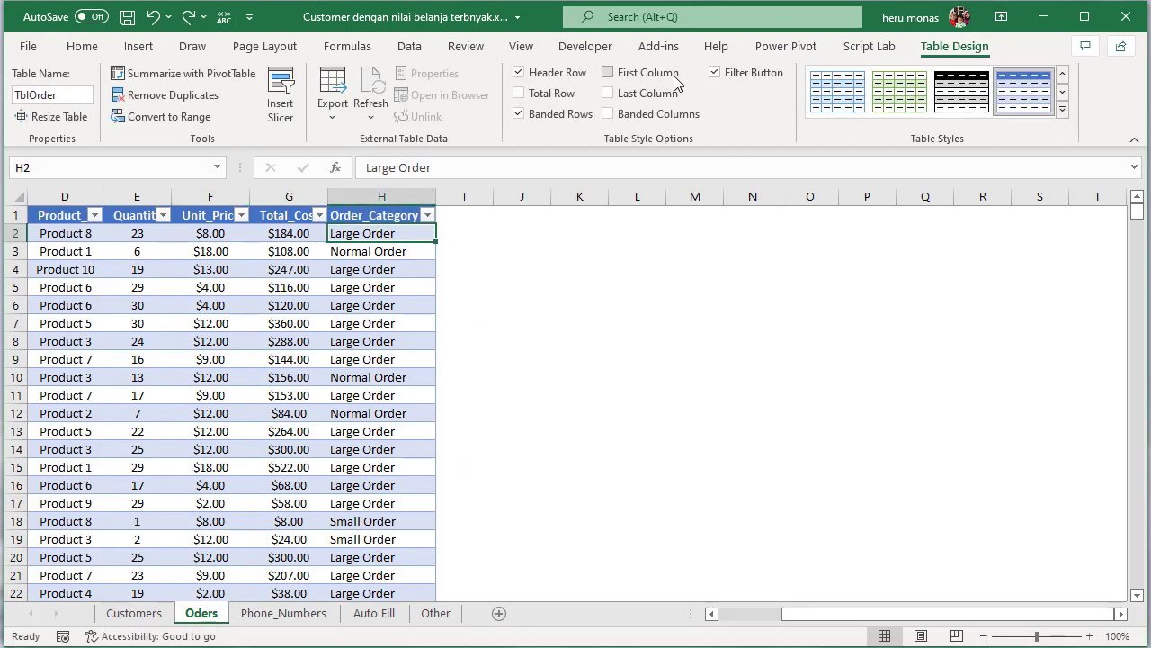
pyautogui.click(715, 72)
pyautogui.click(522, 358)
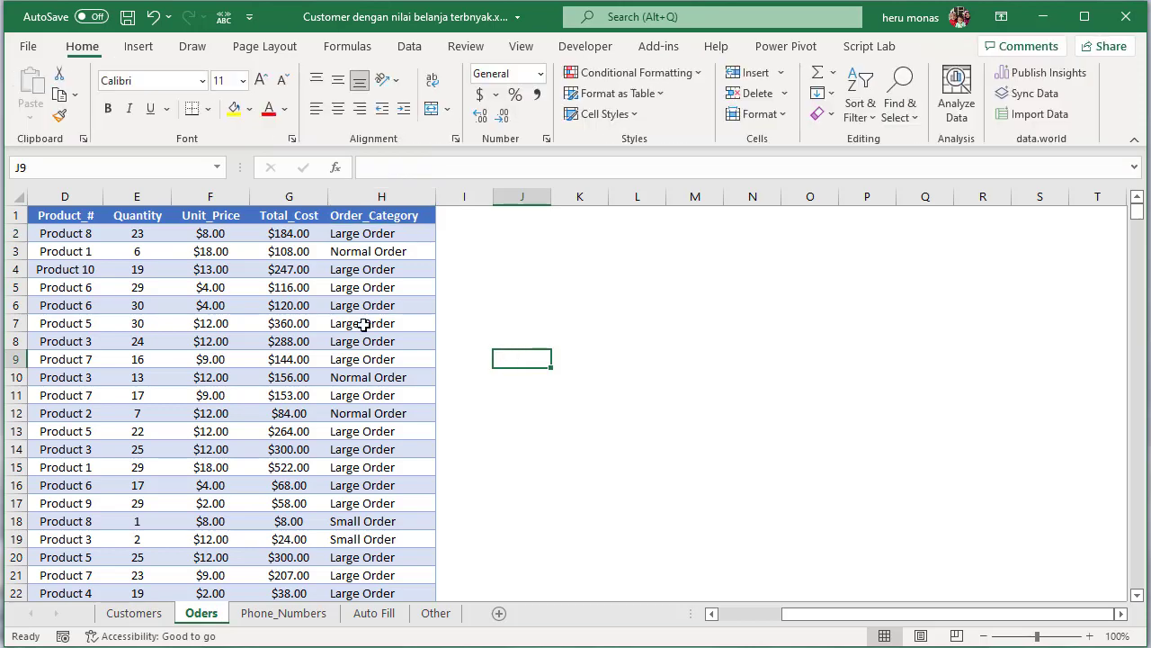
pyautogui.click(430, 324)
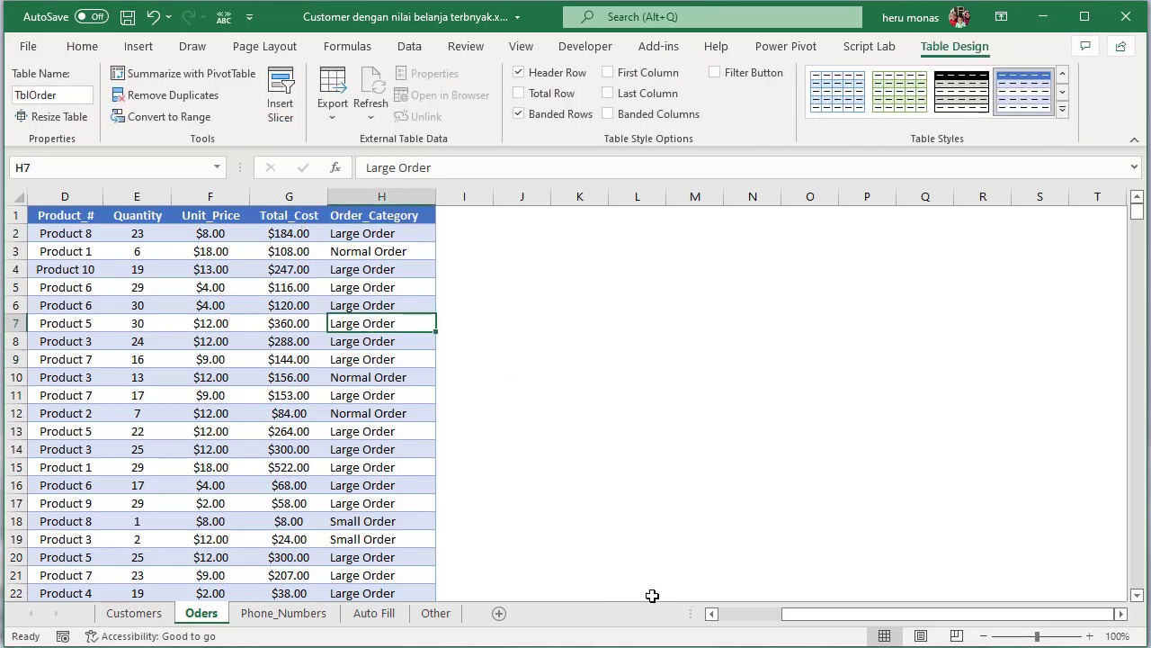
# - Check the arrow-free headers (Customer_#, Order_Date, Product_#, Quantity, Unit_Price, Total_Cost), then return to Customers
pyautogui.moveTo(792, 619); pyautogui.dragTo(717, 617)
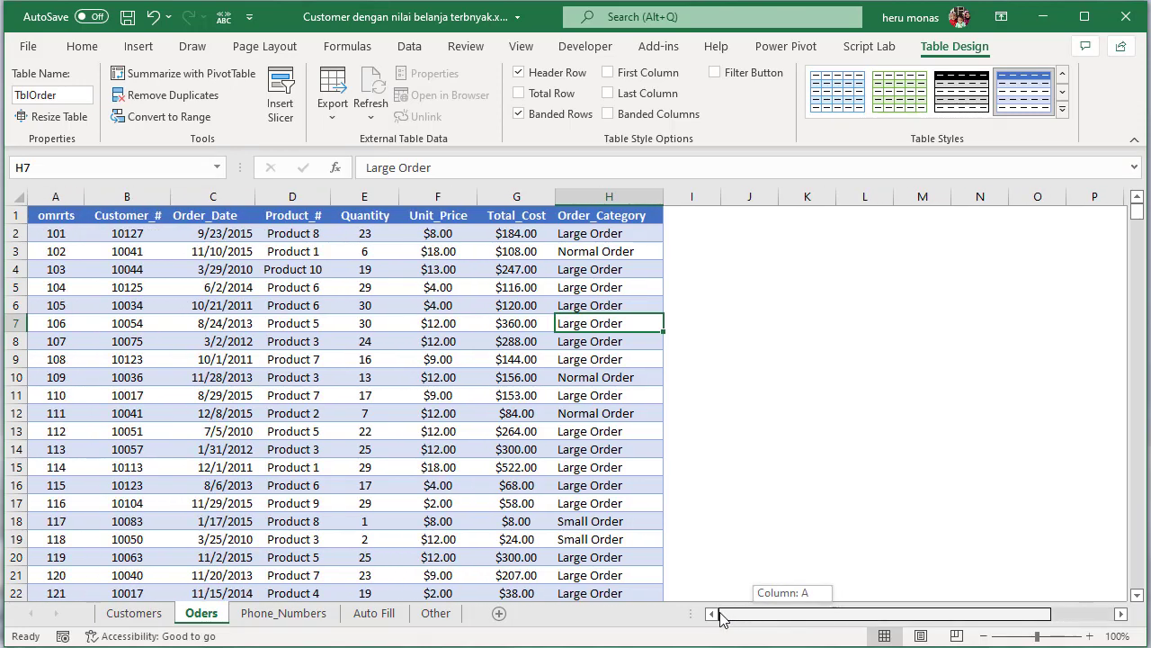
pyautogui.click(168, 260)
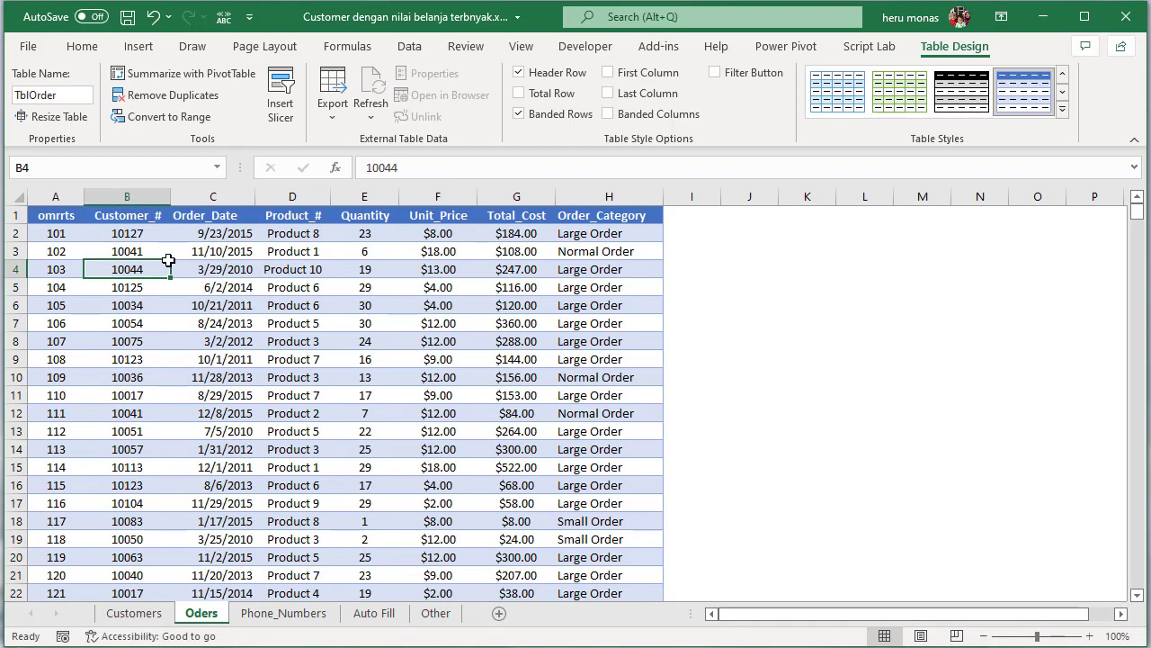
pyautogui.click(70, 218)
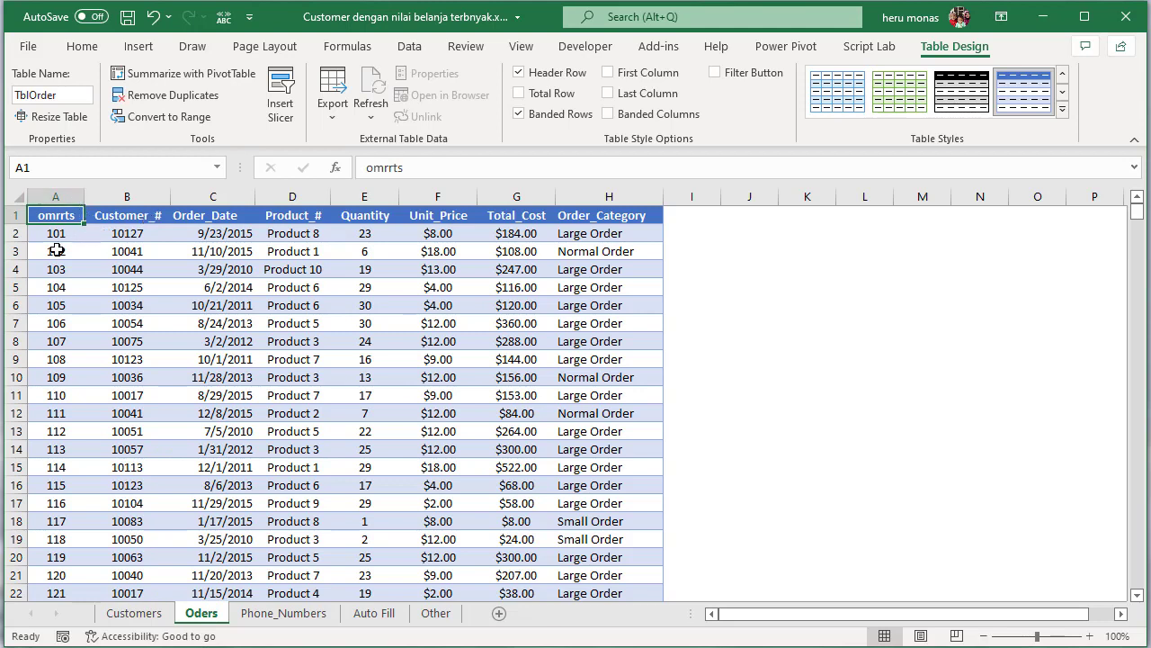
pyautogui.click(119, 218)
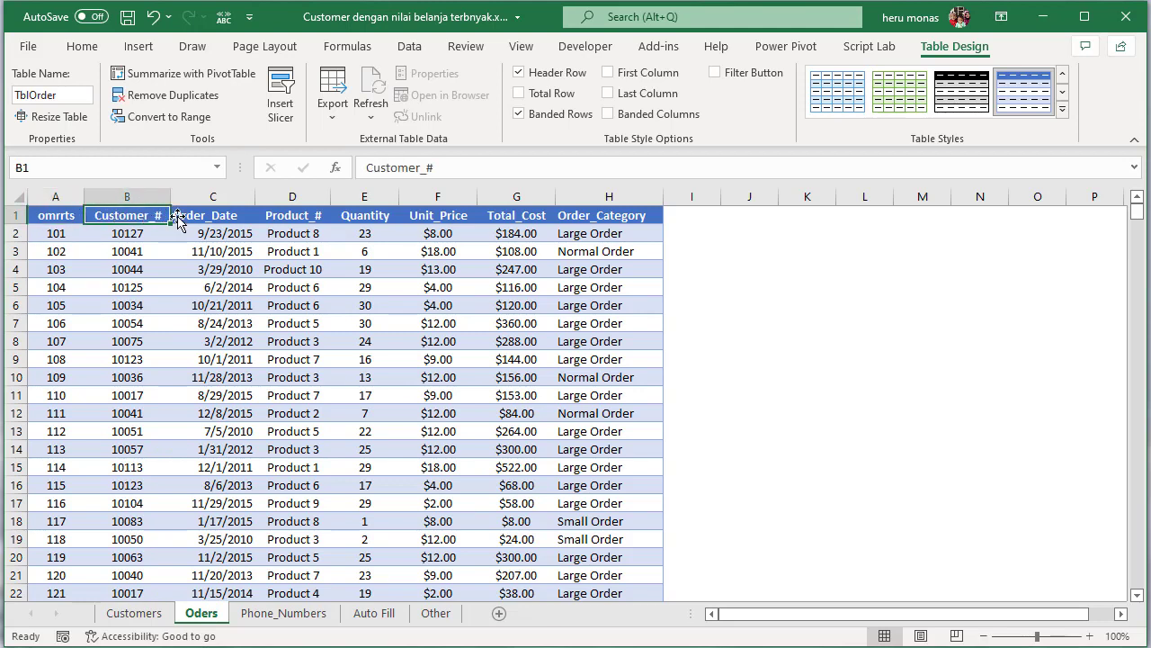
pyautogui.click(211, 216)
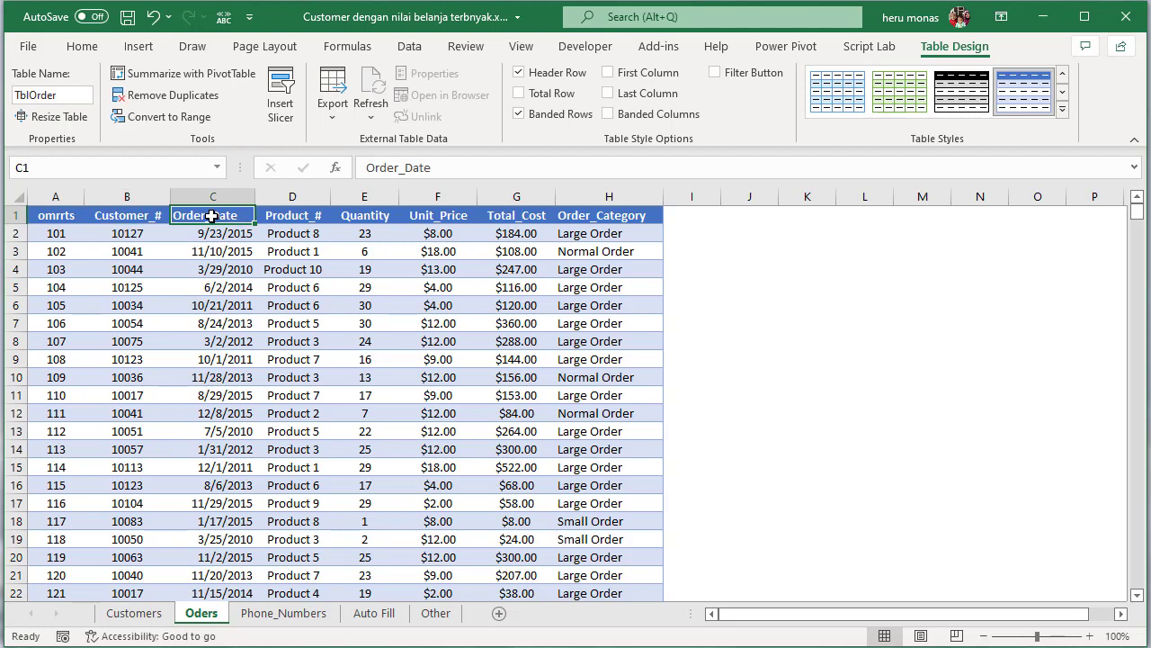
pyautogui.click(297, 216)
pyautogui.click(367, 216)
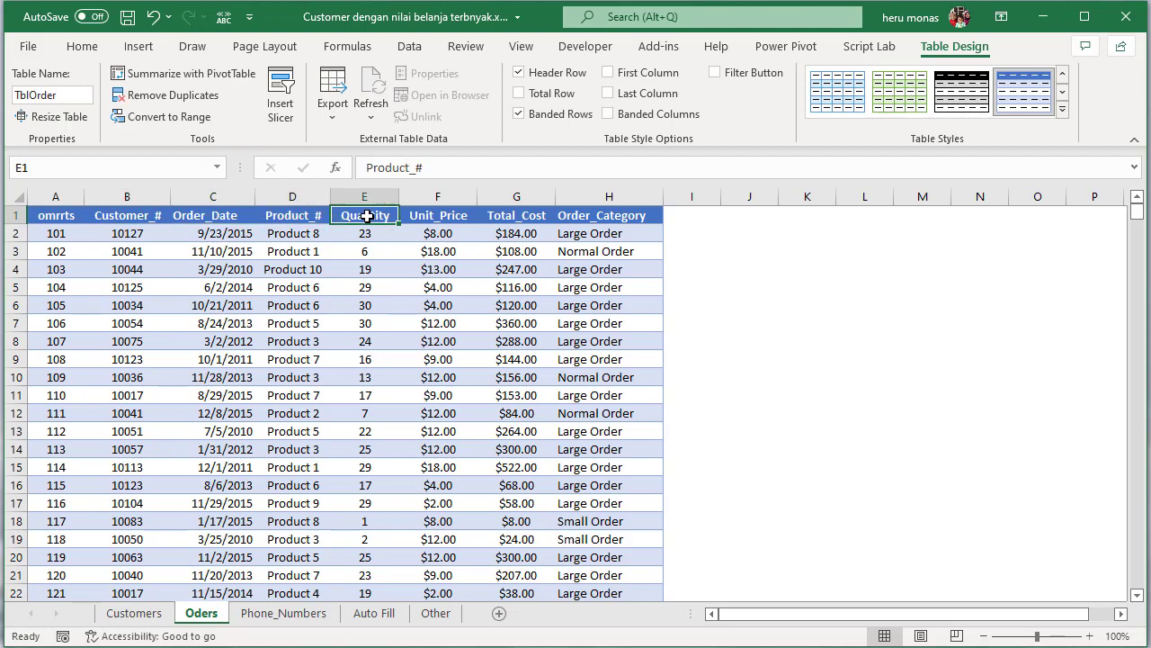
pyautogui.click(428, 216)
pyautogui.click(509, 216)
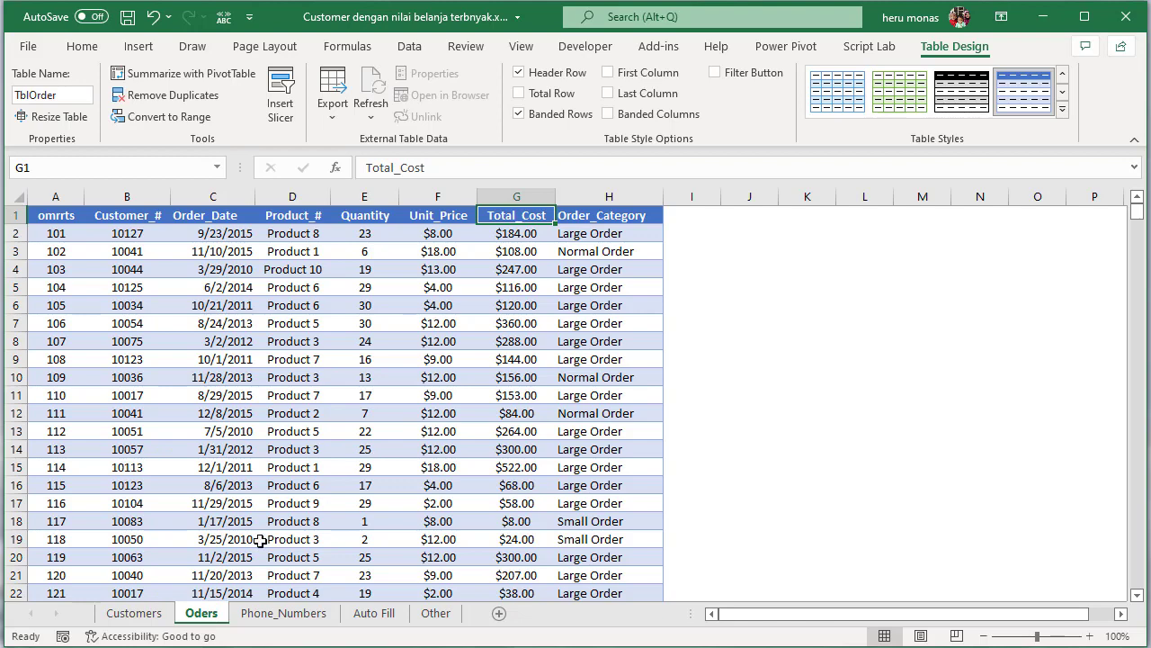
pyautogui.click(135, 612)
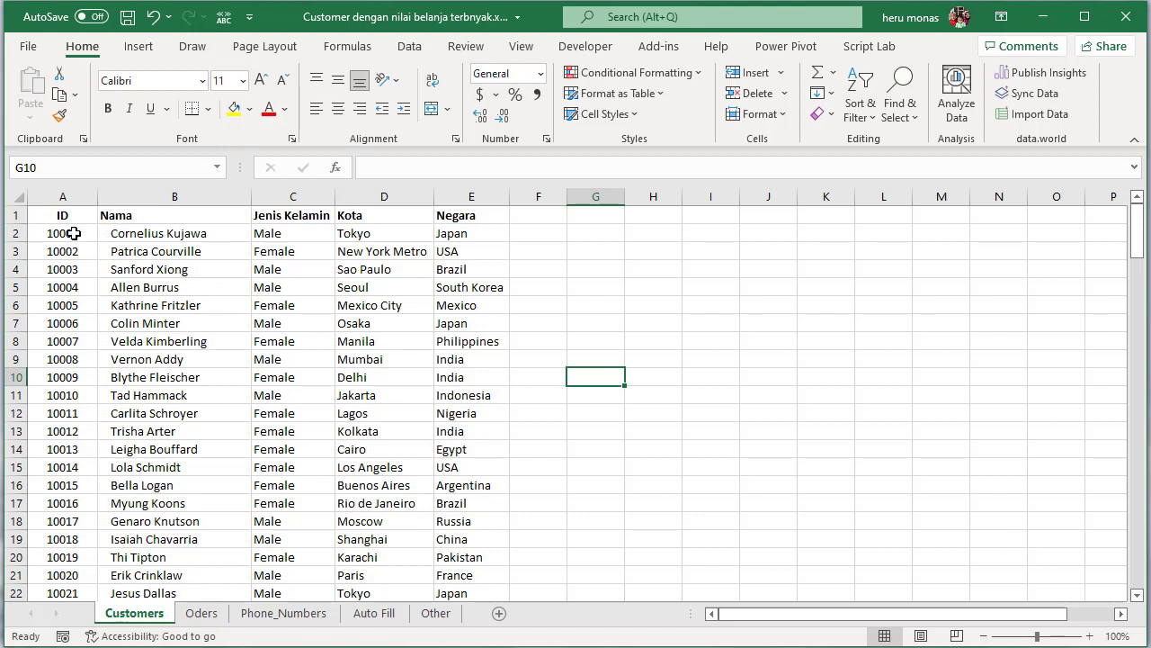
# - On the Oders sheet, undo hiding the orders table's filter arrows with Ctrl+Z
pyautogui.keyDown('ctrl'); pyautogui.click(194, 619); pyautogui.keyUp('ctrl')
pyautogui.click(197, 619)
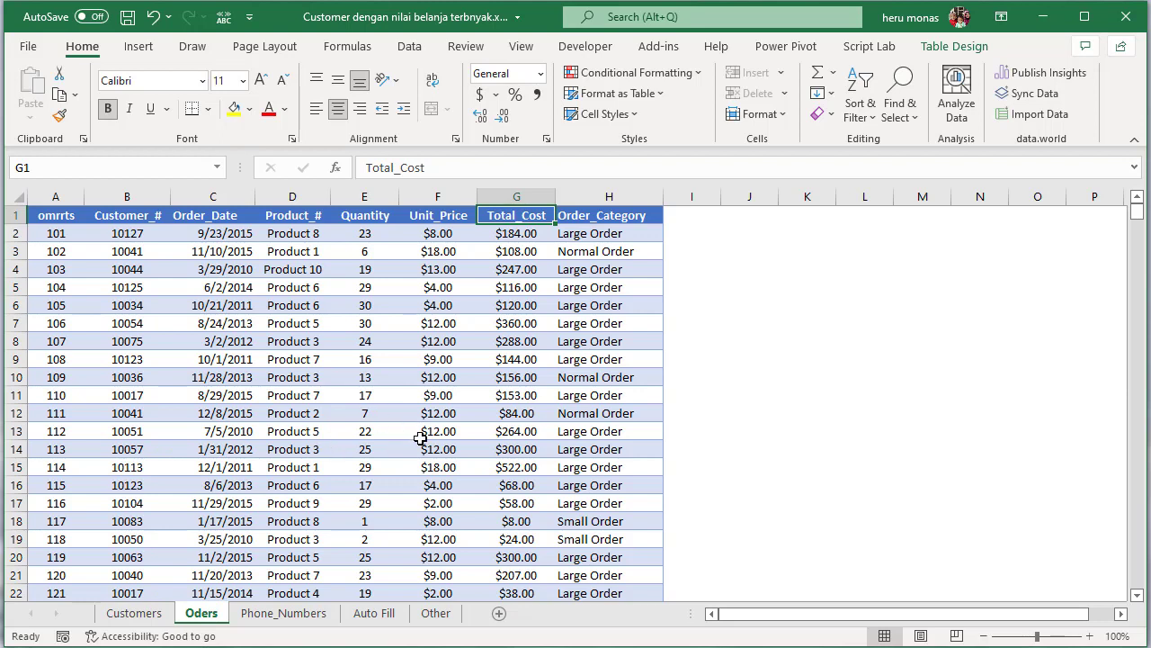
pyautogui.click(407, 382)
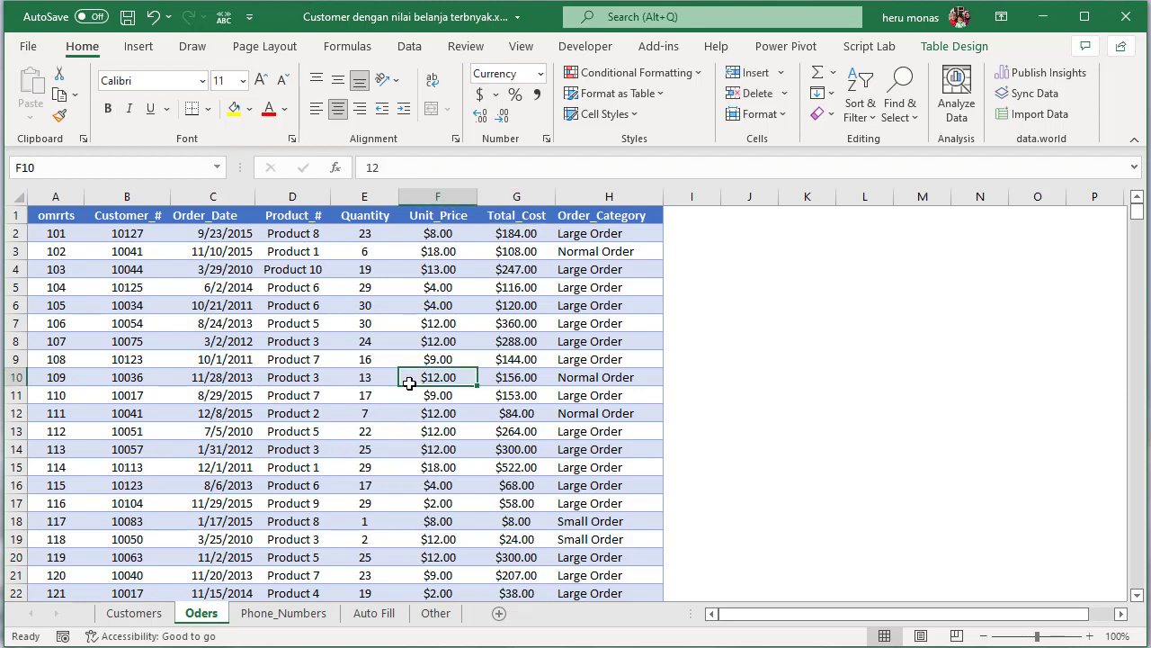
pyautogui.hotkey('ctrl', 'z')
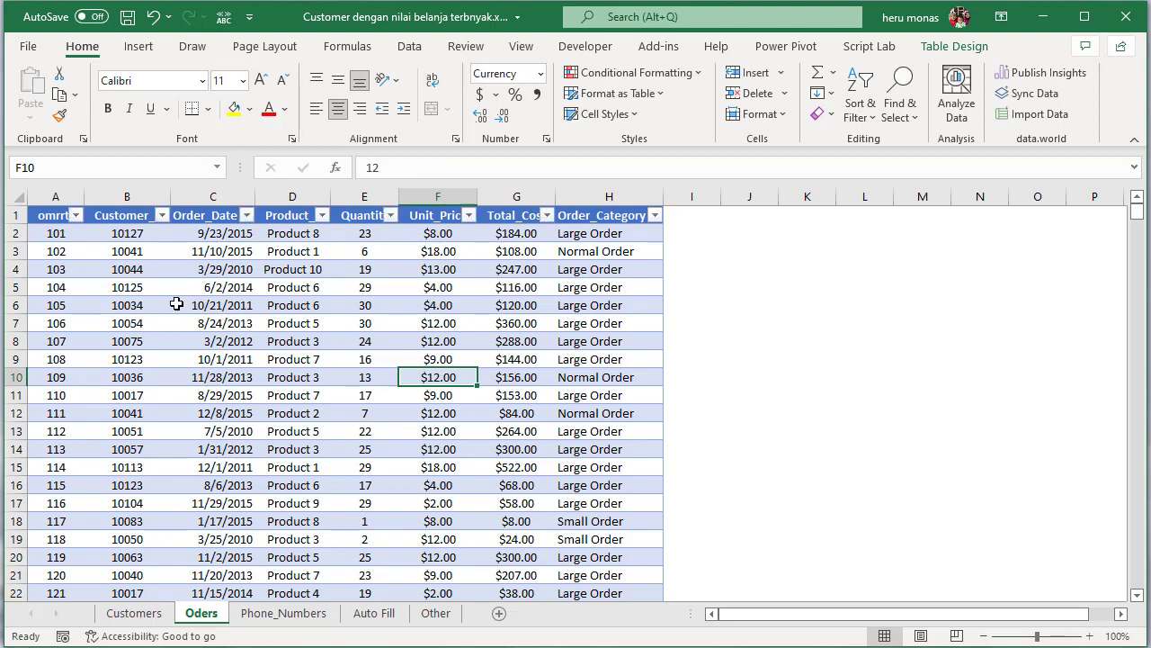
pyautogui.hotkey('ctrl', 'pageup')
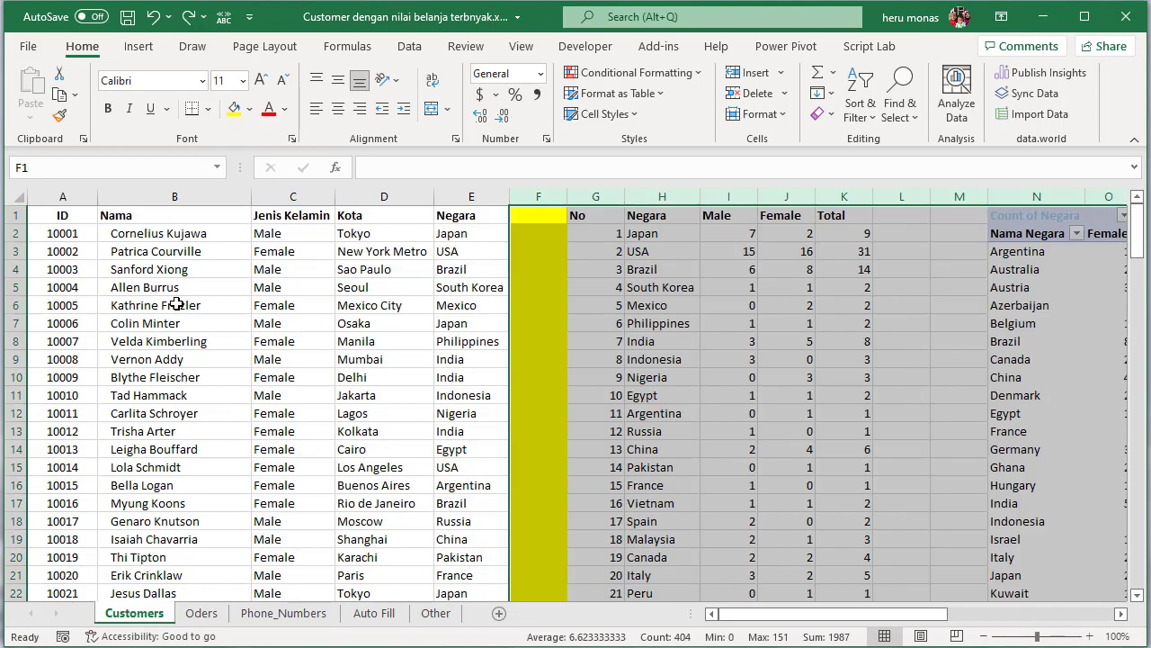
pyautogui.hotkey('ctrl', '-')
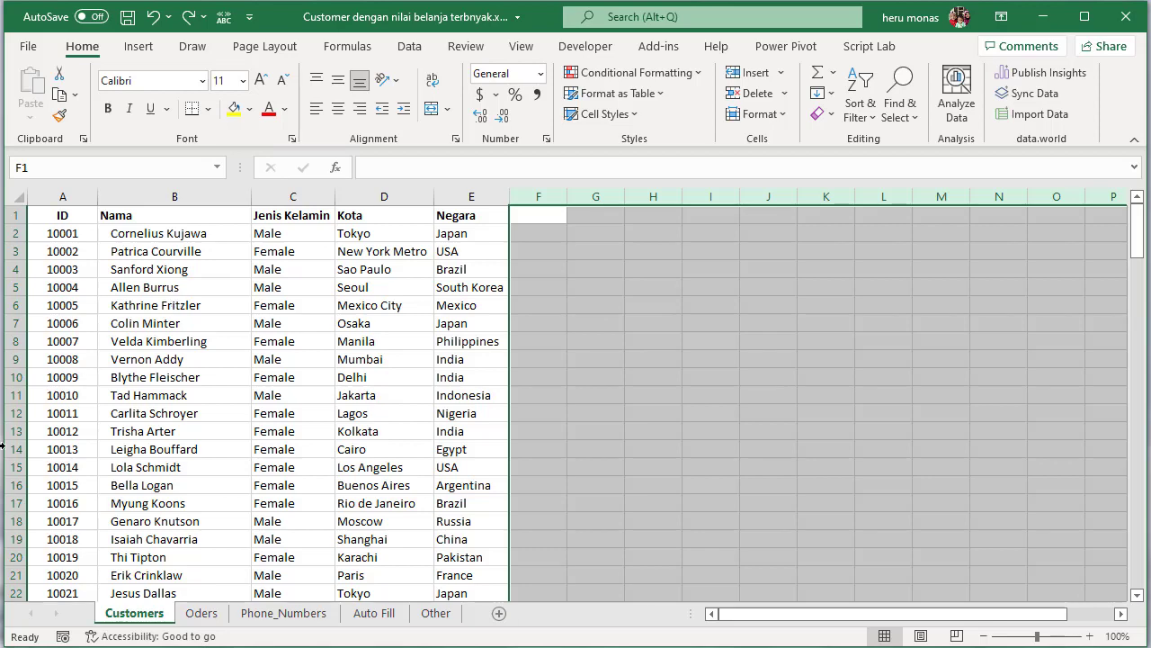
# - Select the whole orders table, view the table styles without changing them, then return to Customers
pyautogui.click(225, 614)
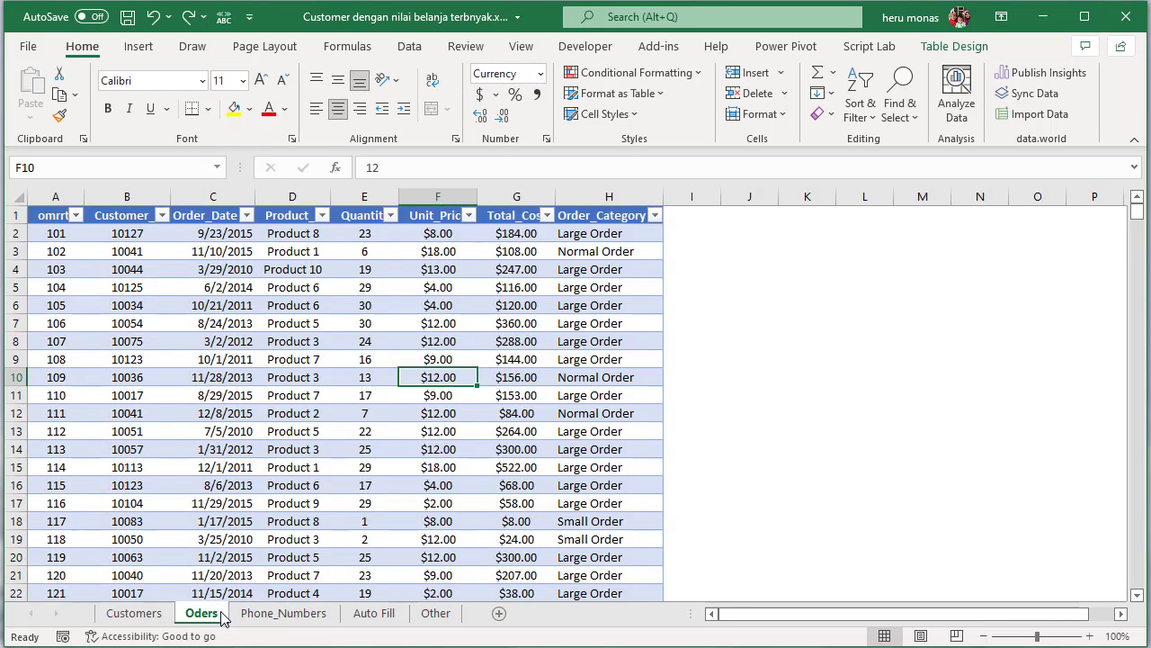
pyautogui.click(320, 397)
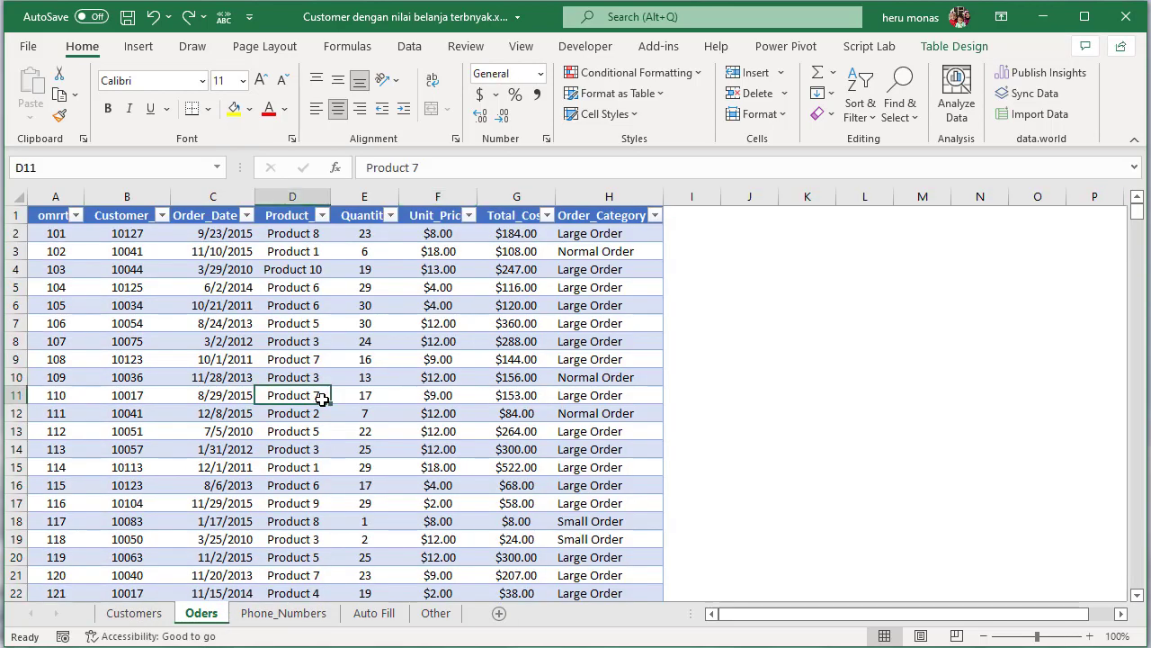
pyautogui.hotkey('ctrl', 'a')
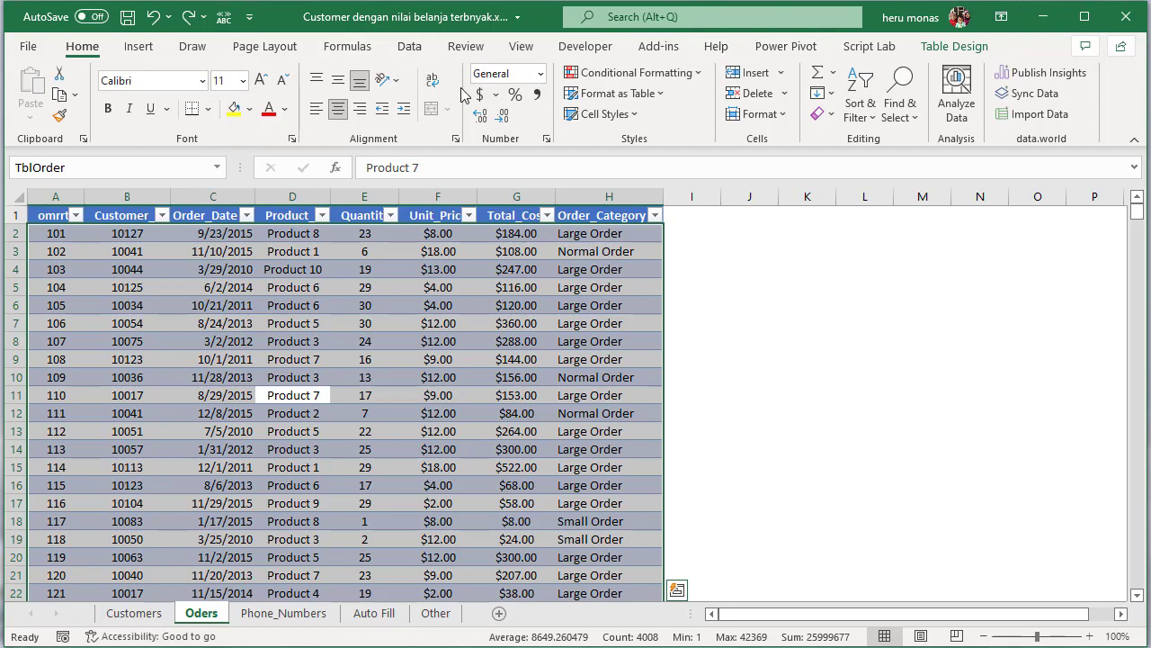
pyautogui.click(656, 95)
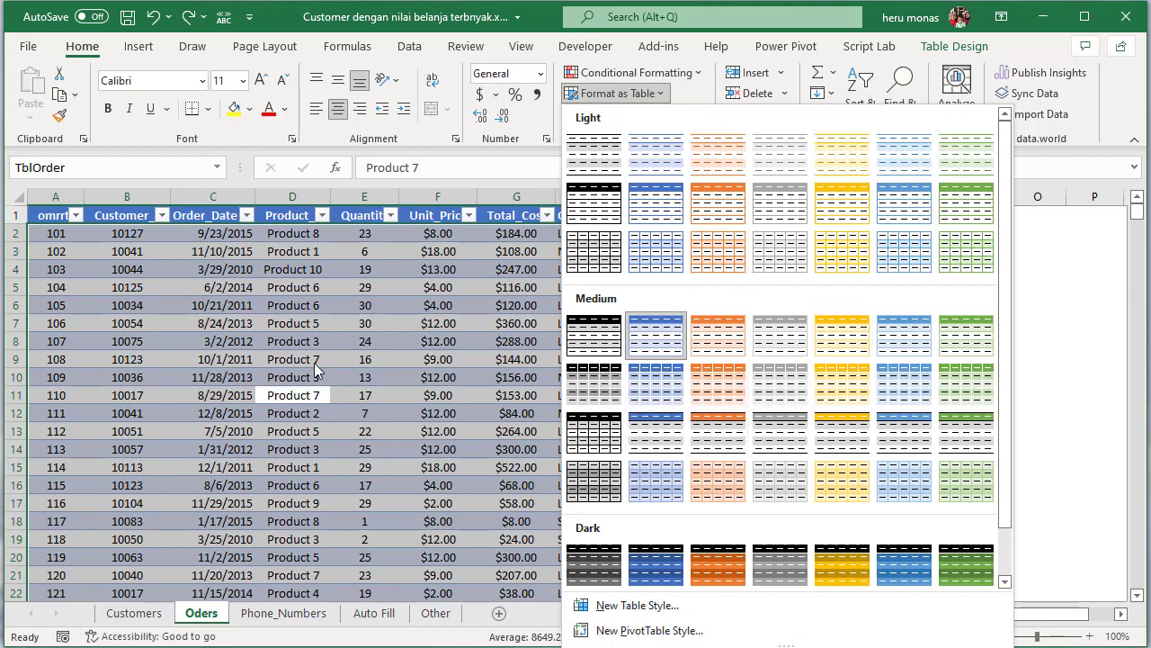
pyautogui.press('Escape')
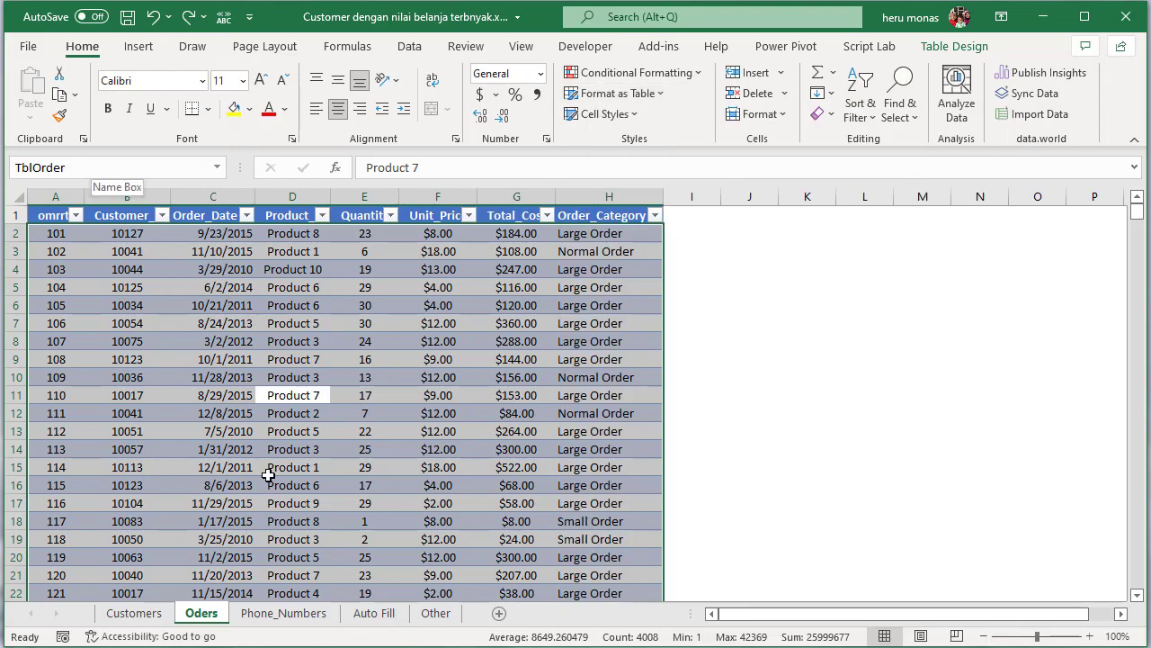
pyautogui.click(135, 612)
# - Format the customer list A1:E152 as a table with headers in the medium orange style
pyautogui.click(208, 301)
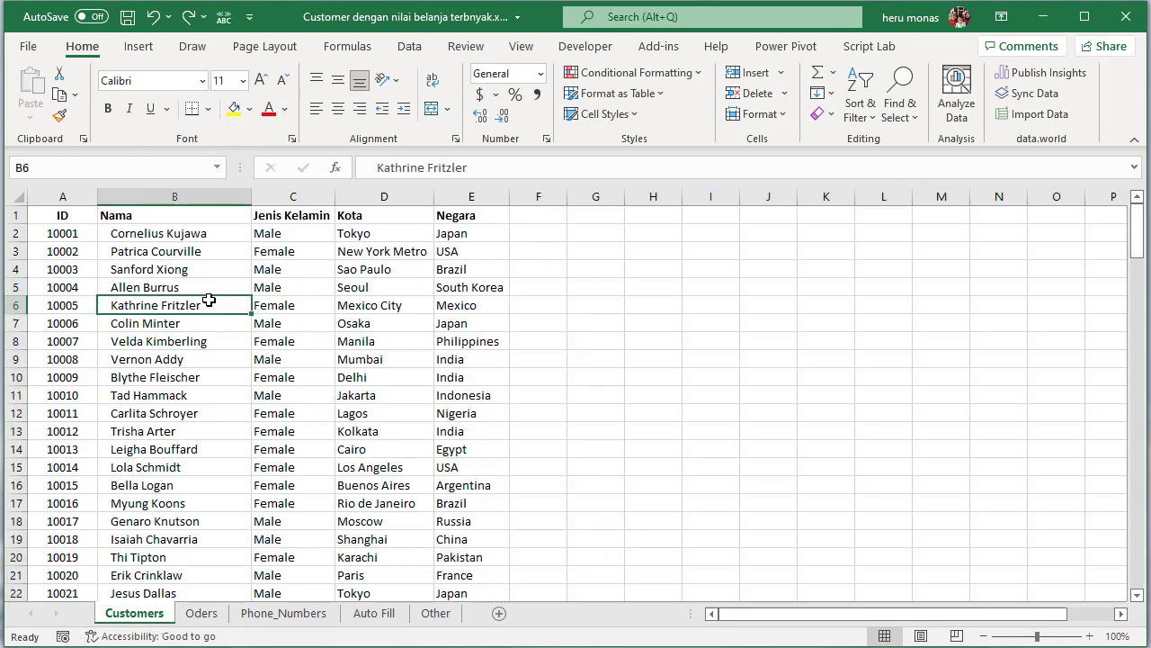
pyautogui.click(167, 234)
pyautogui.hotkey('ctrl', 'a')
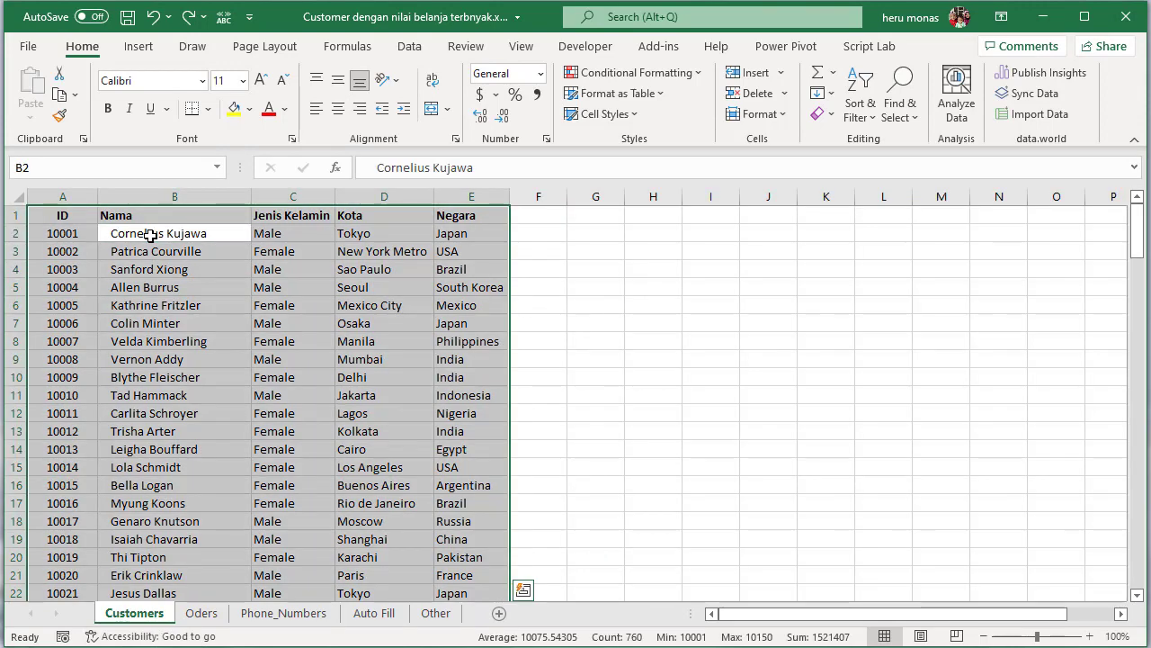
pyautogui.hotkey('ctrl', 't')
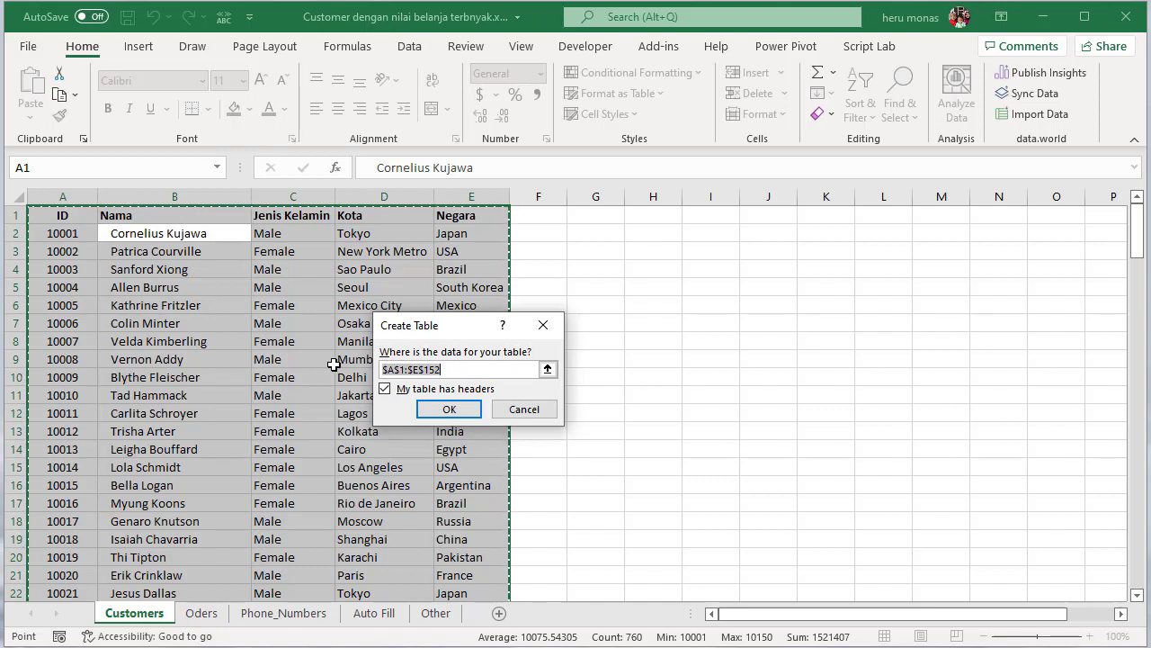
pyautogui.click(524, 410)
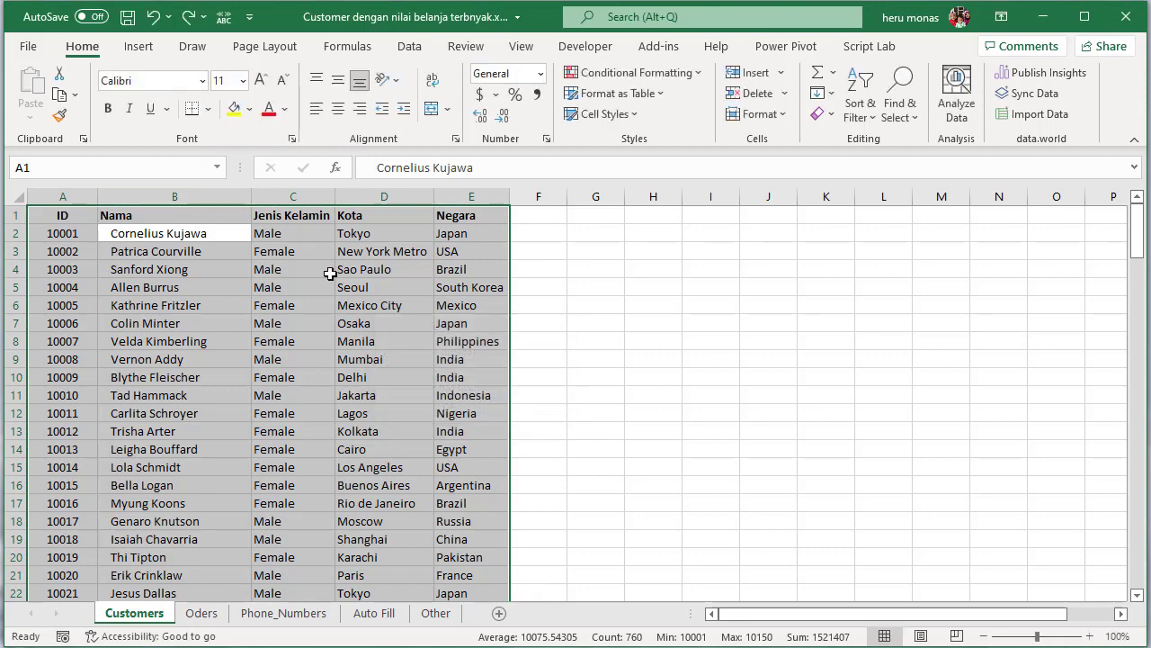
pyautogui.click(621, 92)
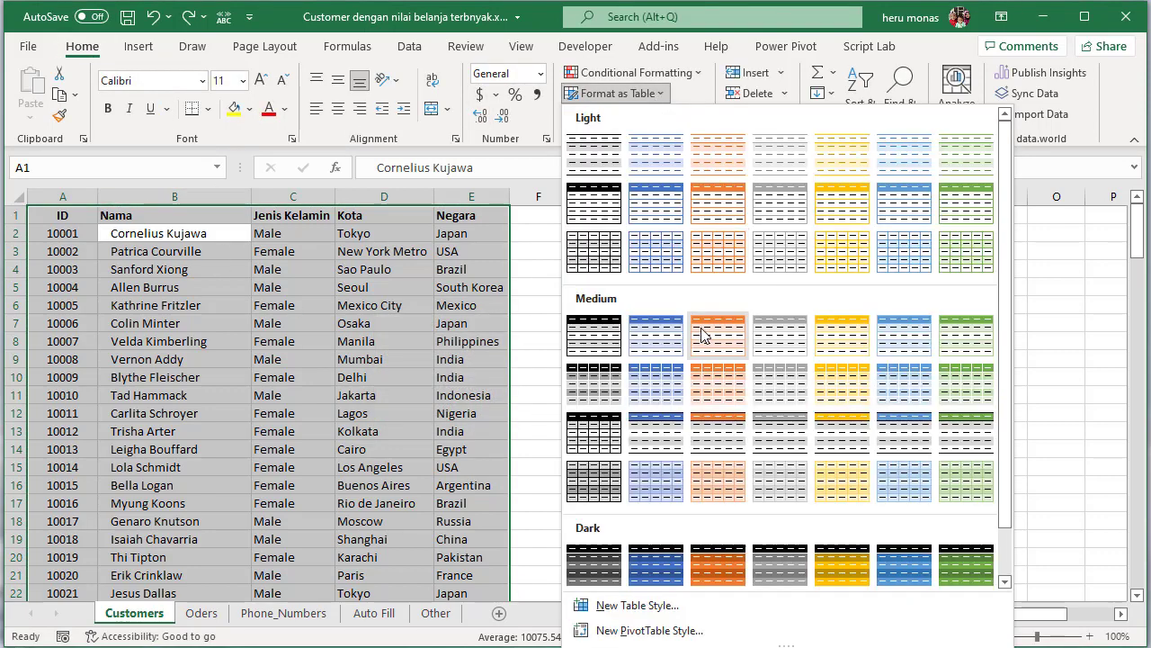
pyautogui.click(701, 384)
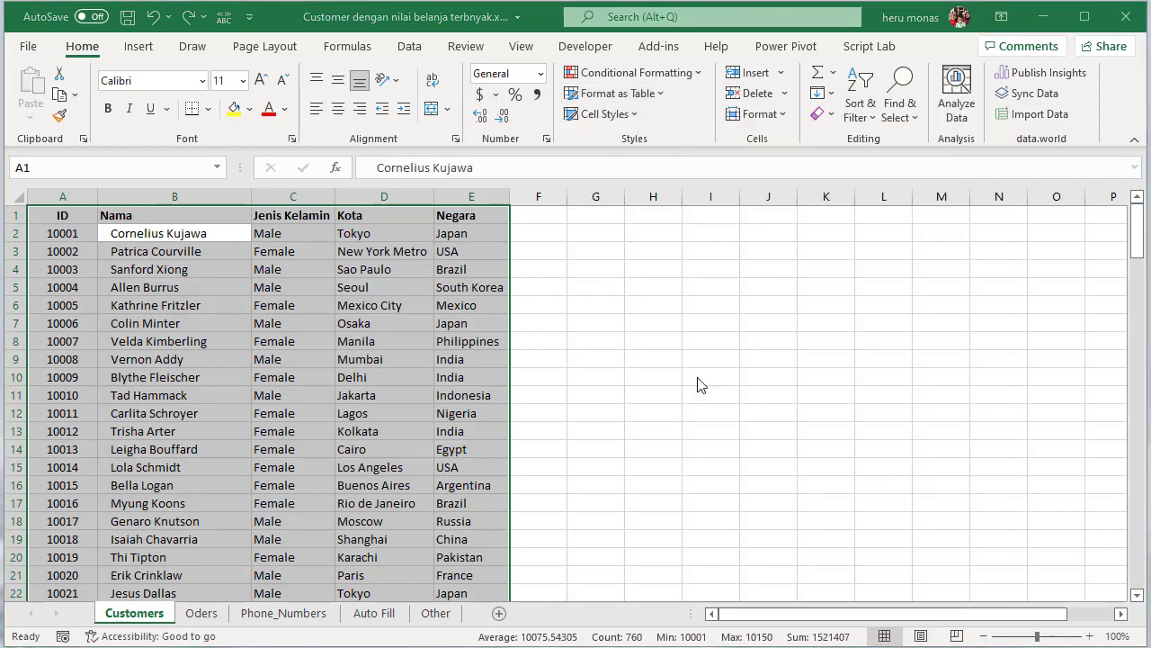
pyautogui.click(452, 410)
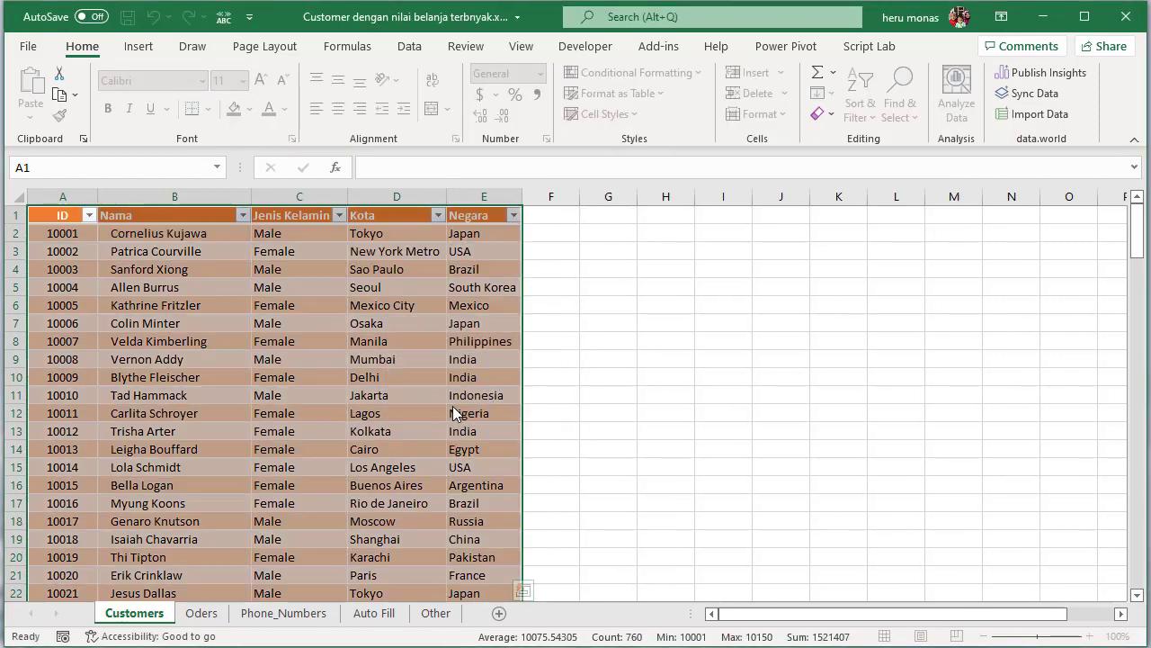
# - Change the customer table's name from Table3 to tblCustomer
pyautogui.click(720, 377)
pyautogui.click(322, 375)
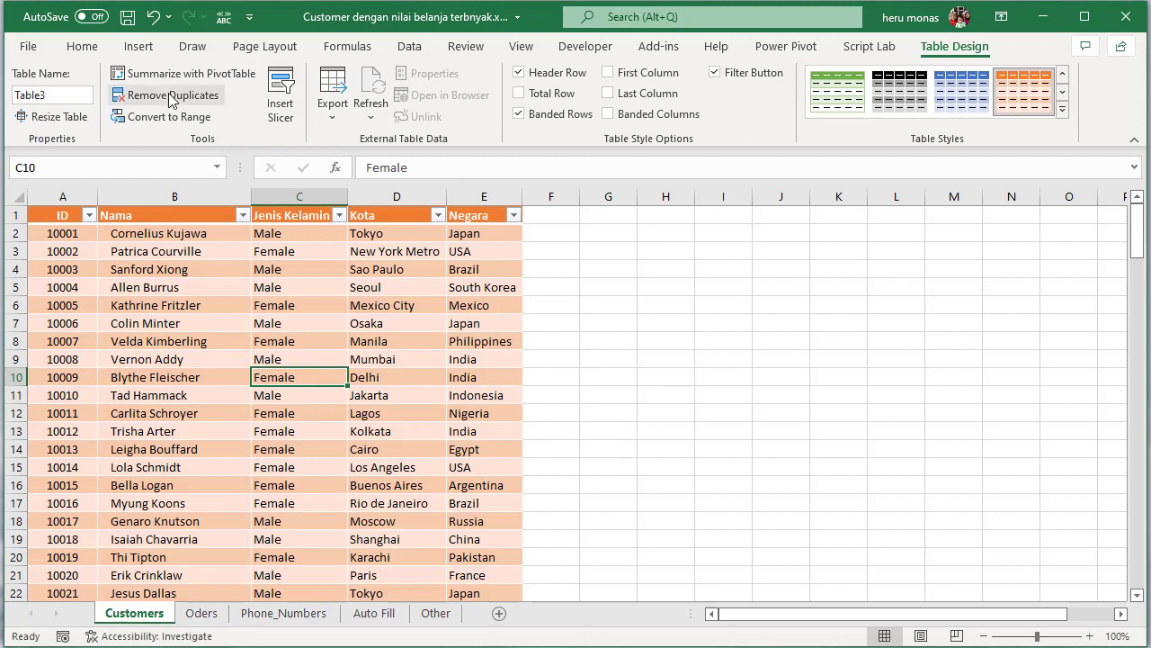
pyautogui.click(50, 100)
pyautogui.write('tblCustomer')
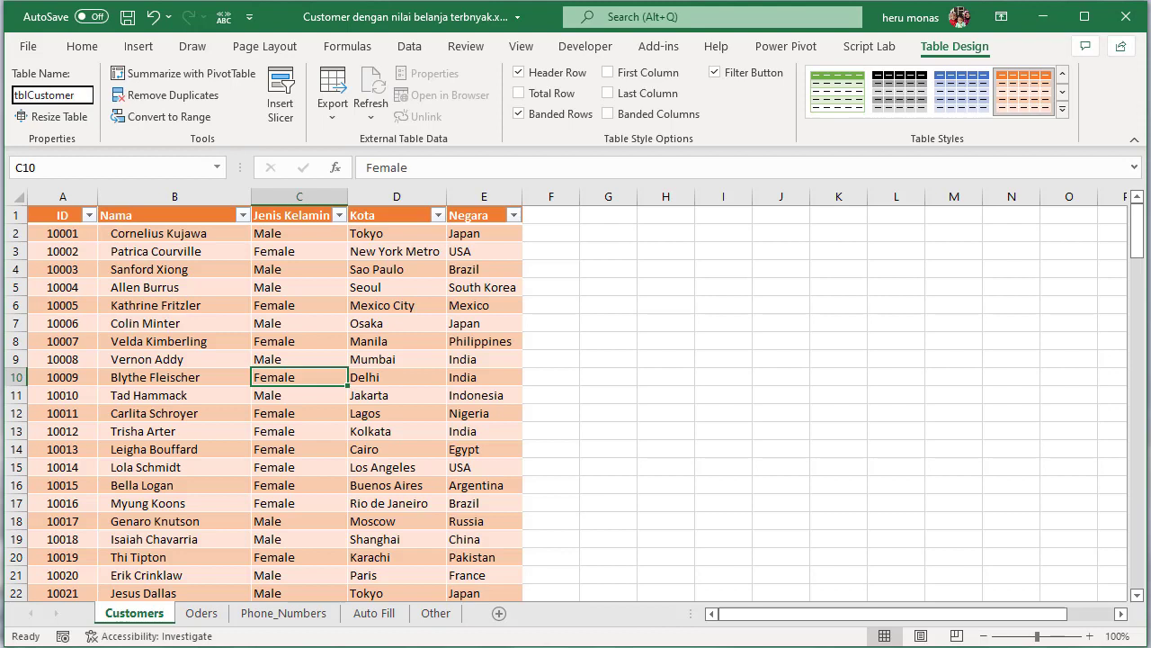
pyautogui.press('Return')
# - Inspect the Customer_# column of the TblOrder table on the Oders sheet
pyautogui.click(227, 286)
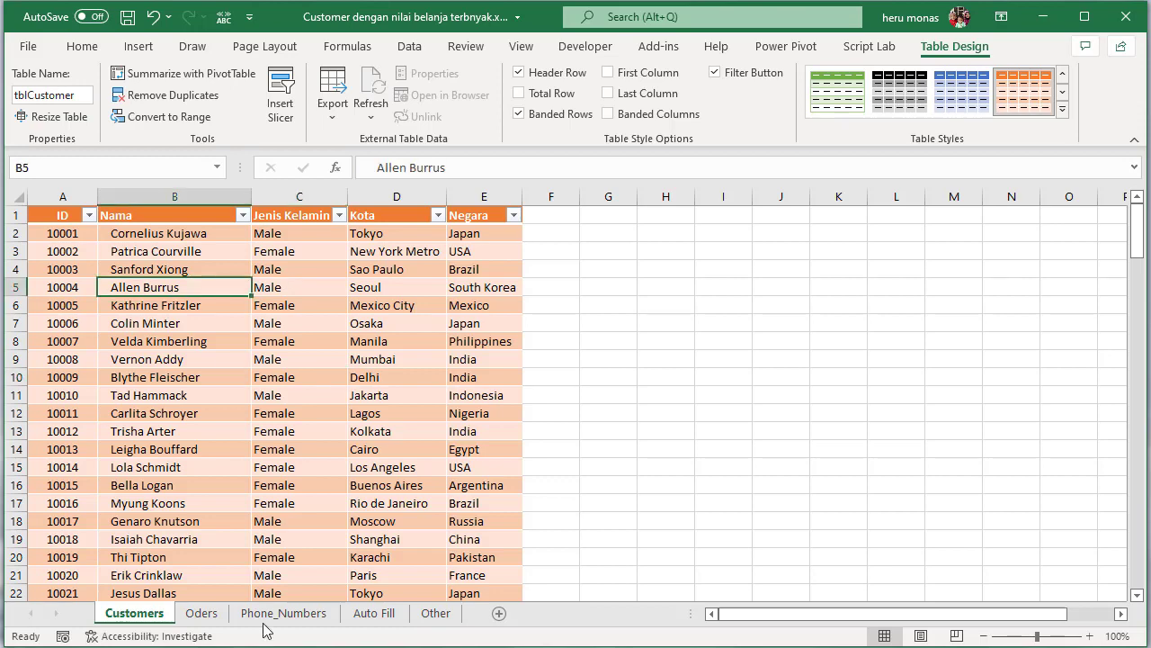
pyautogui.click(202, 613)
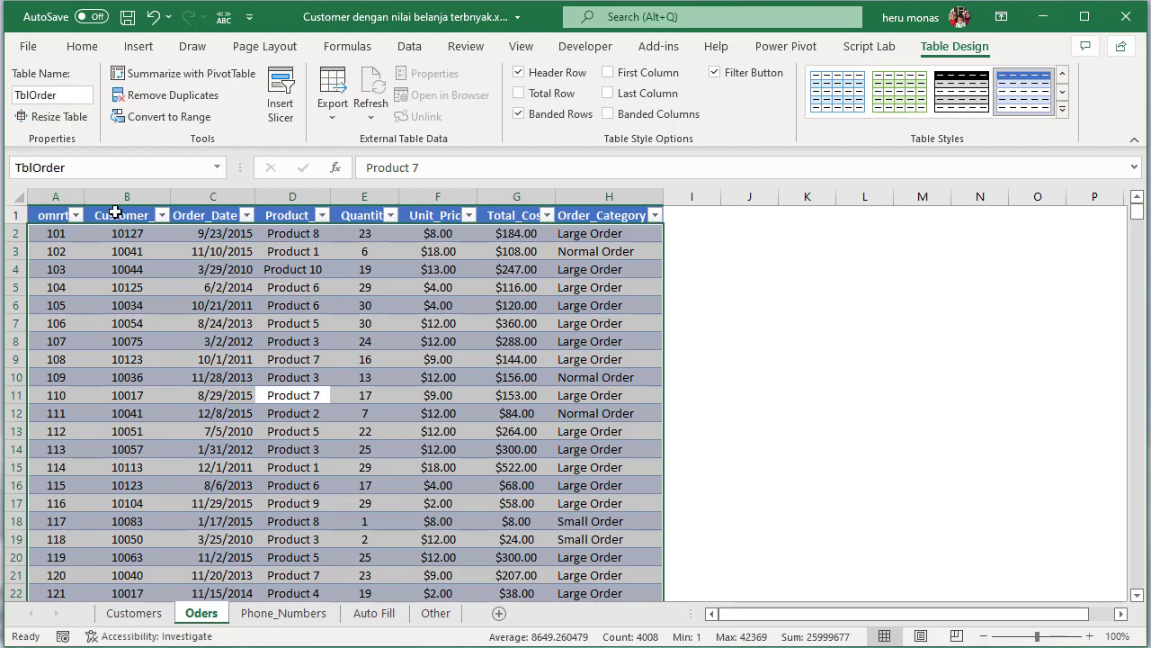
pyautogui.click(115, 212)
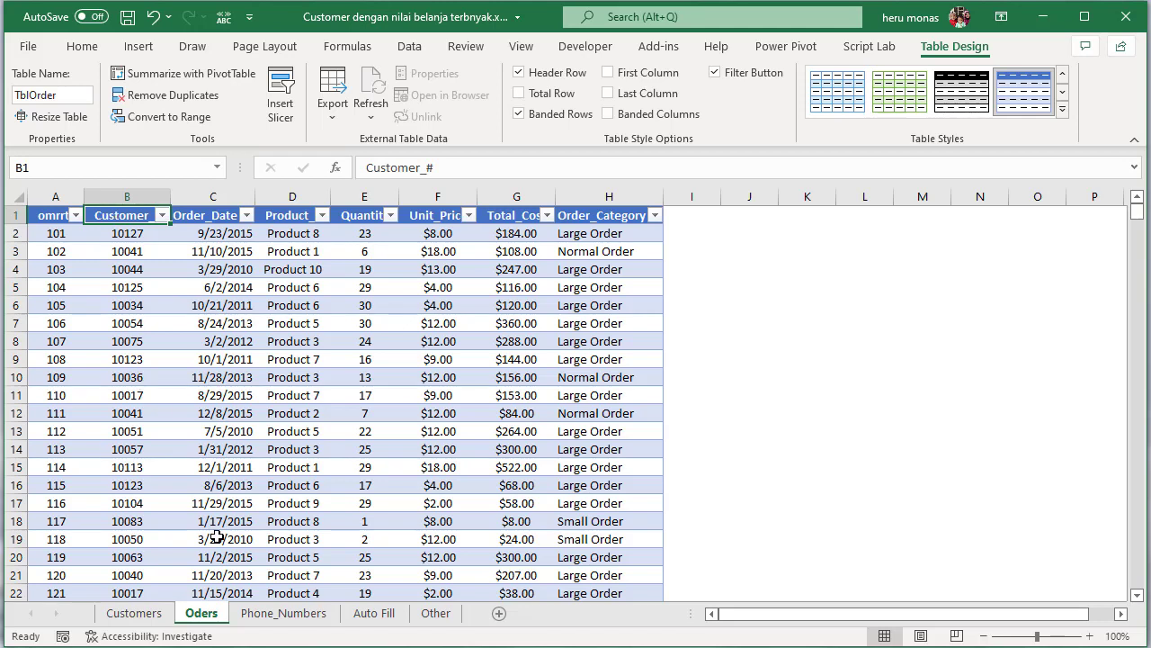
# - Back on Customers, select a tblCustomer cell and show the Power Pivot tab
pyautogui.click(152, 614)
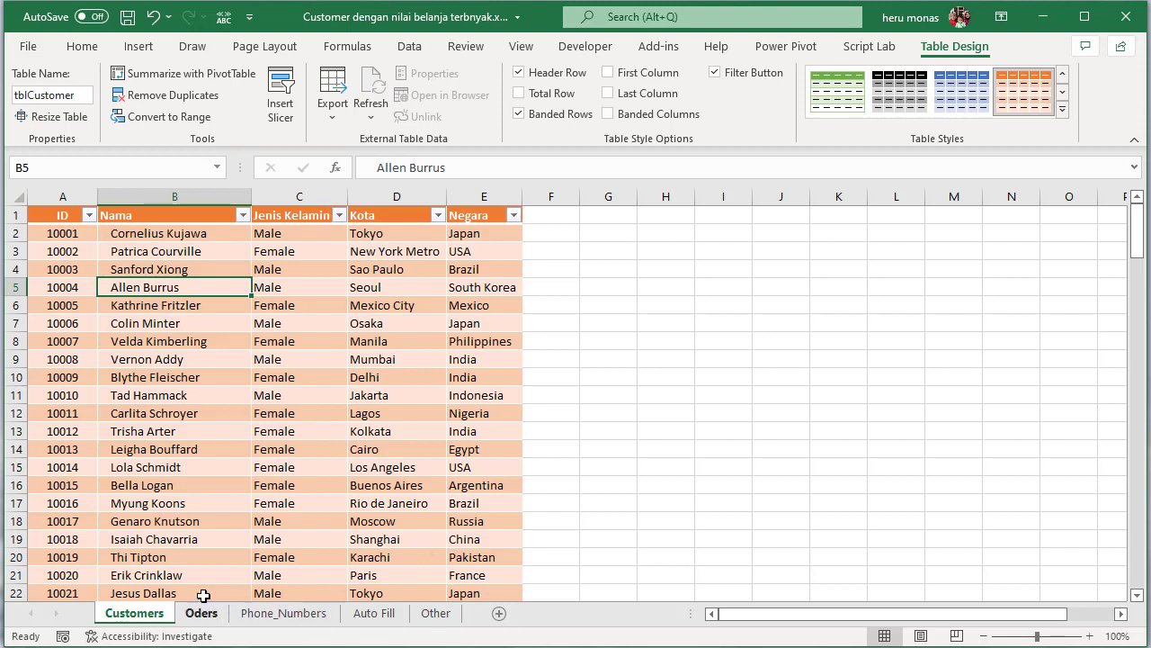
pyautogui.click(364, 411)
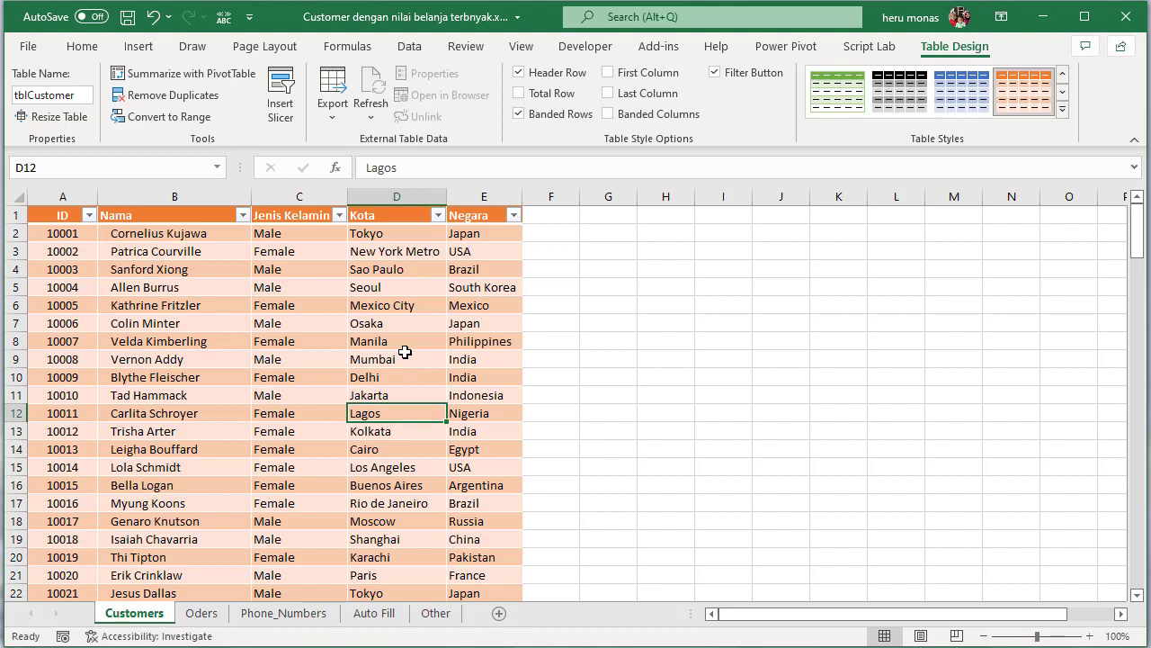
pyautogui.click(779, 47)
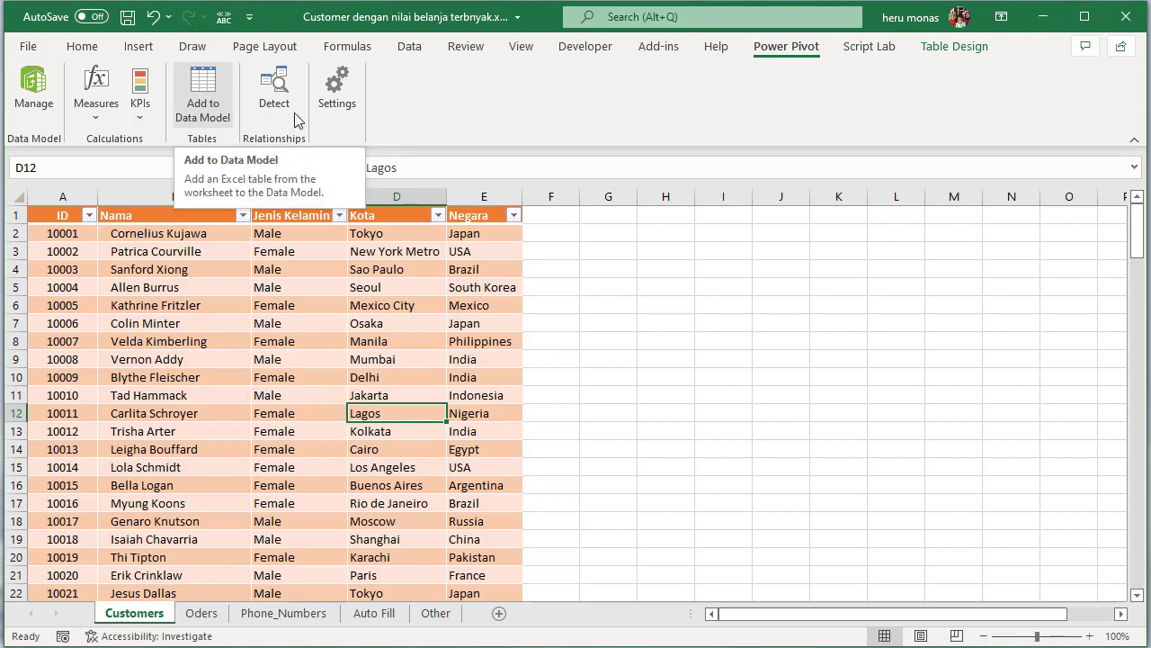
pyautogui.click(585, 54)
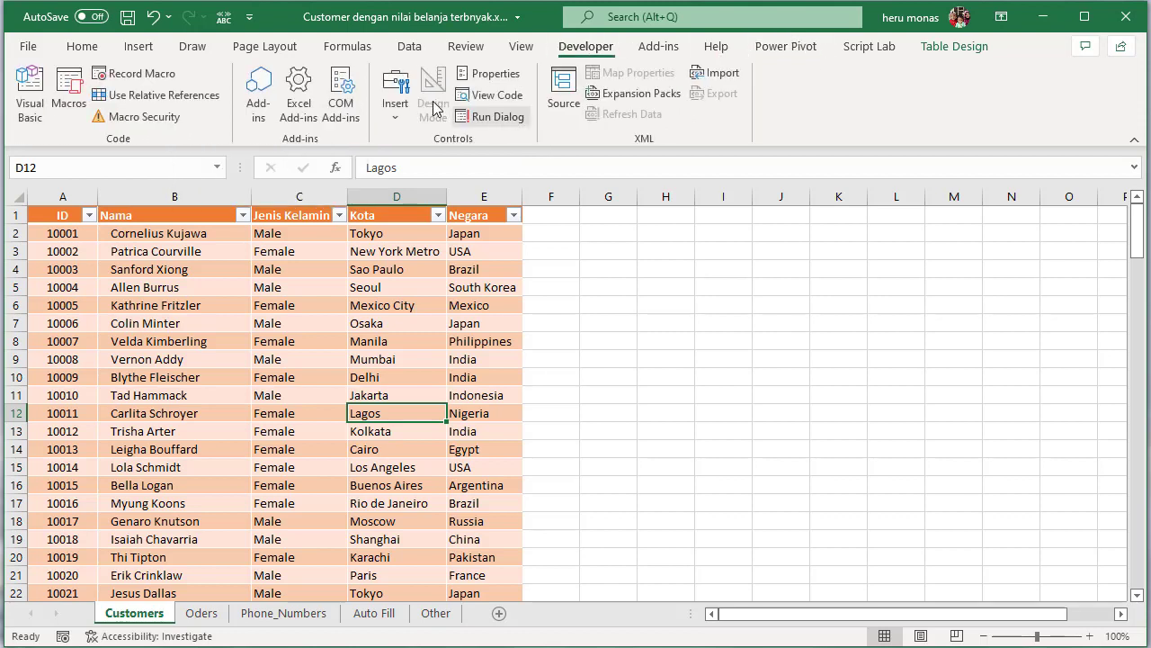
pyautogui.click(341, 108)
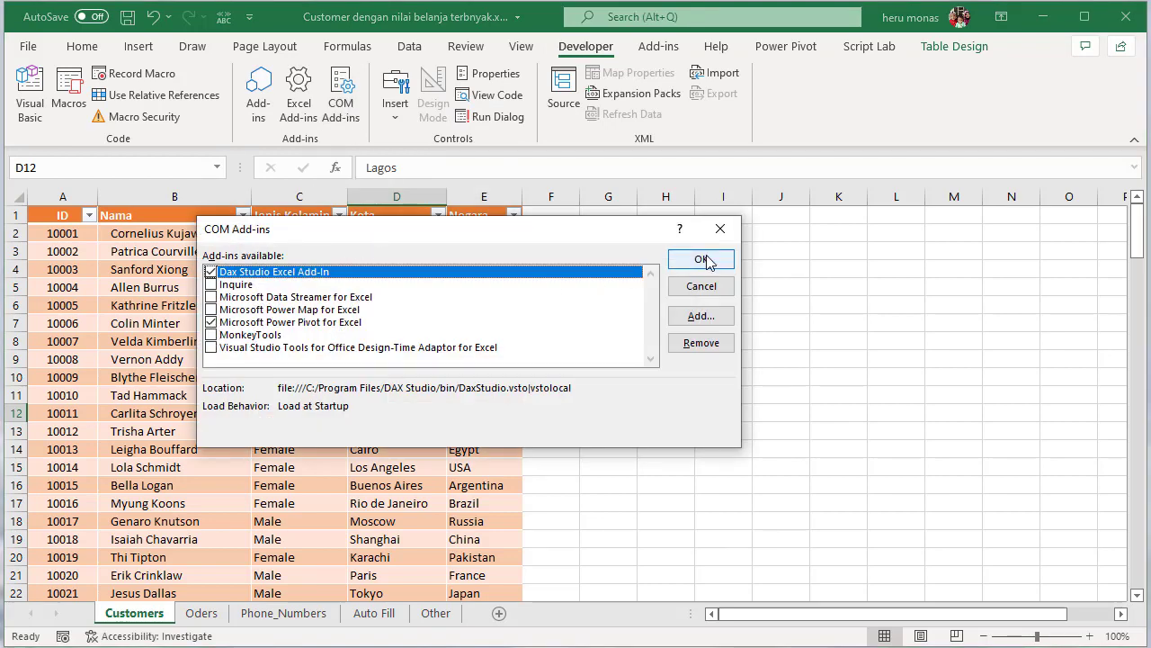
pyautogui.click(721, 229)
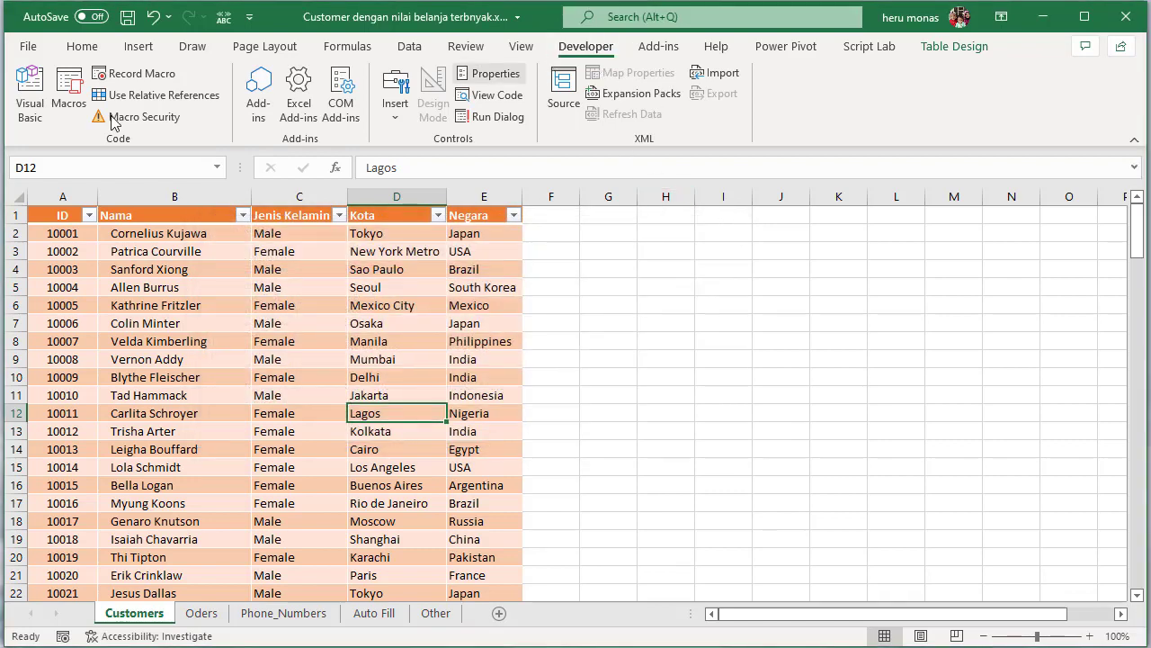
pyautogui.click(27, 46)
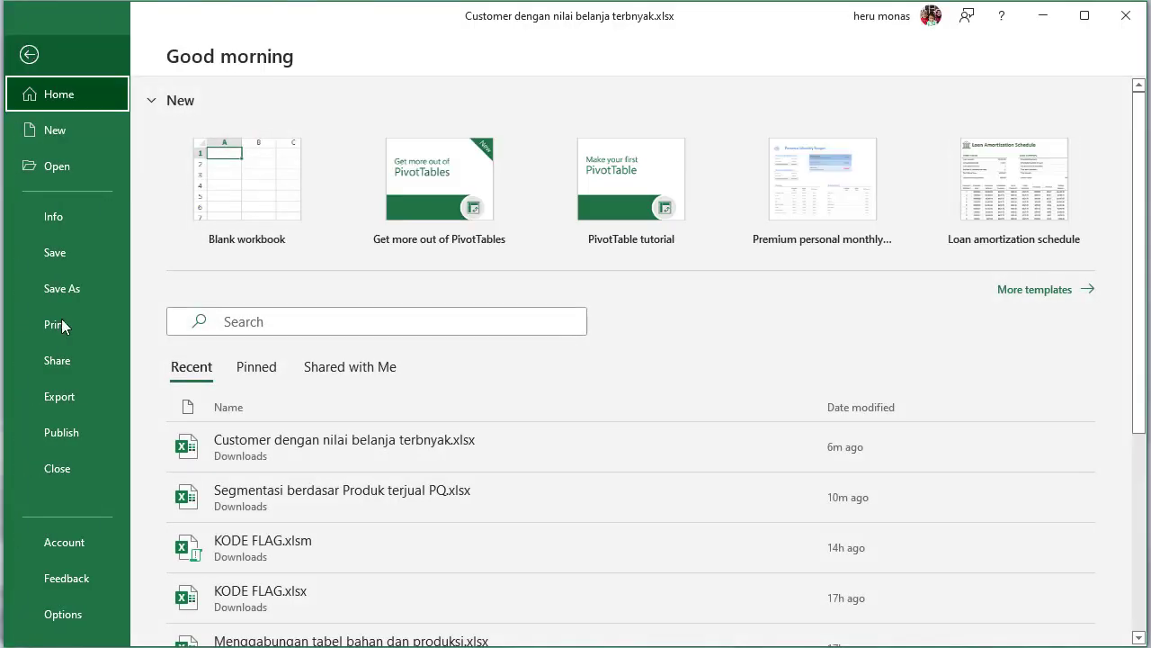
pyautogui.click(65, 616)
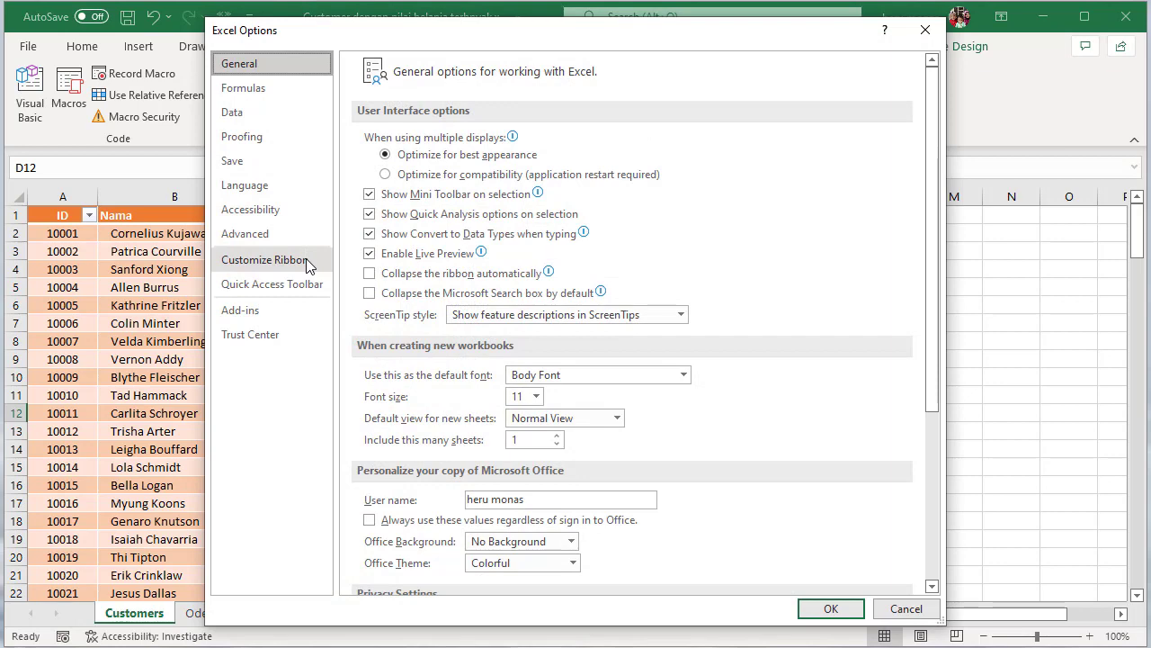
pyautogui.click(307, 263)
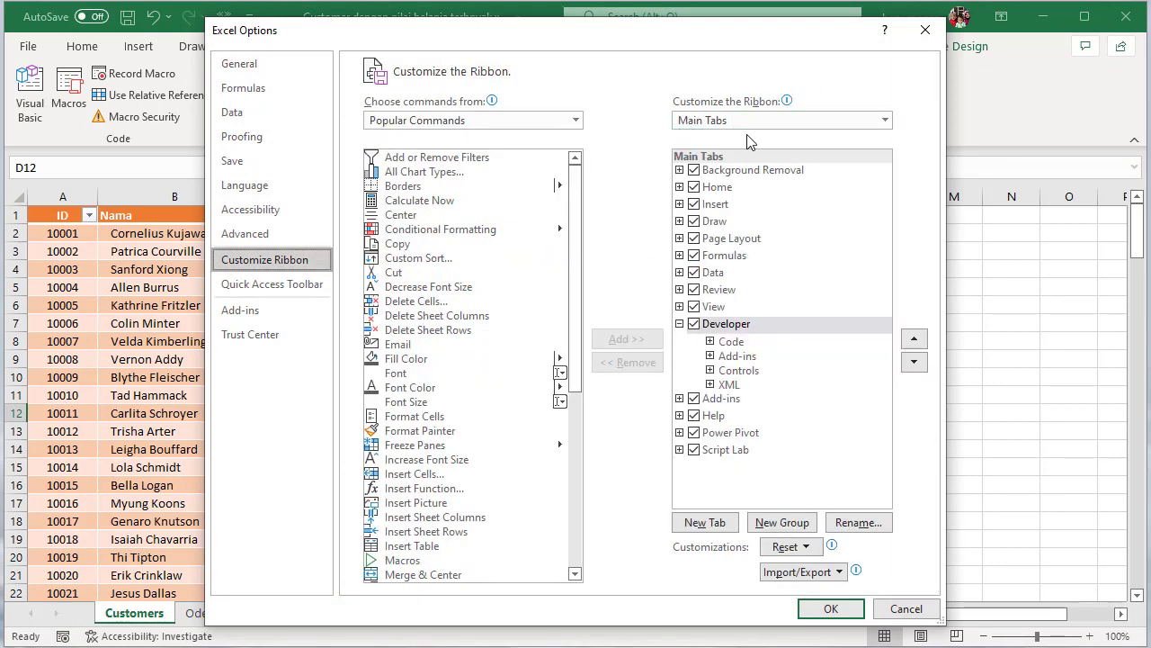
pyautogui.click(828, 612)
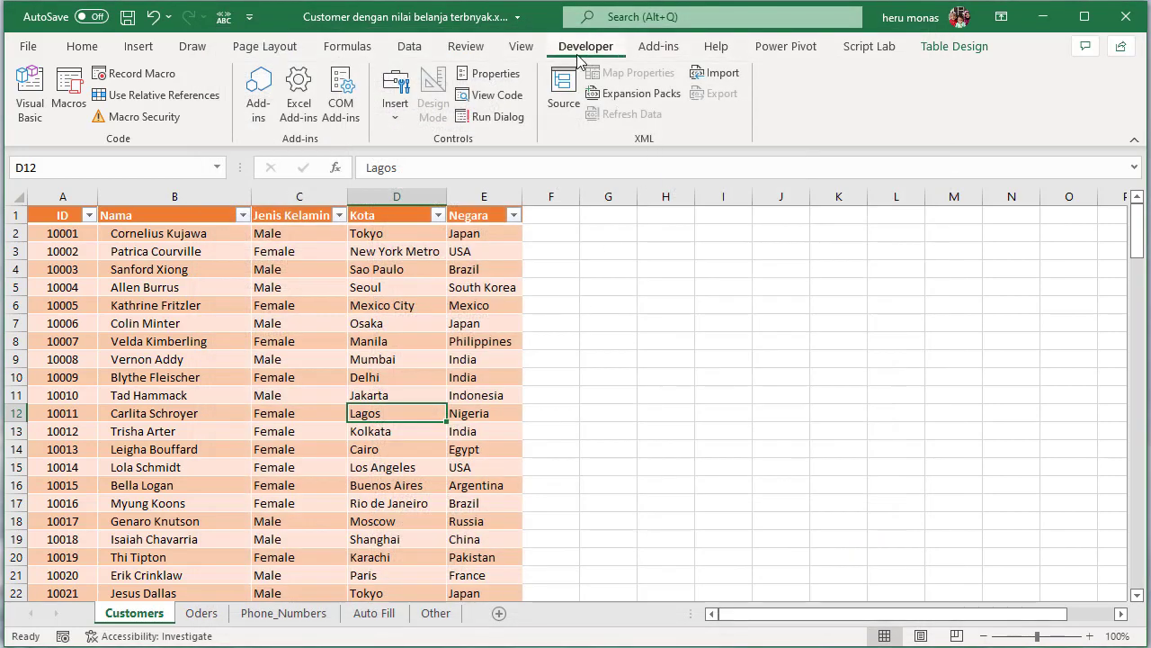
pyautogui.click(341, 95)
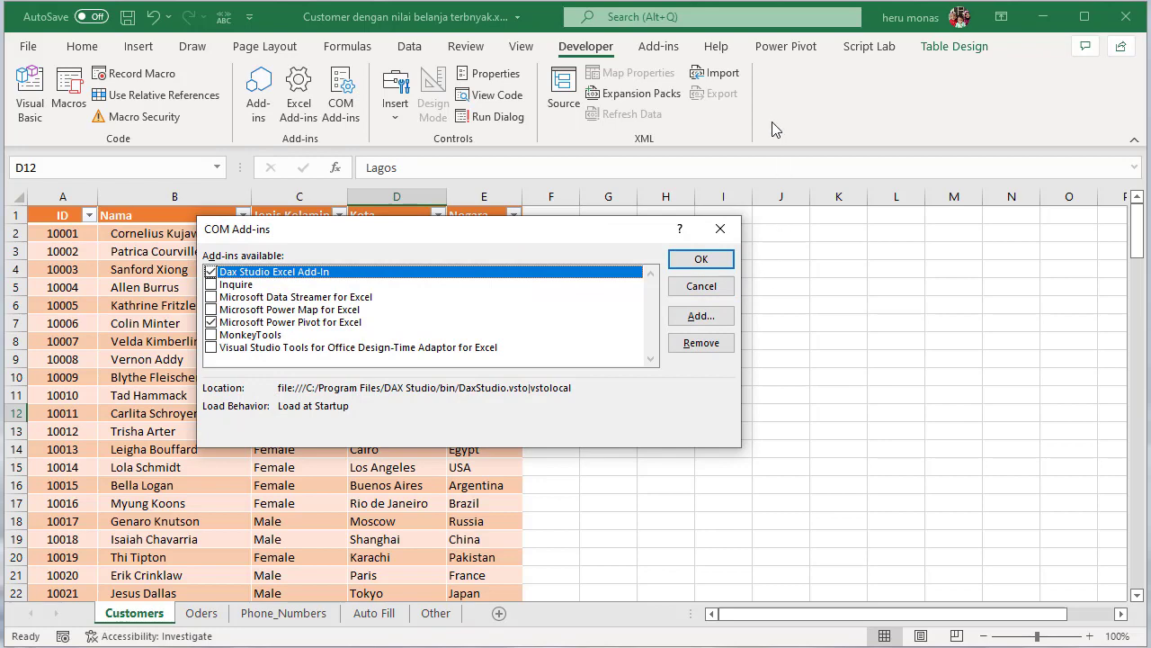
pyautogui.click(701, 259)
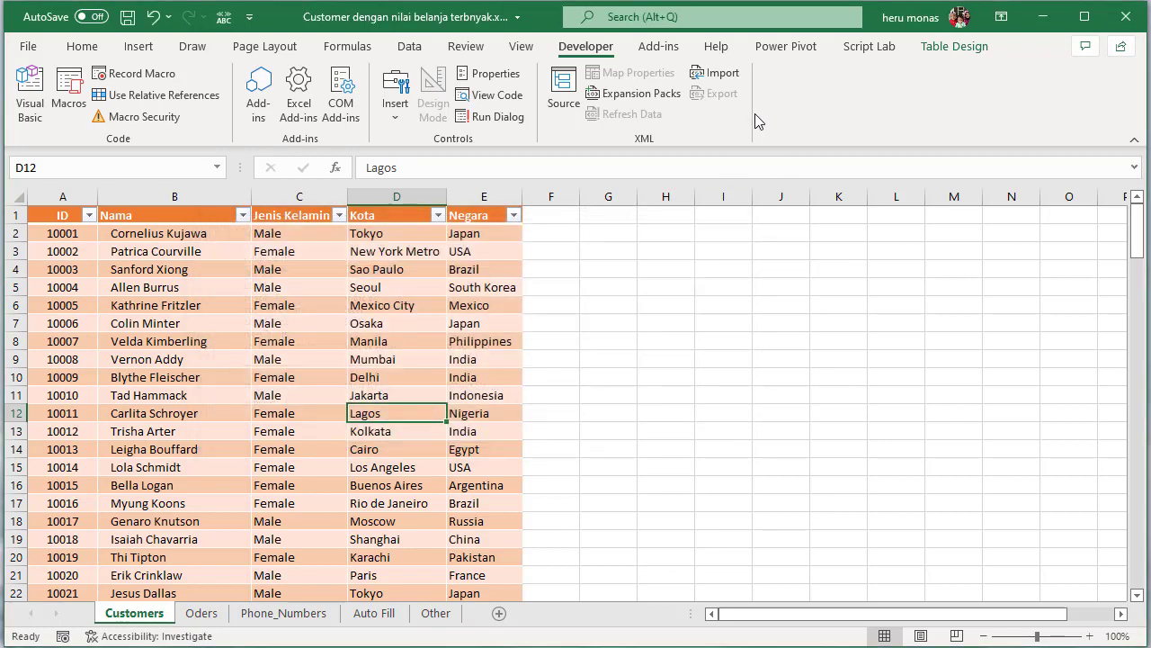
# - Add tblCustomer to the data model, minimize Power Pivot, and deselect with cell G7
pyautogui.click(789, 50)
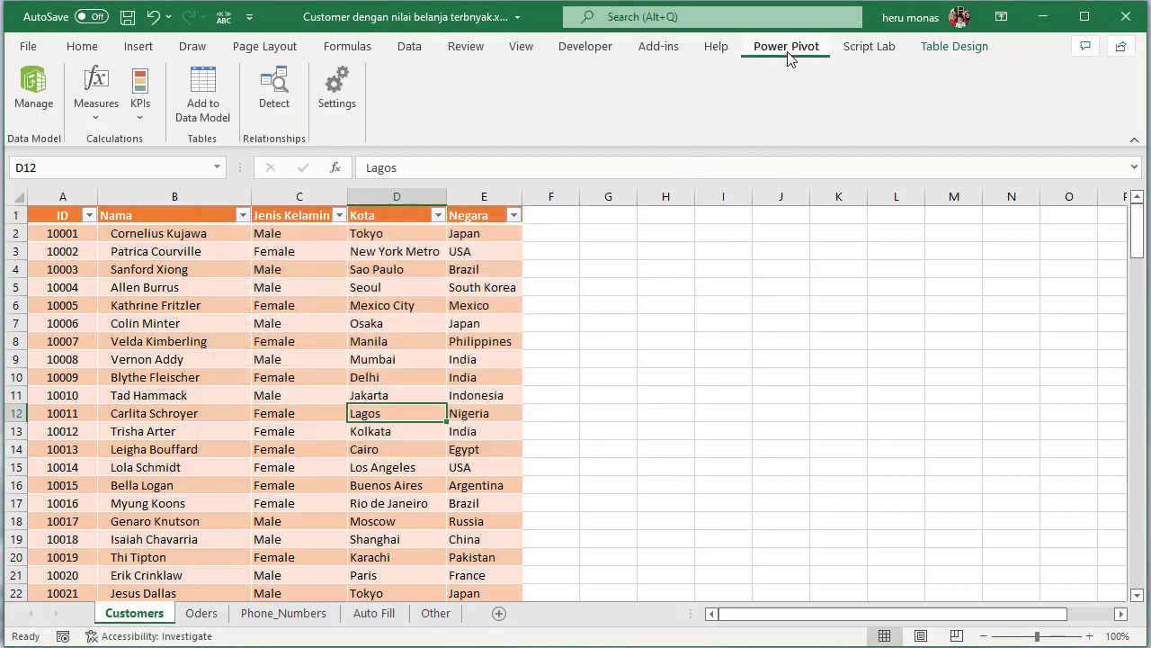
pyautogui.click(206, 362)
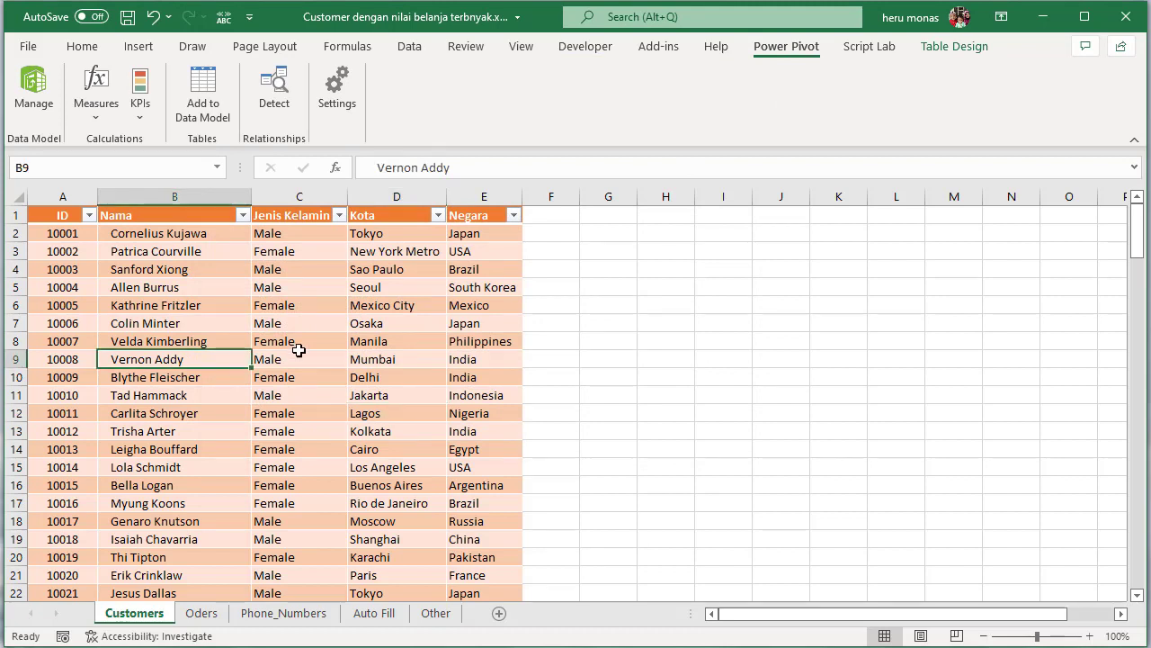
pyautogui.click(208, 100)
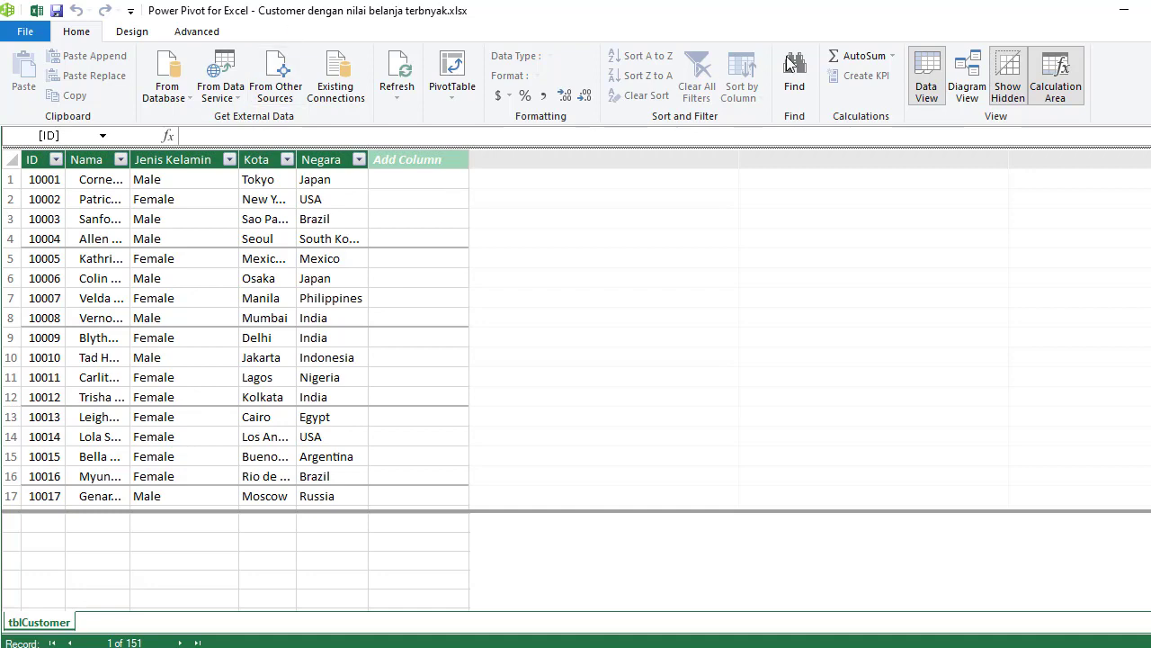
pyautogui.click(1125, 11)
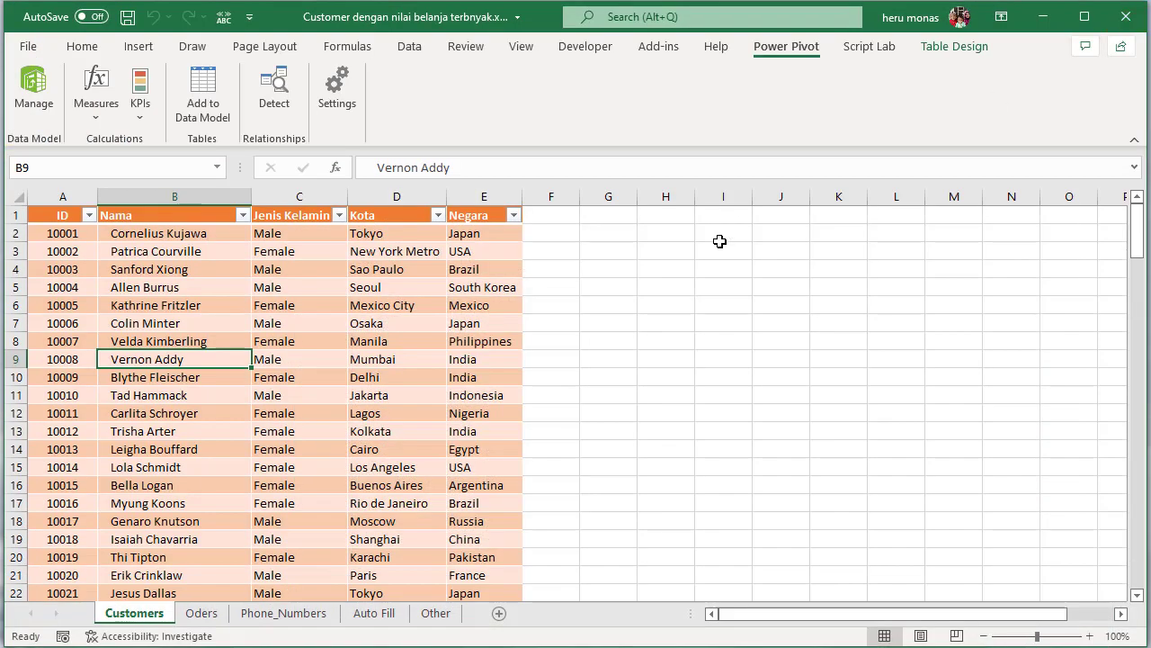
pyautogui.click(601, 324)
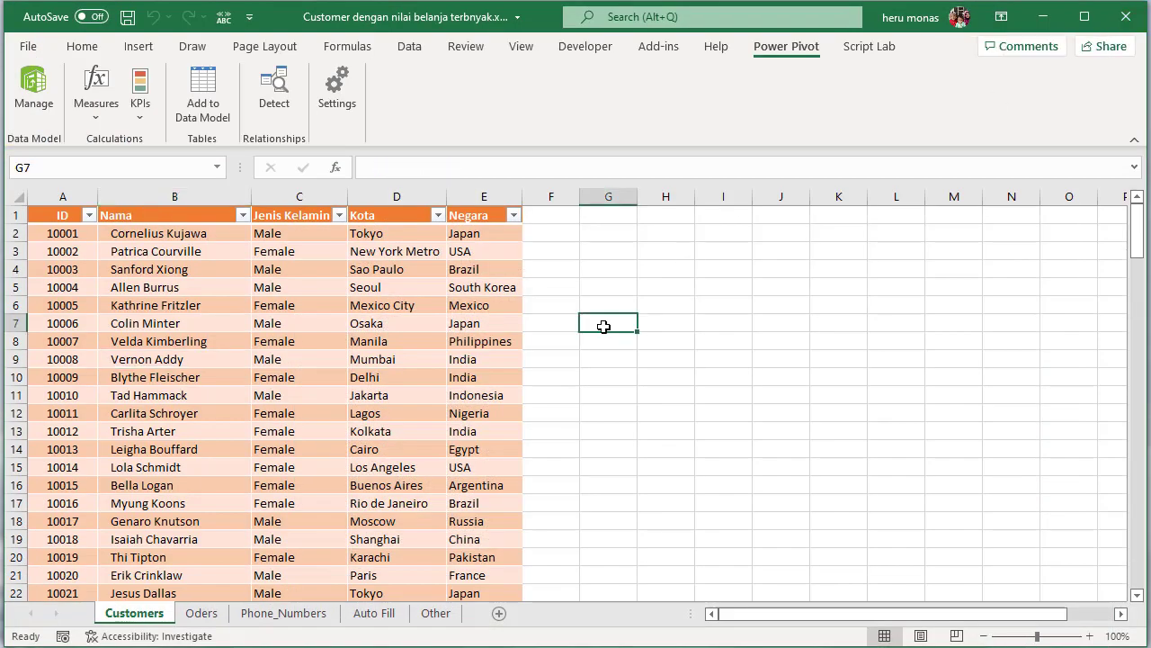
# - Add the Oders sheet's TblOrder table to the data model and switch to Diagram View
pyautogui.click(203, 617)
pyautogui.click(241, 374)
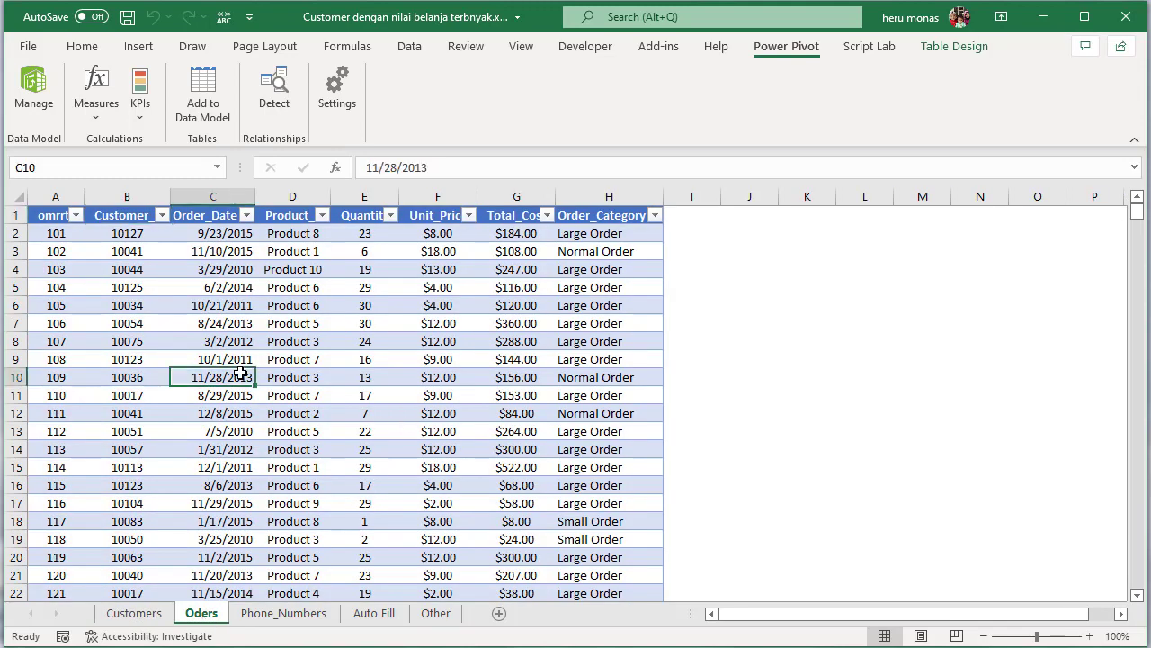
pyautogui.click(298, 290)
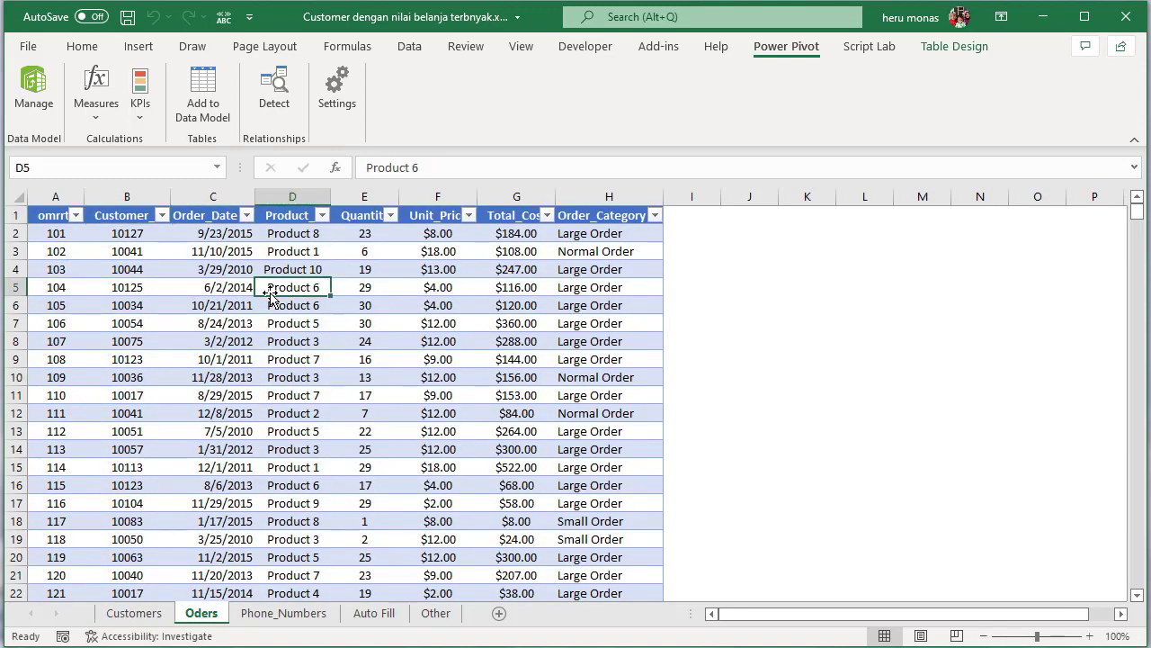
pyautogui.click(218, 273)
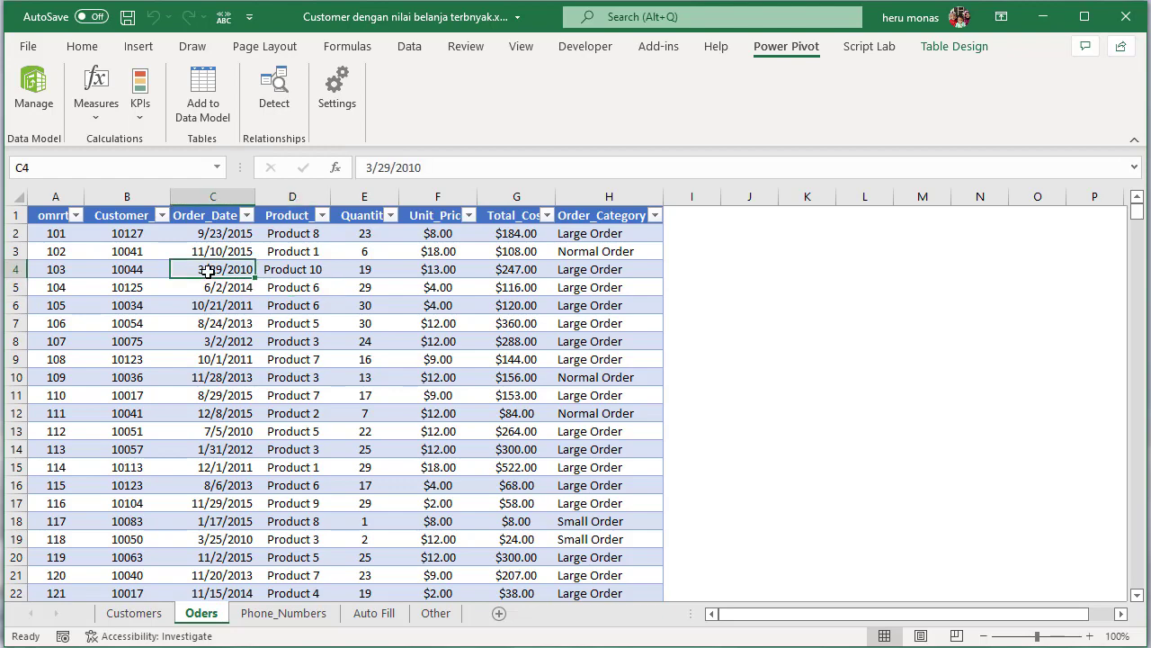
pyautogui.click(206, 113)
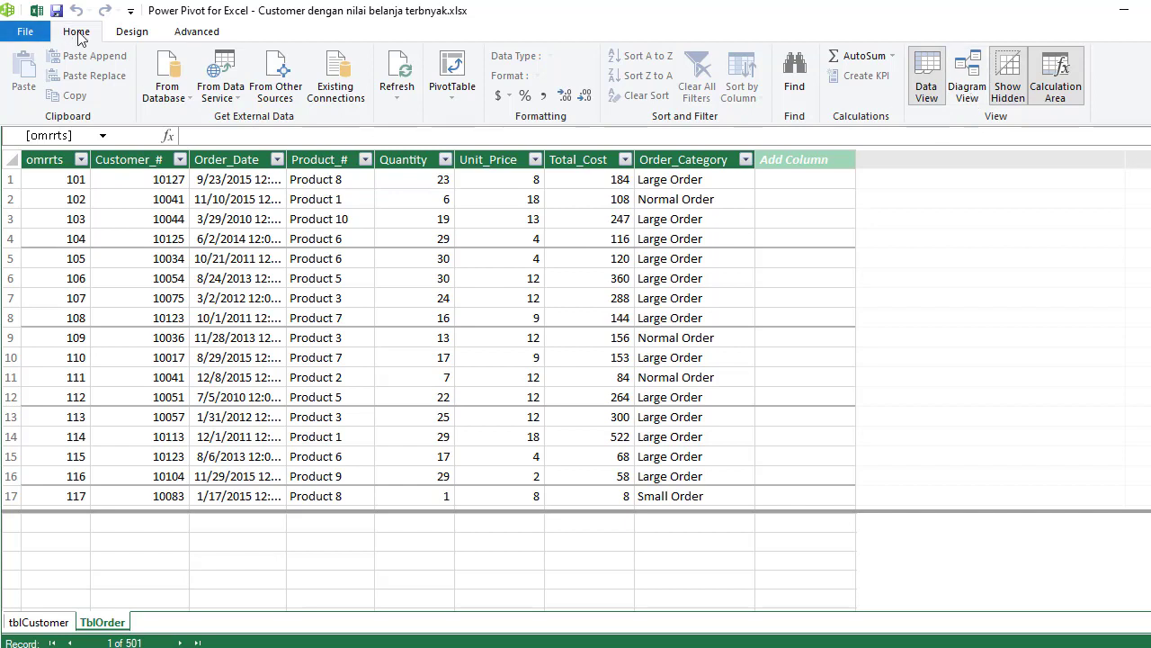
pyautogui.click(966, 81)
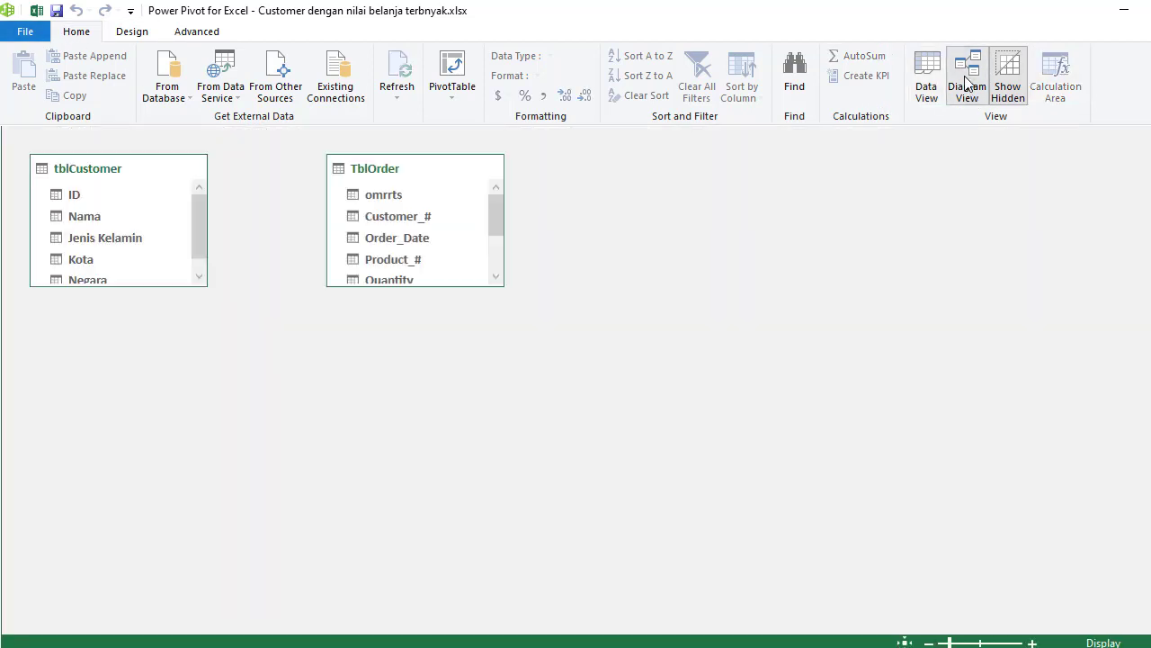
# - Enlarge the tblCustomer and TblOrder diagram boxes so all their columns show
pyautogui.click(136, 286)
pyautogui.moveTo(135, 286); pyautogui.dragTo(114, 456)
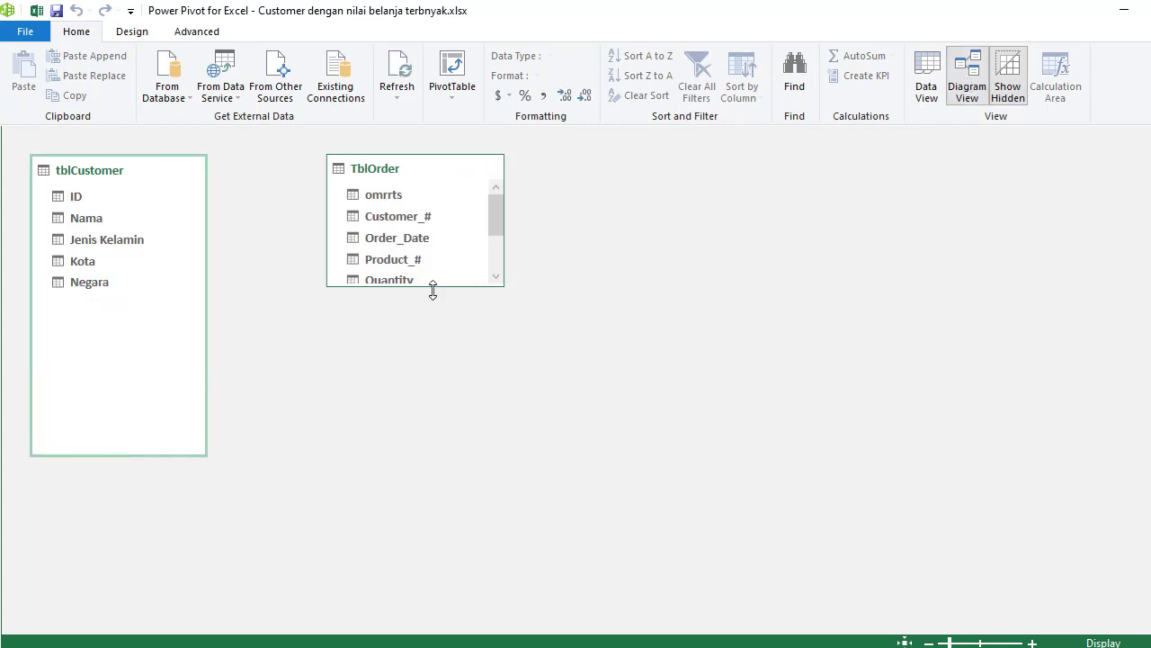
pyautogui.moveTo(431, 286); pyautogui.dragTo(406, 456)
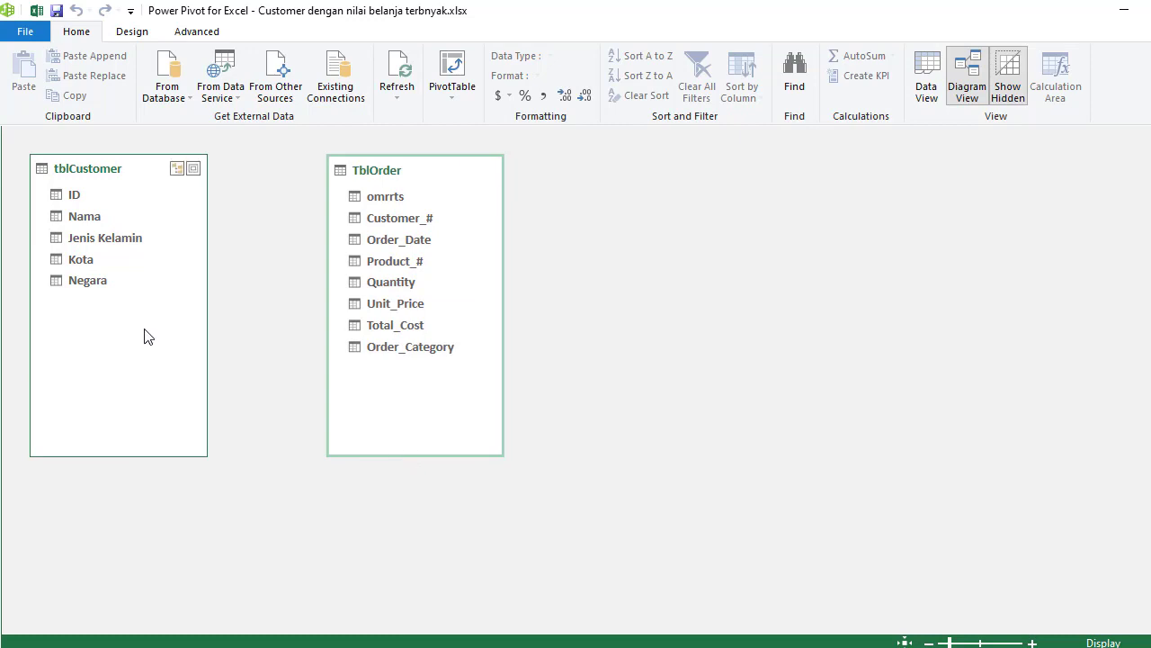
# - Try linking ID to Customer_#, dismiss the duplicate values error, and return to Excel
pyautogui.click(75, 195)
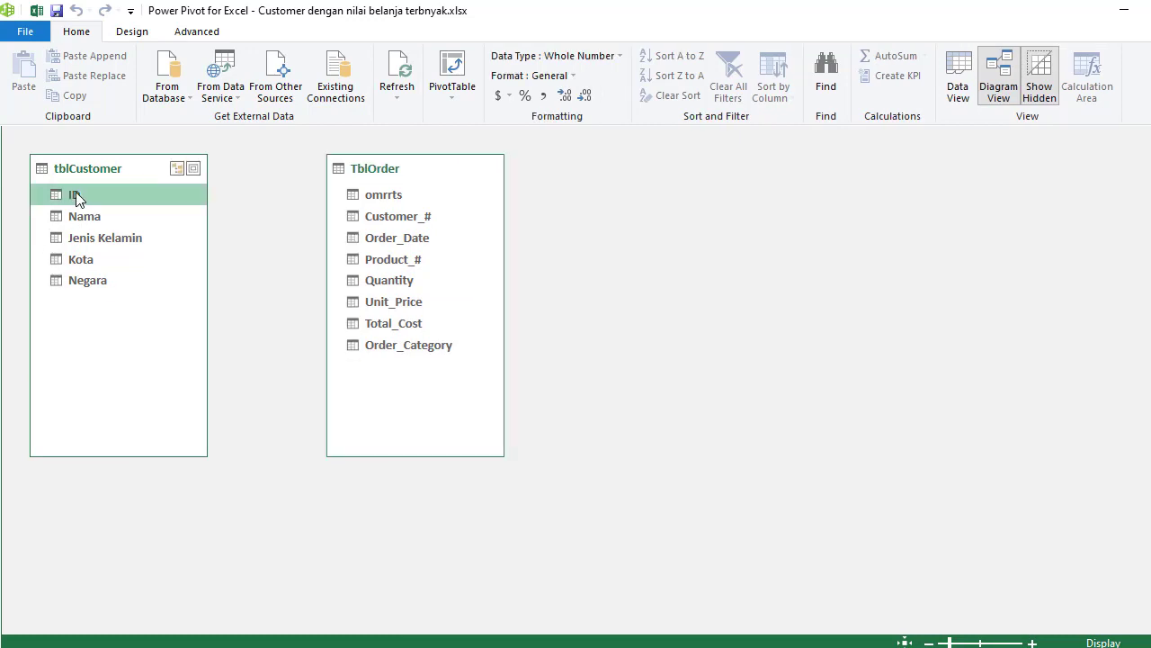
pyautogui.moveTo(78, 199); pyautogui.dragTo(372, 222)
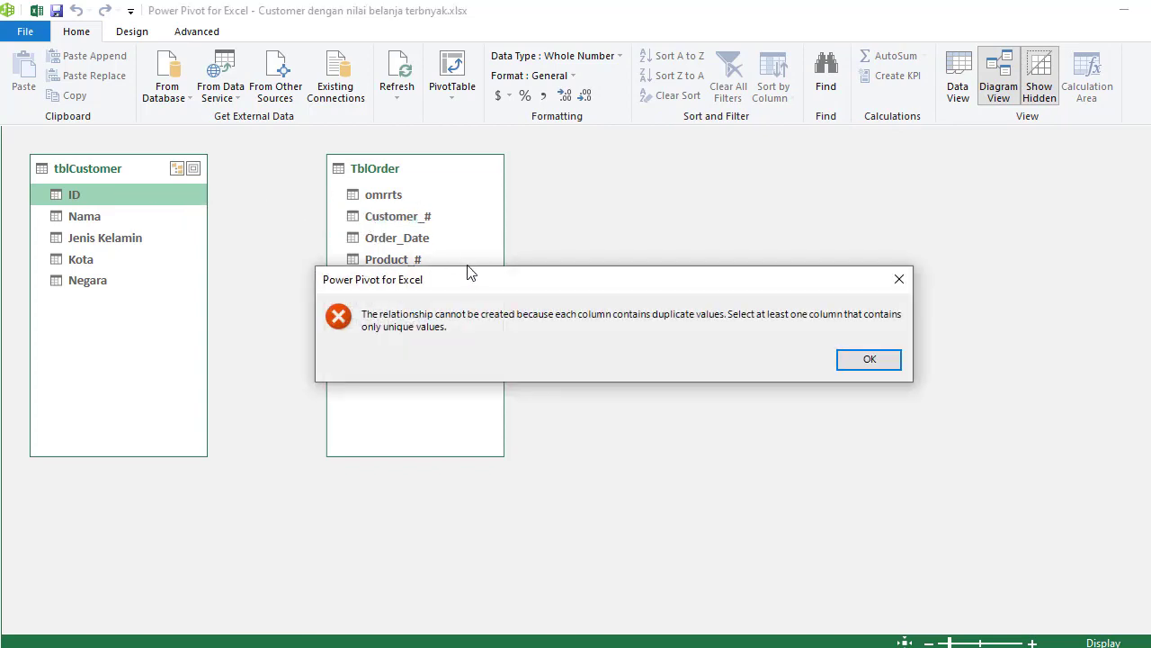
pyautogui.click(861, 361)
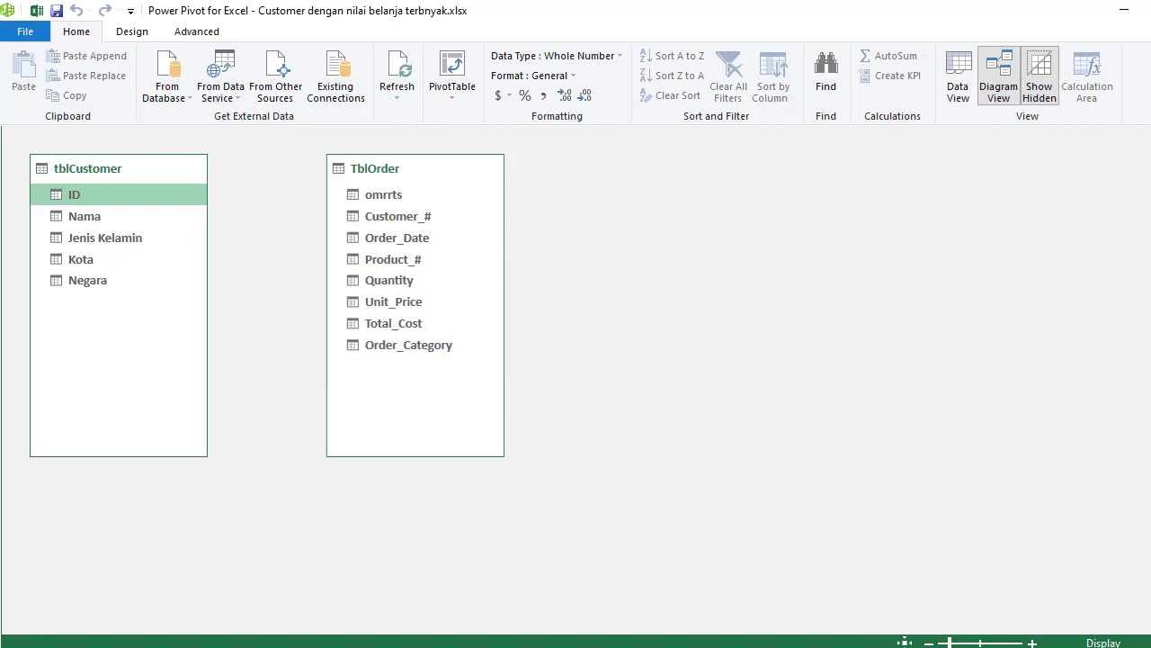
pyautogui.click(1130, 11)
pyautogui.click(561, 269)
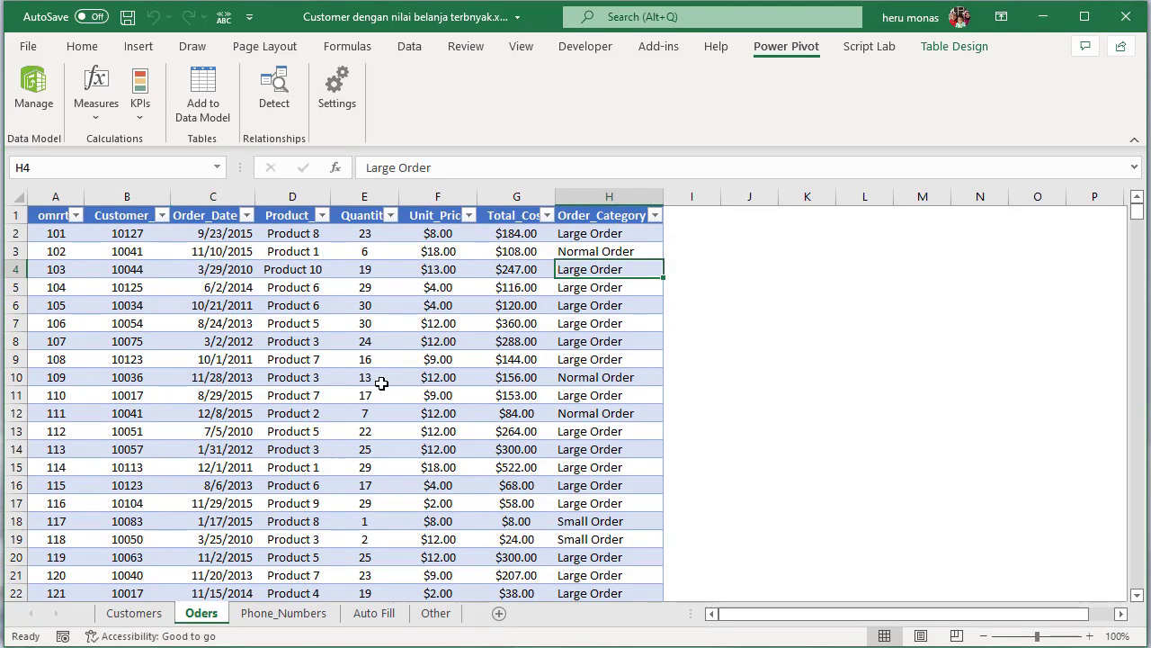
# - Select tblCustomer's ID column on the Customers sheet and open Data > Remove Duplicates
pyautogui.click(135, 613)
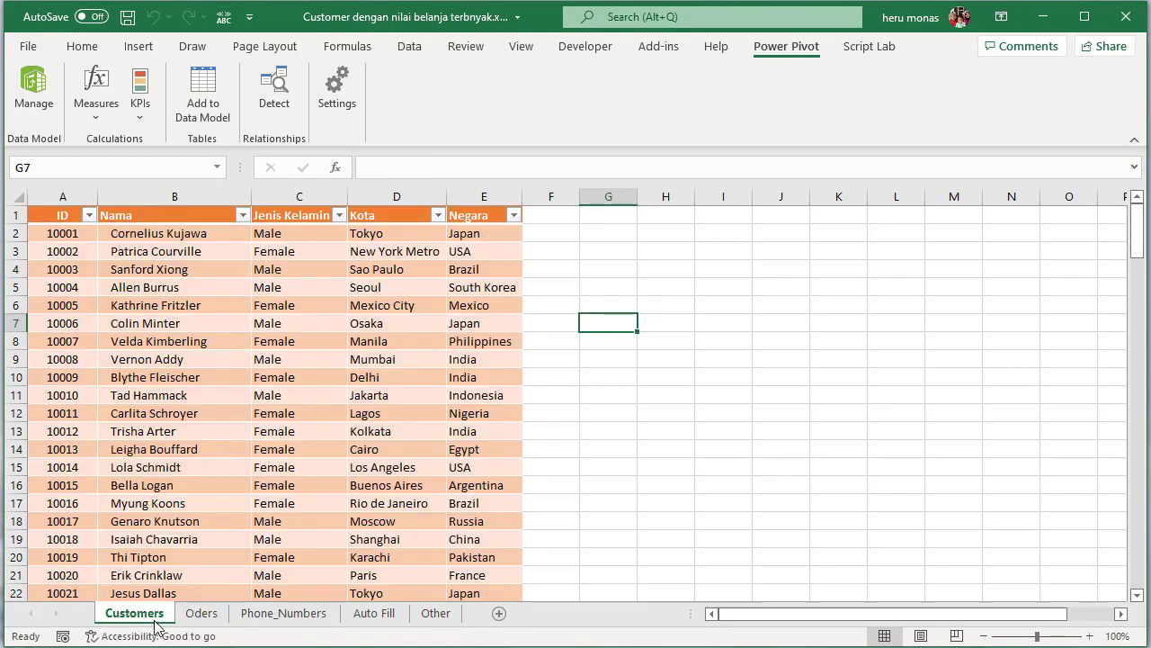
pyautogui.click(230, 472)
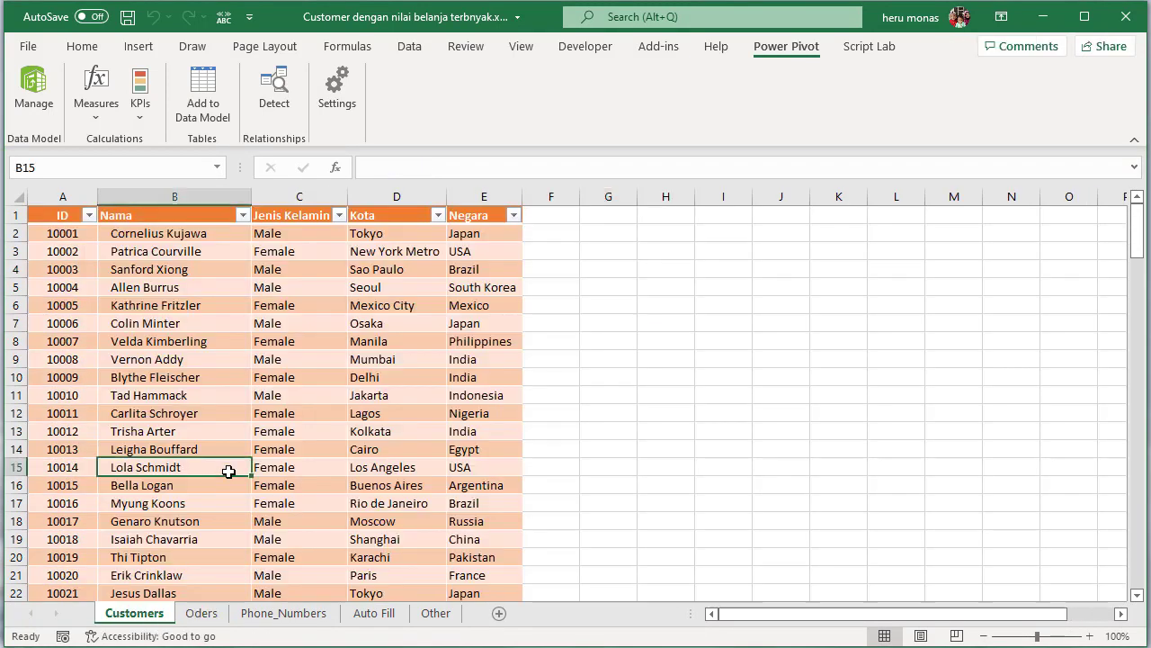
pyautogui.click(171, 298)
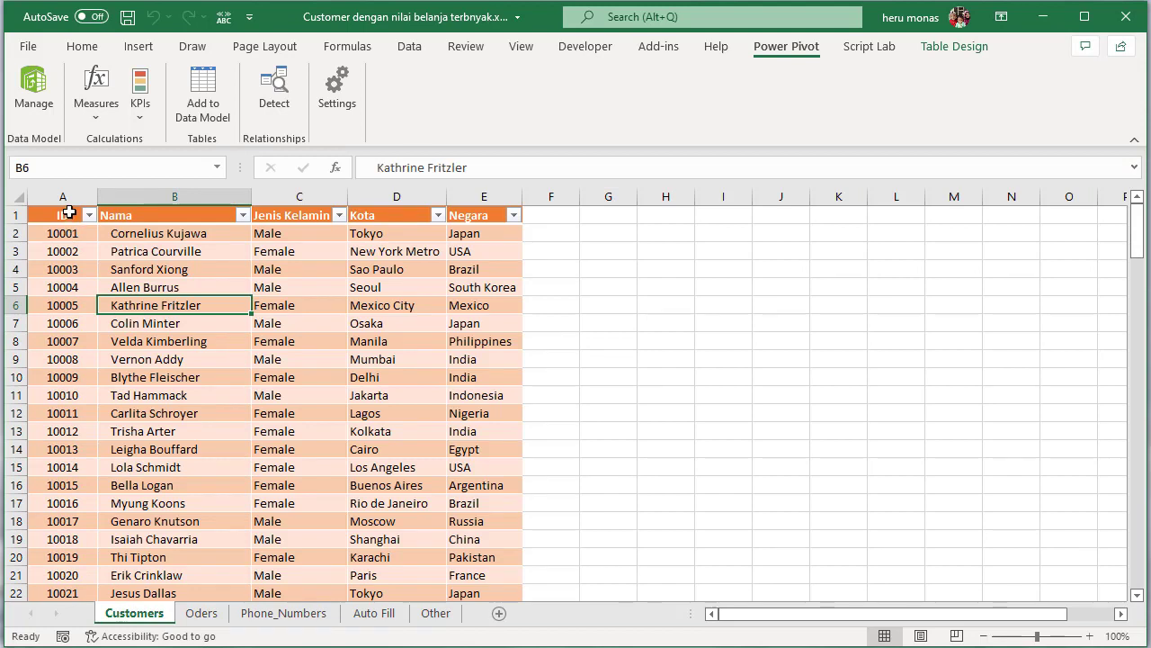
pyautogui.click(68, 207)
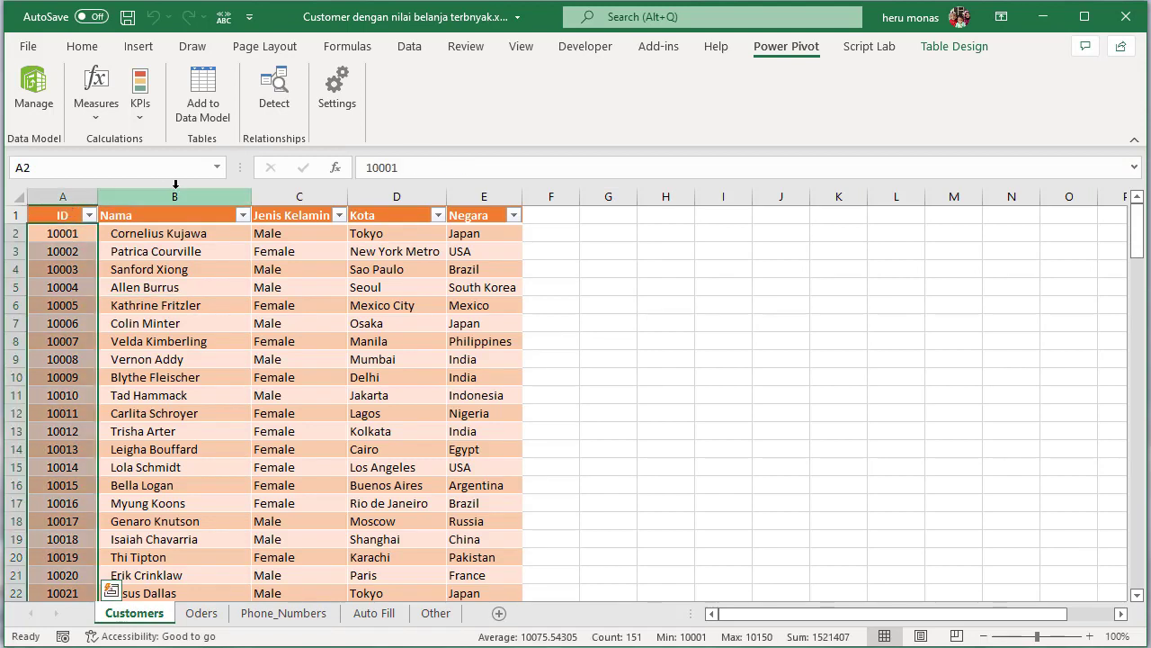
pyautogui.click(99, 47)
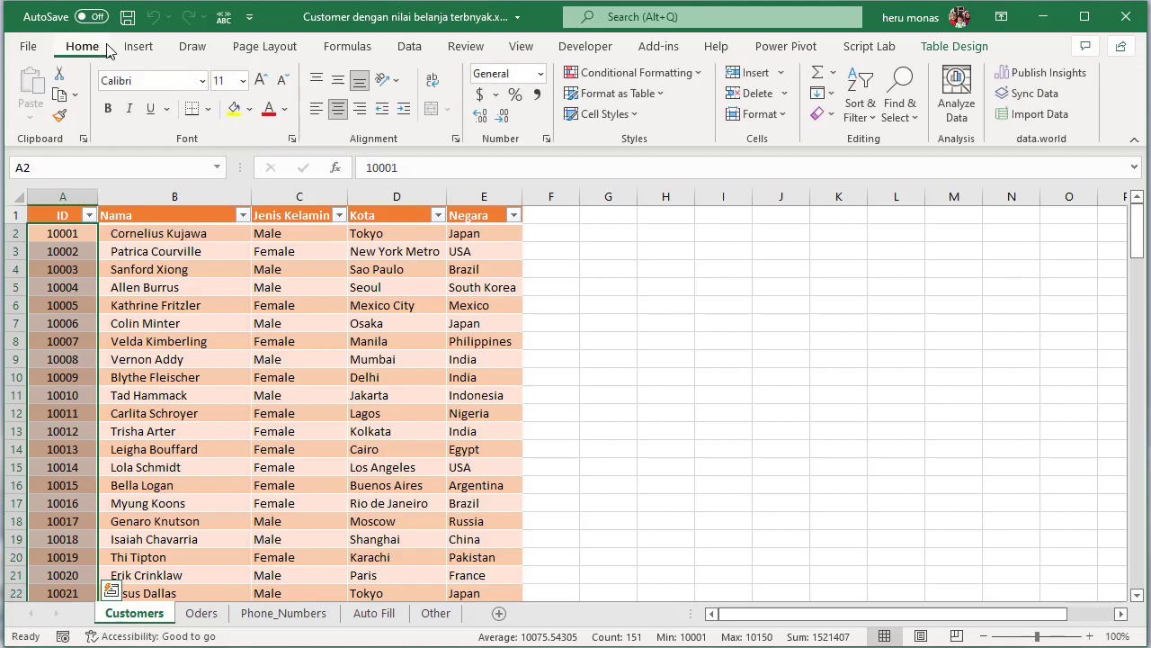
pyautogui.click(417, 53)
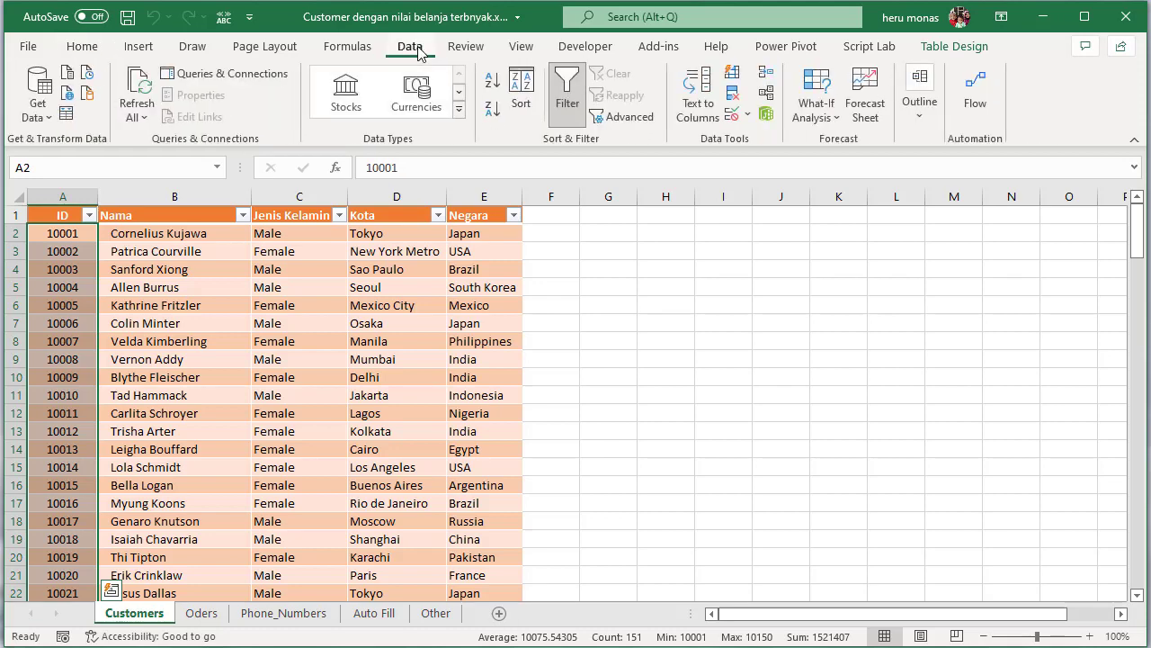
pyautogui.click(734, 94)
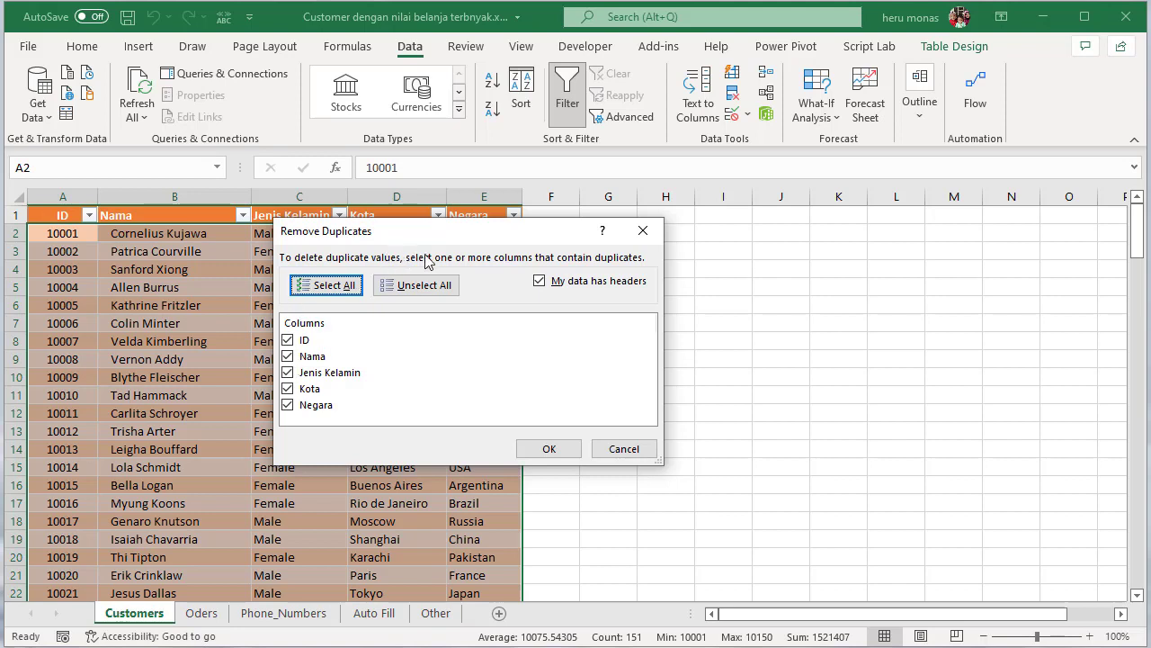
# - Remove duplicates checking ID only, dropping the one duplicate row
pyautogui.click(288, 356)
pyautogui.click(288, 373)
pyautogui.click(288, 372)
pyautogui.click(288, 389)
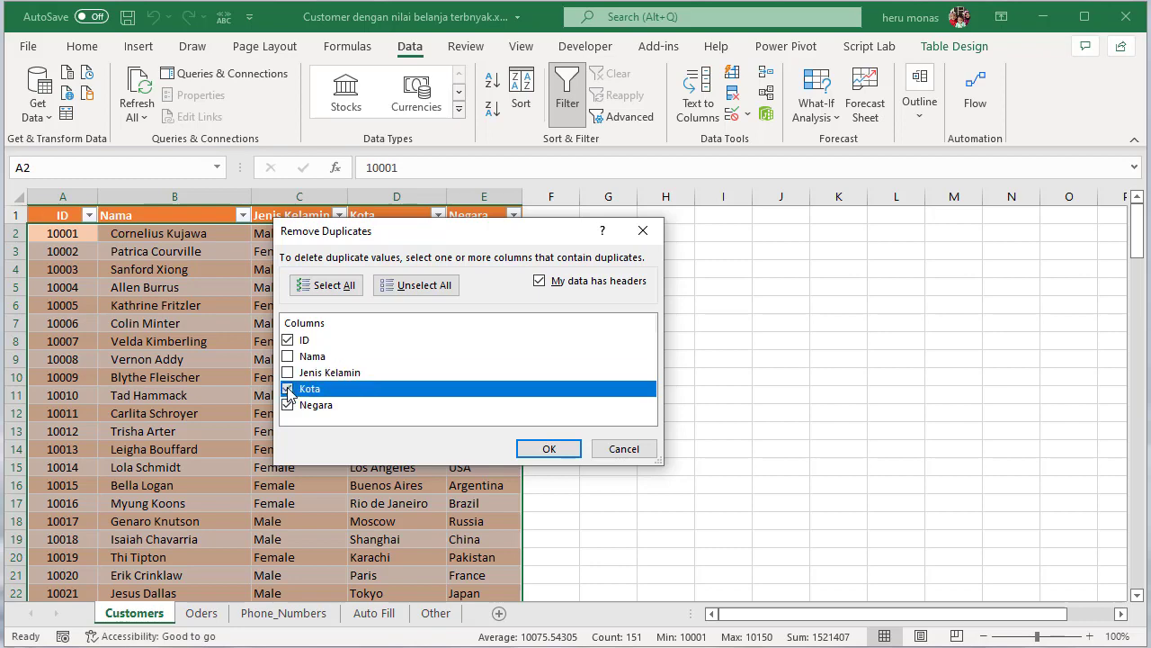
pyautogui.click(288, 405)
pyautogui.click(550, 451)
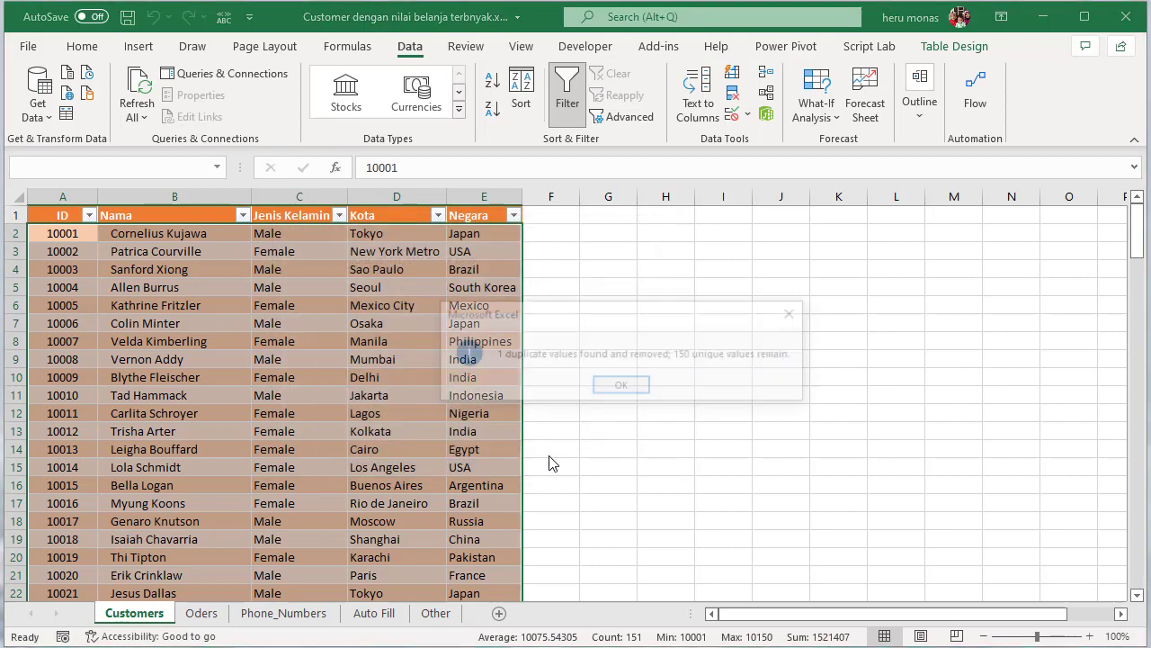
pyautogui.click(622, 387)
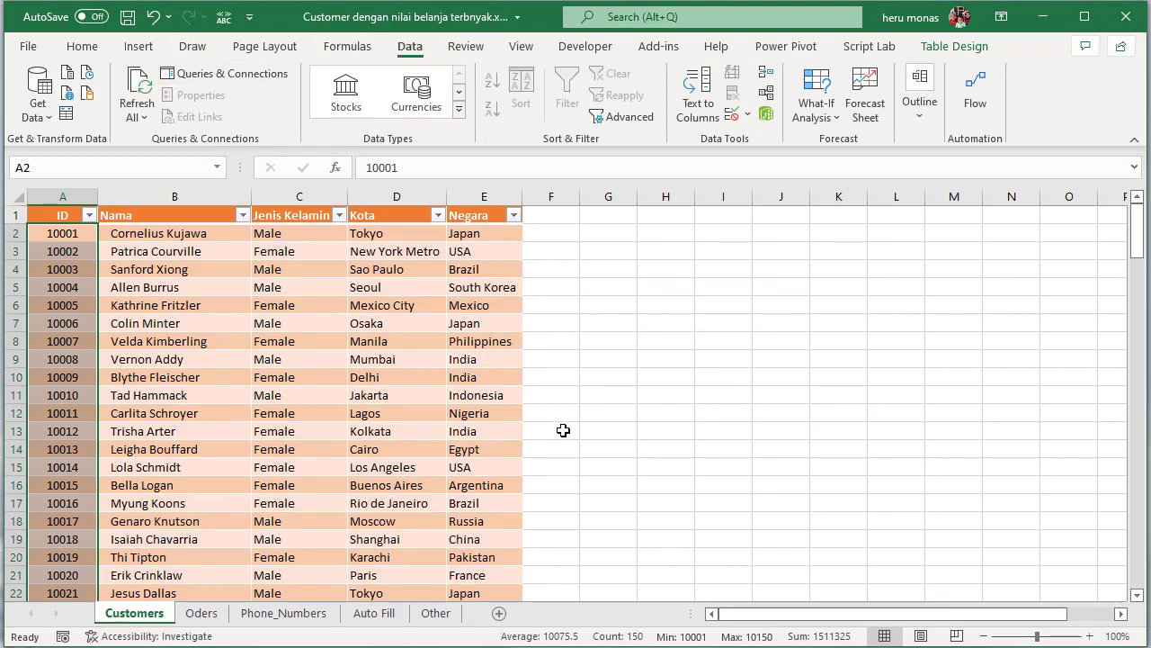
# - Refresh tblCustomer in Power Pivot, then drag its ID onto TblOrder's Customer_#
pyautogui.moveTo(810, 644)
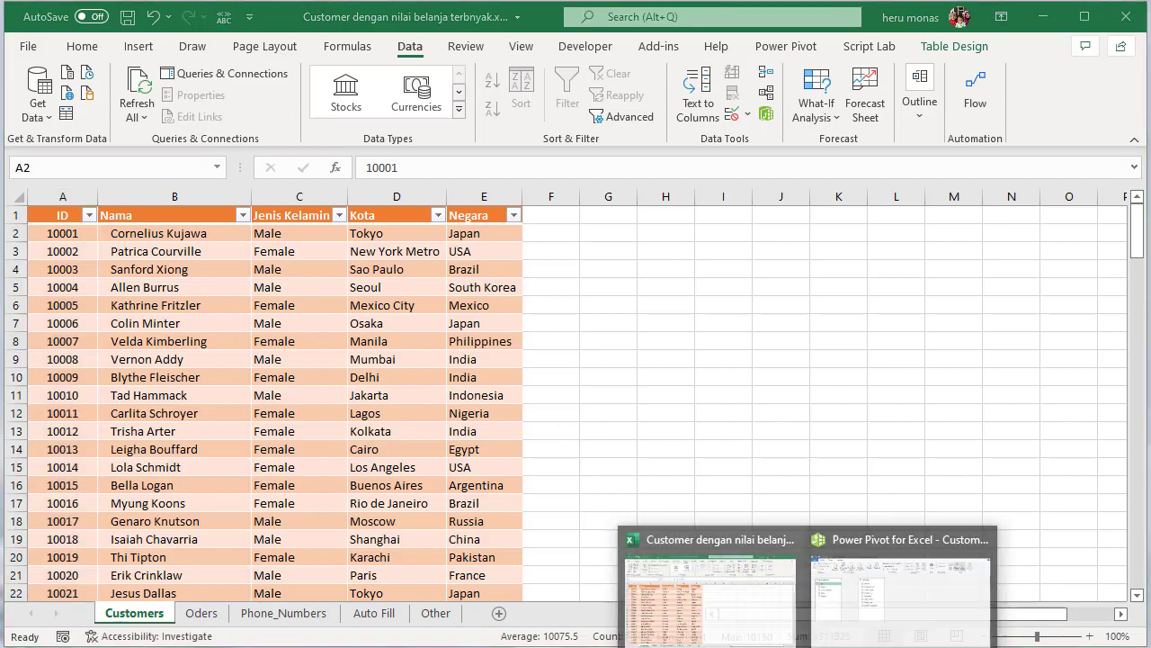
pyautogui.click(865, 589)
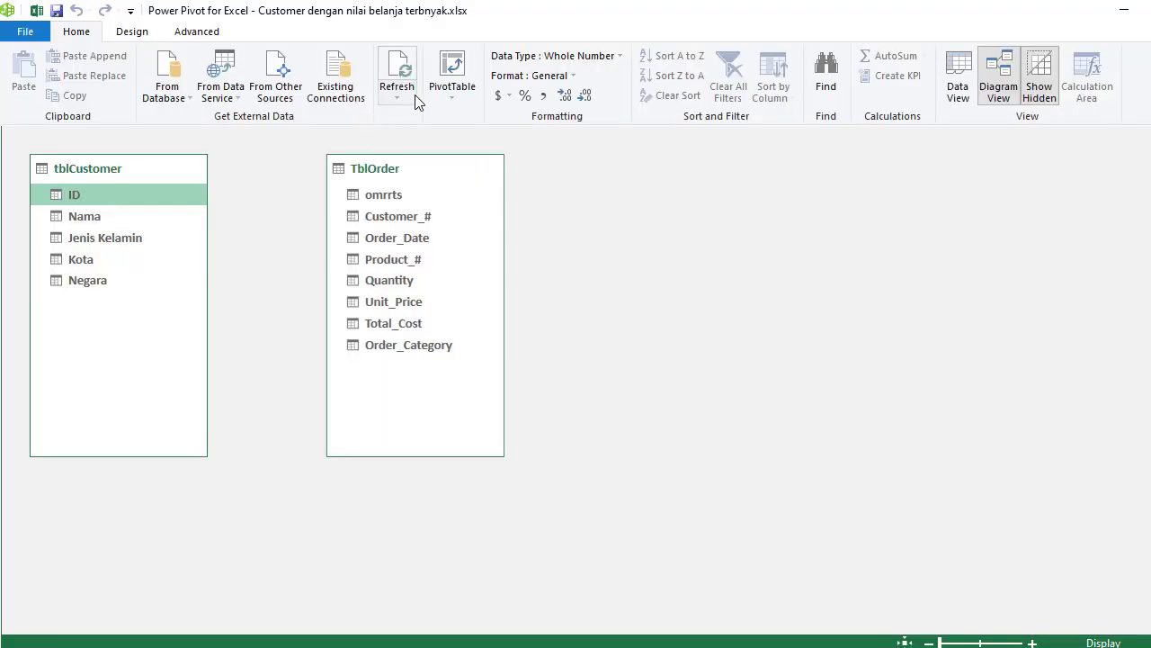
pyautogui.click(406, 85)
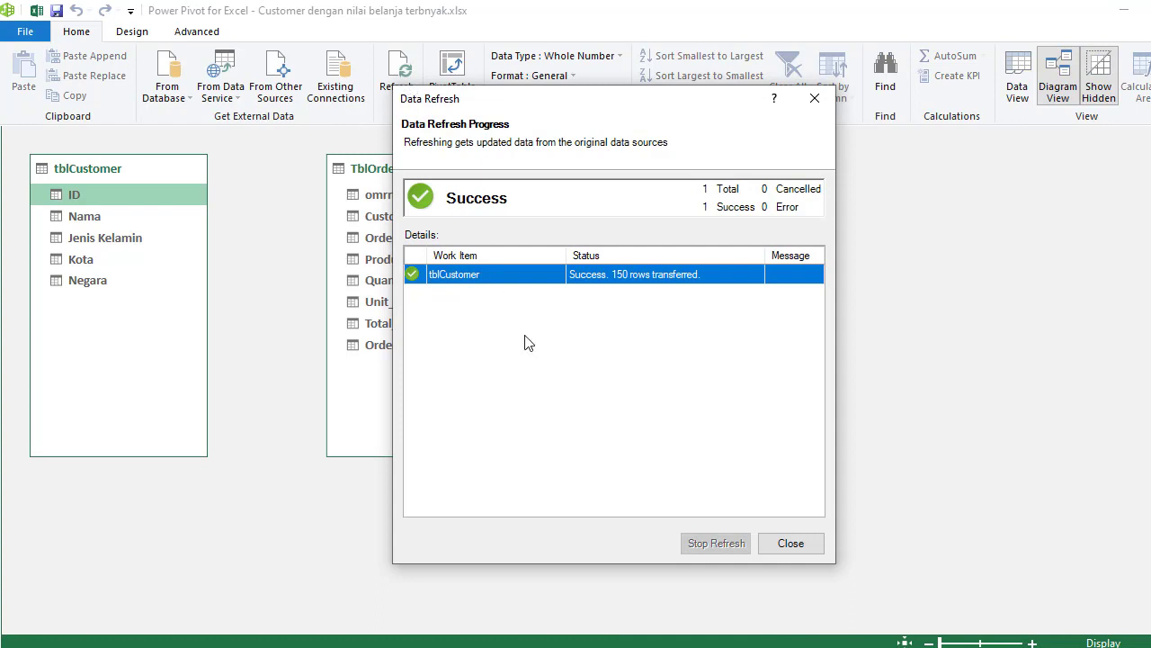
pyautogui.click(786, 542)
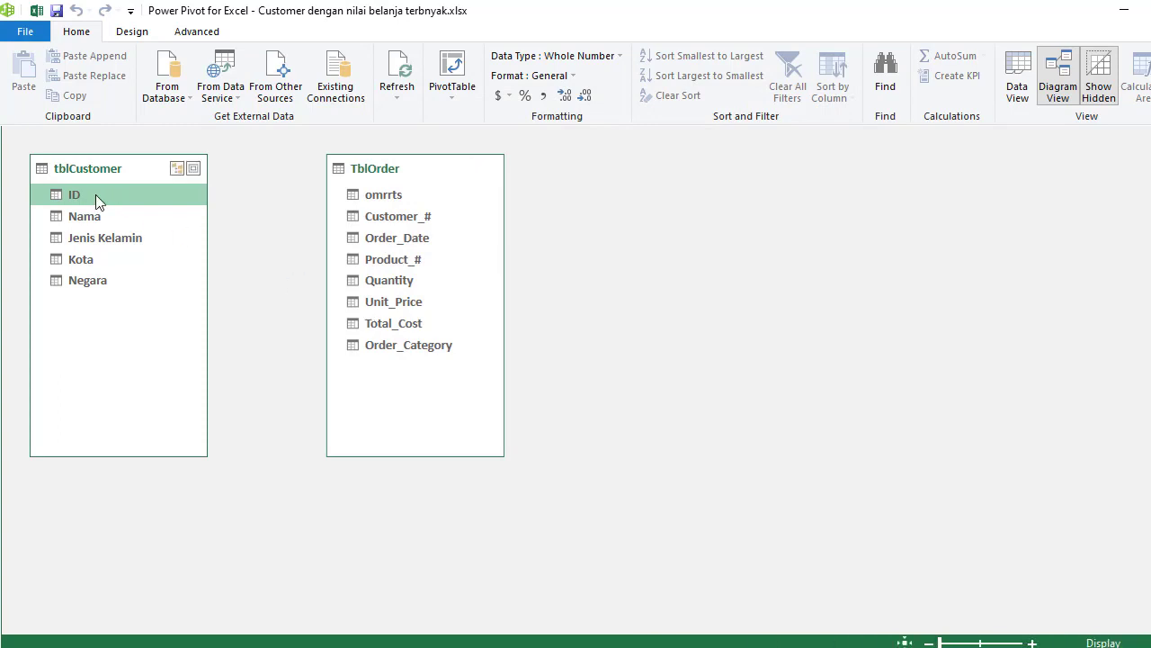
pyautogui.moveTo(88, 195); pyautogui.dragTo(380, 223)
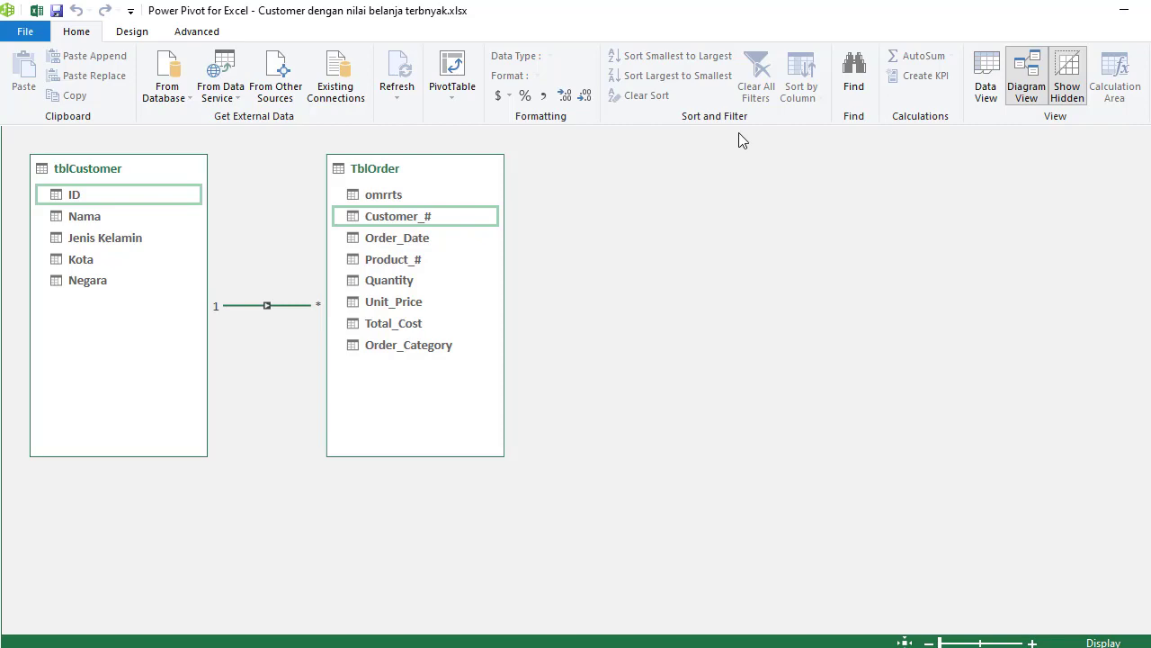
# - In Data View, create the measure TotalOrder:=SUM(TblOrder[Total_Cost]) in TblOrder's calculation area
pyautogui.click(983, 81)
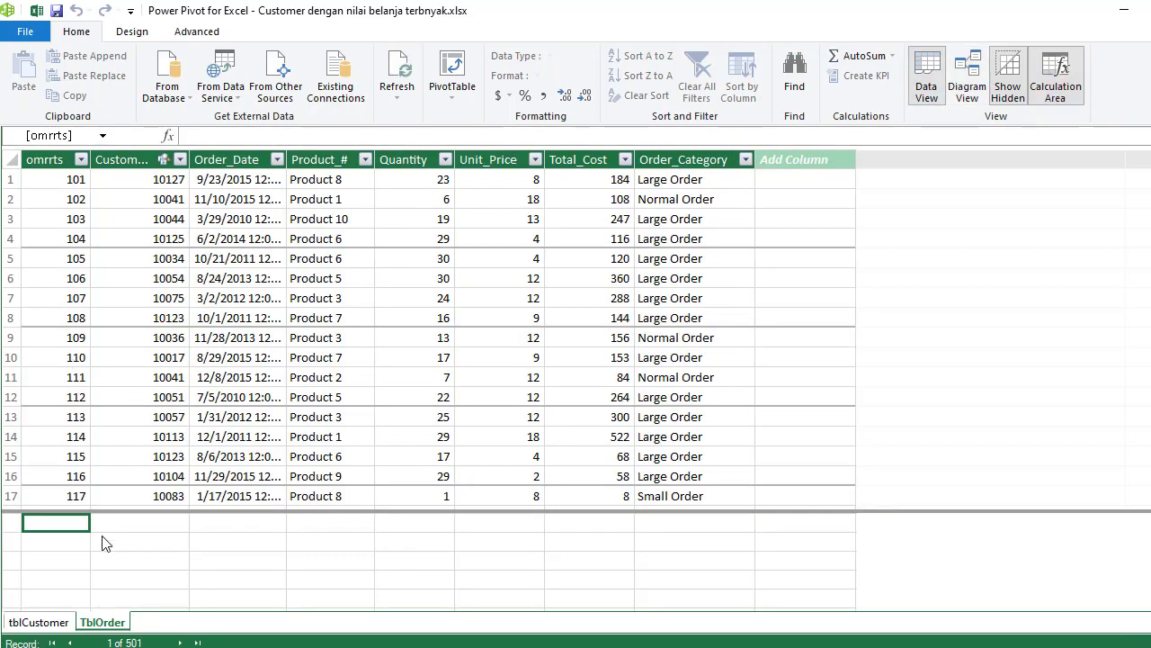
pyautogui.click(58, 624)
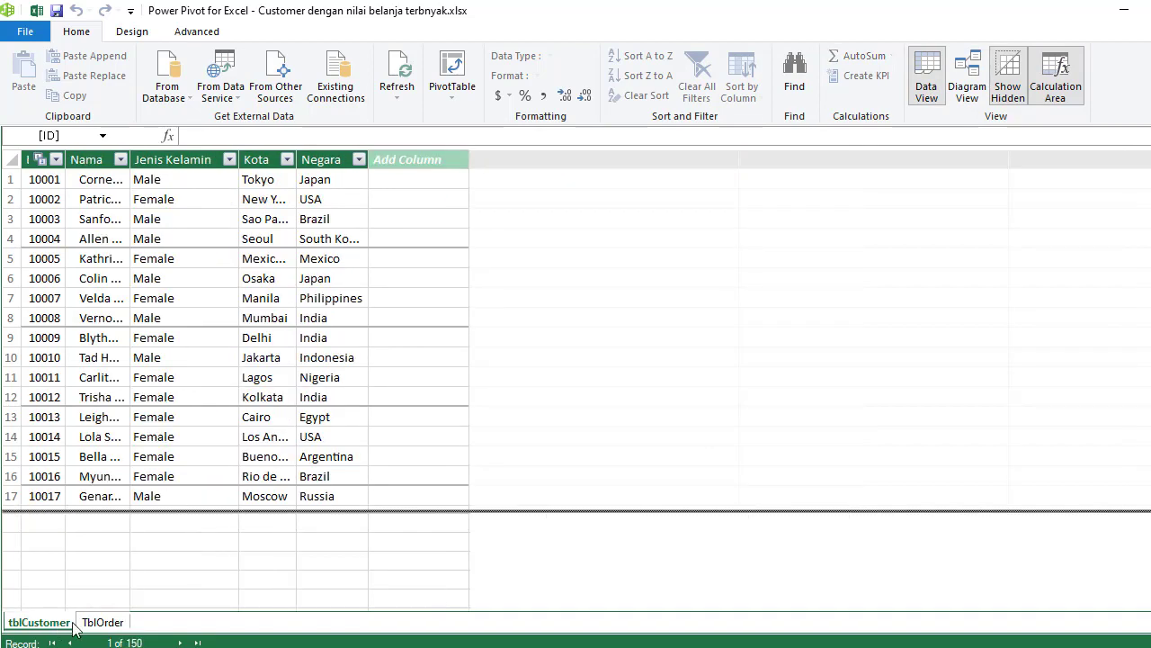
pyautogui.click(104, 624)
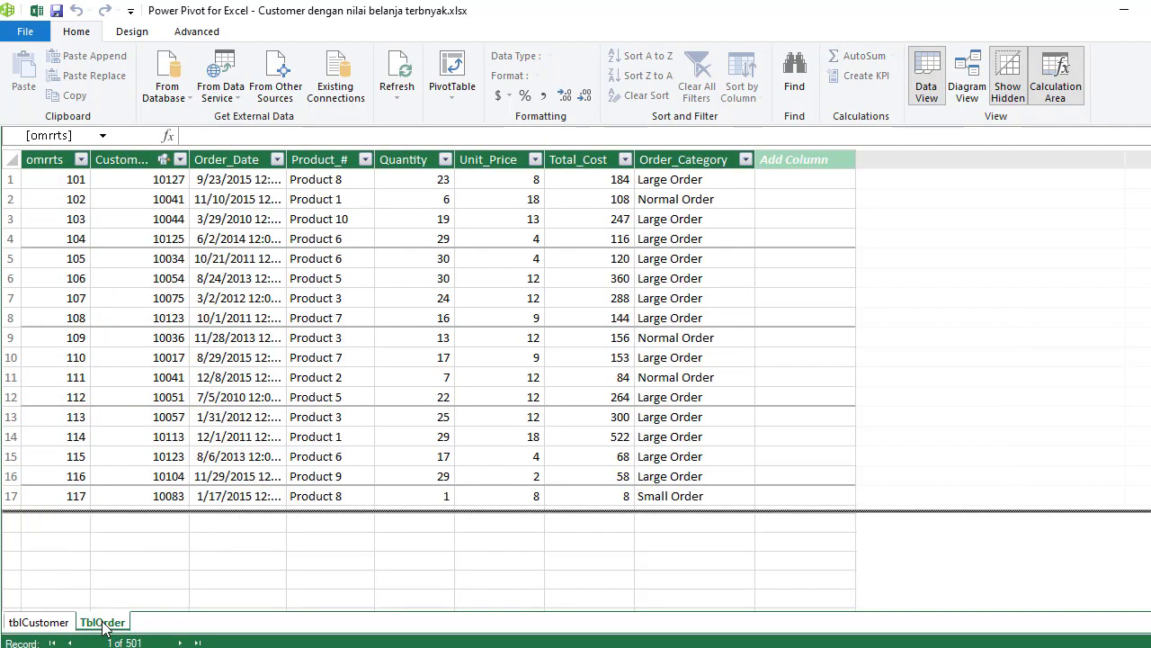
pyautogui.click(171, 555)
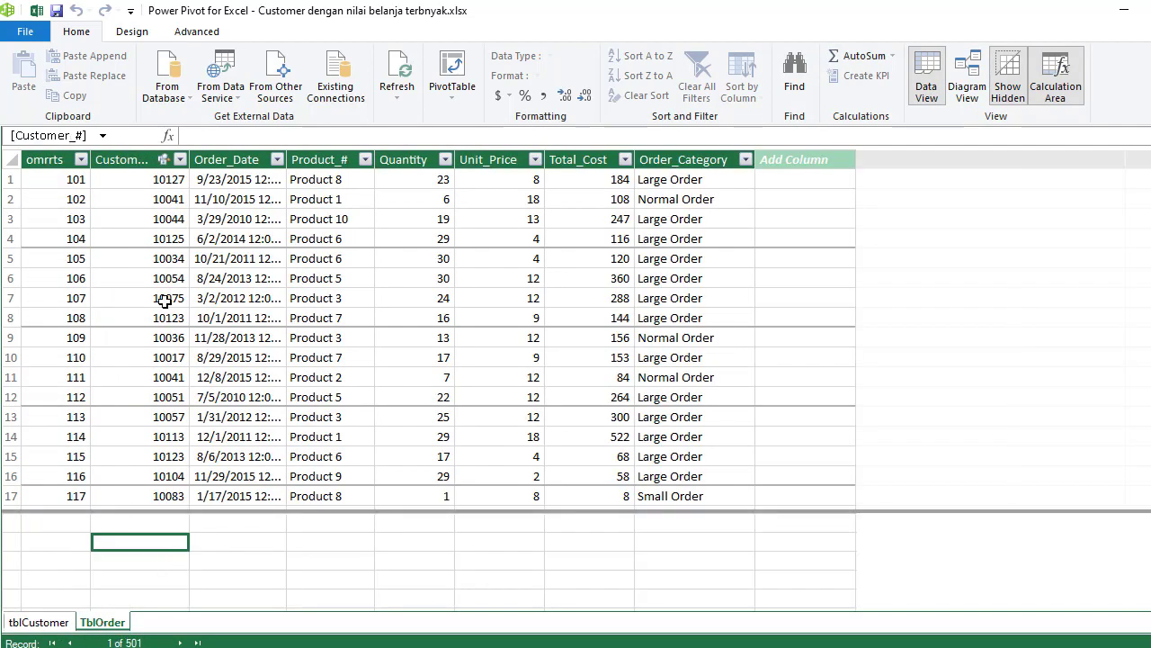
pyautogui.click(238, 135)
pyautogui.write('TotalO')
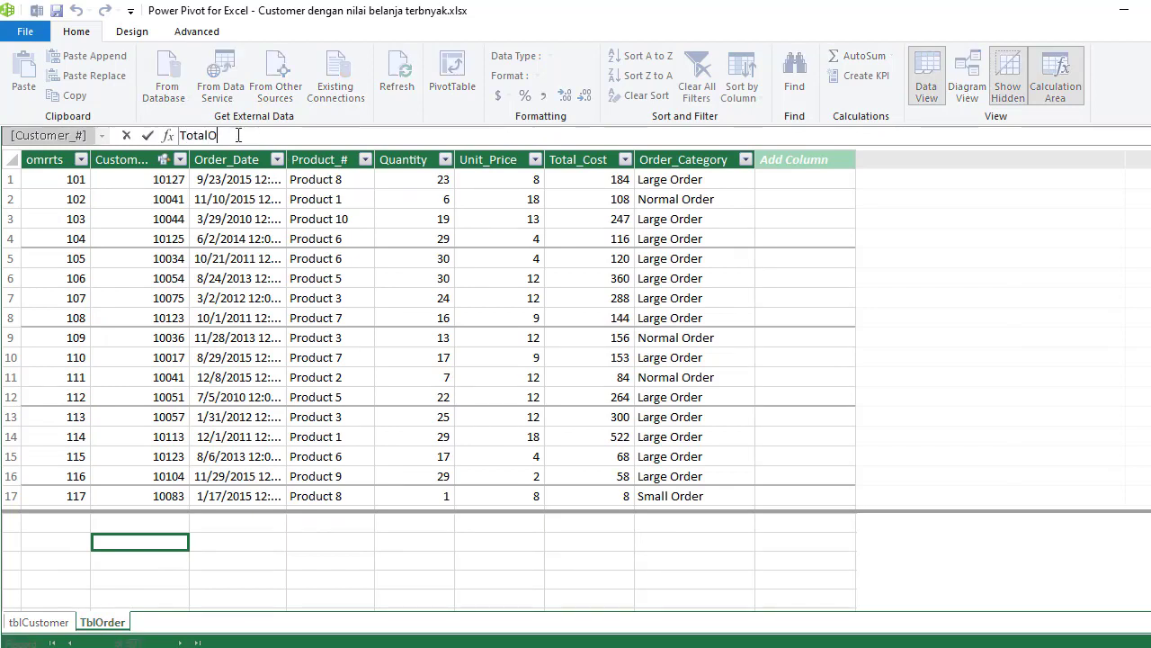
pyautogui.write('rder:')
pyautogui.write('=')
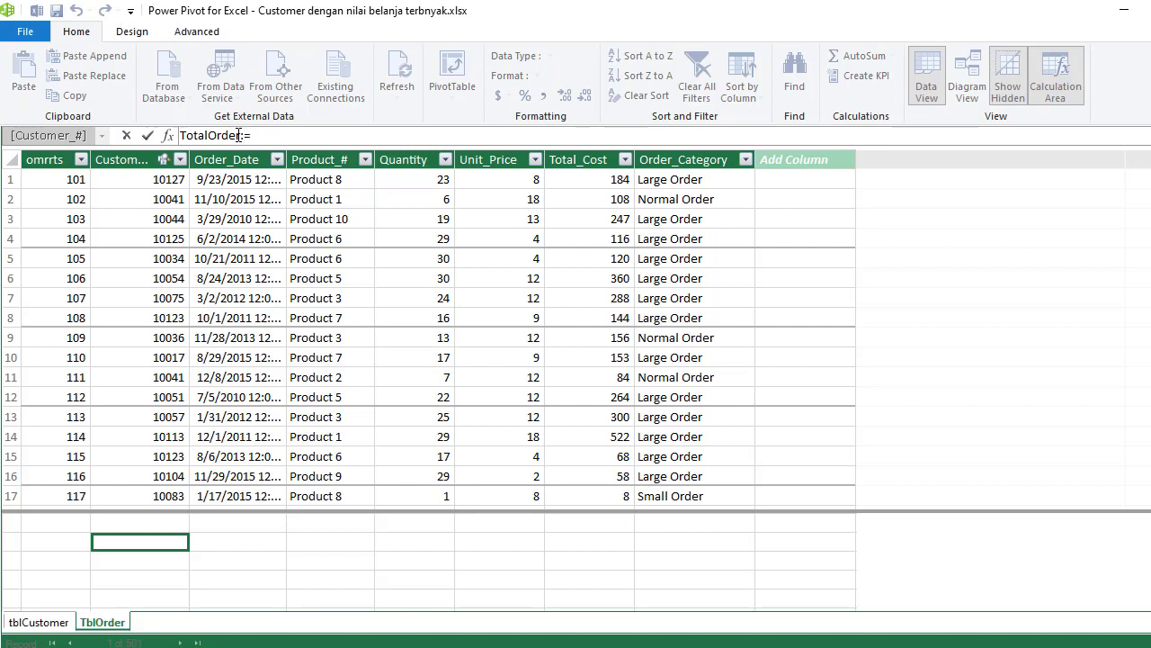
pyautogui.write('sum(')
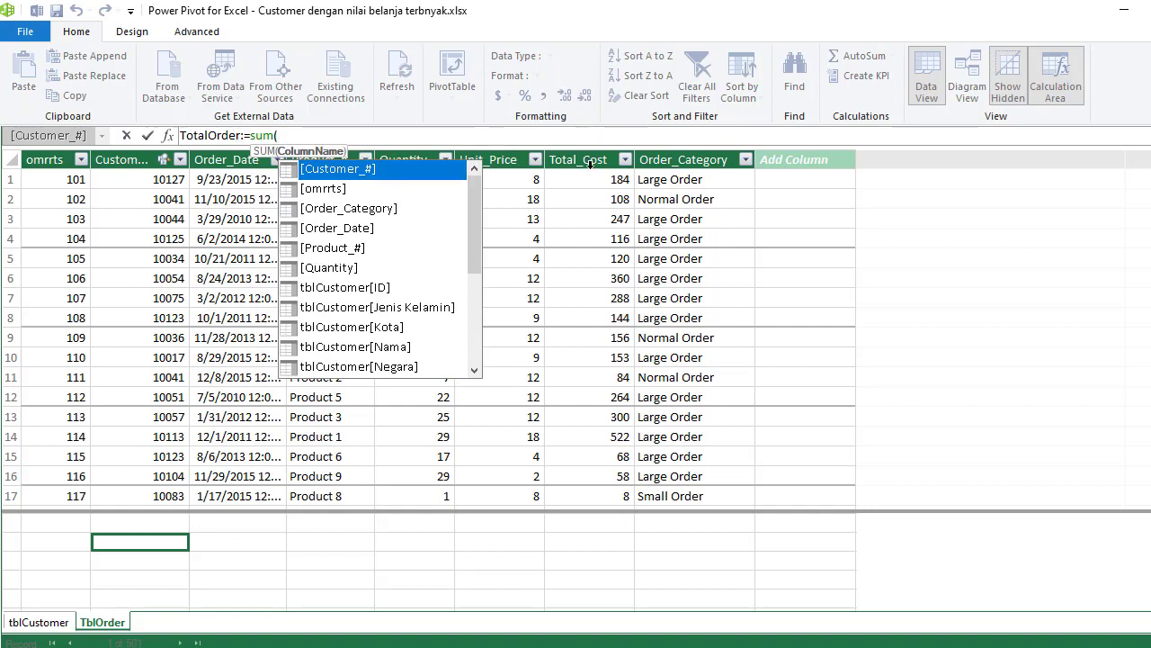
pyautogui.write('to')
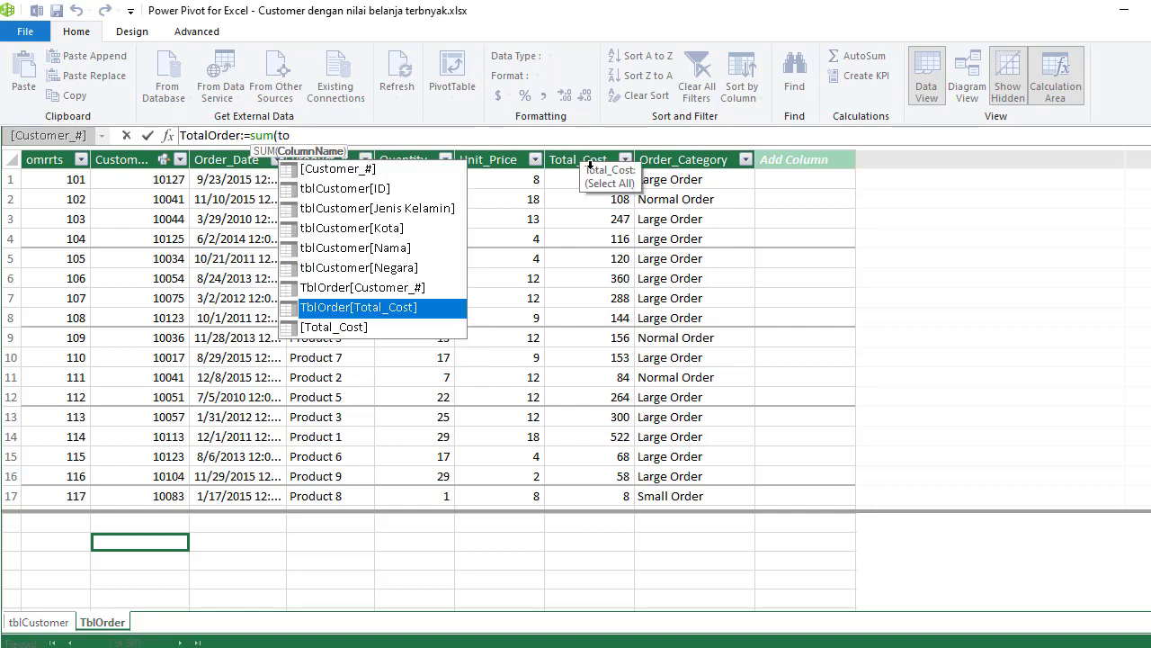
pyautogui.press('Tab')
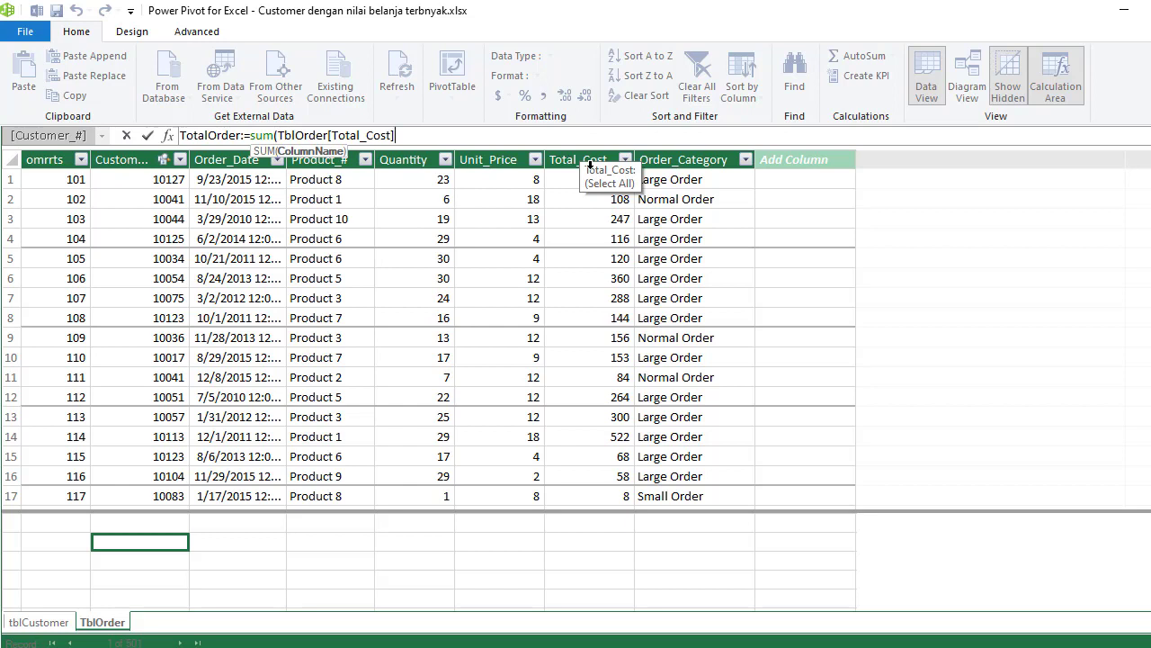
pyautogui.write(')')
pyautogui.press('Escape')
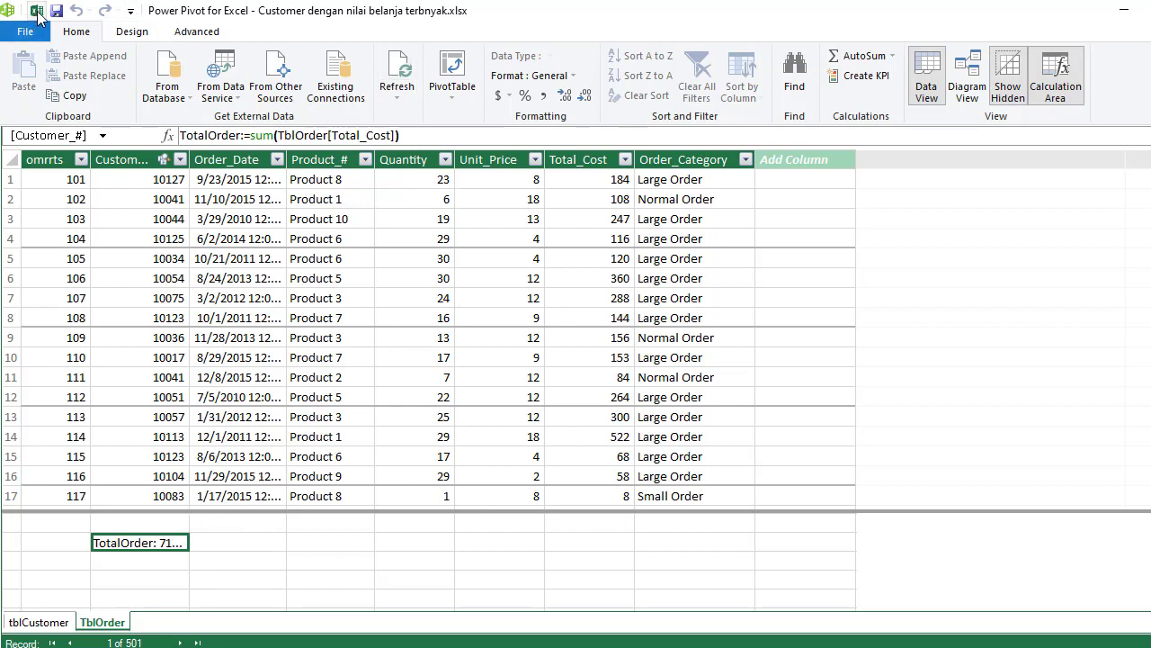
# - From Power Pivot's Home PivotTable menu, start a plain PivotTable from the data model
pyautogui.click(1118, 16)
pyautogui.click(604, 286)
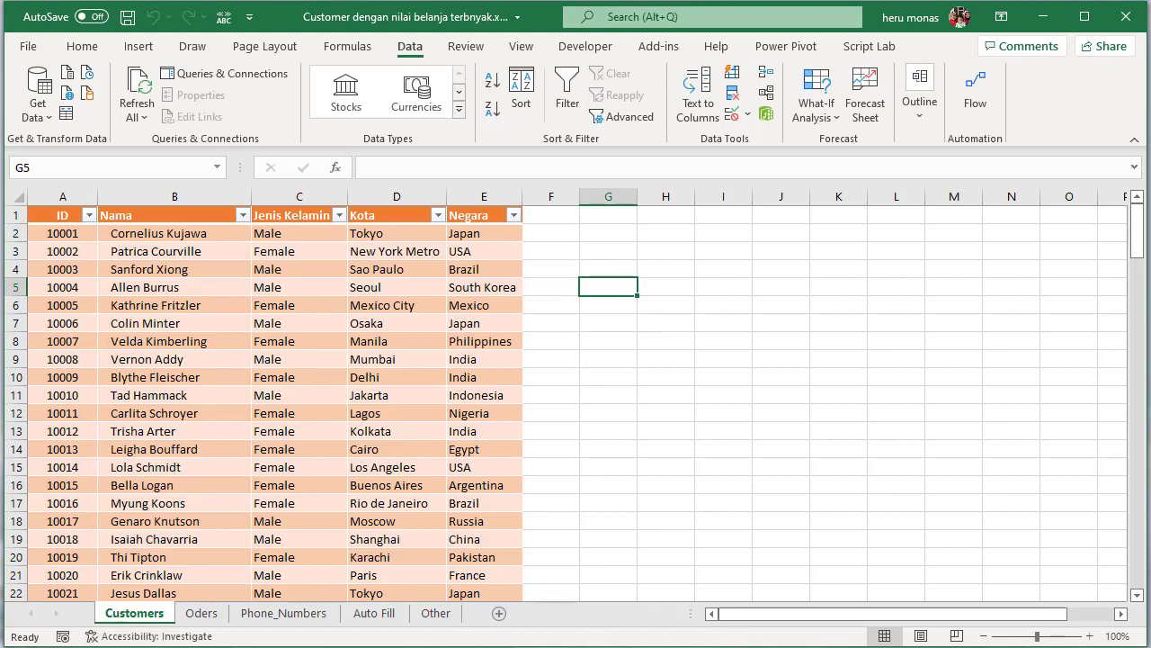
pyautogui.click(892, 601)
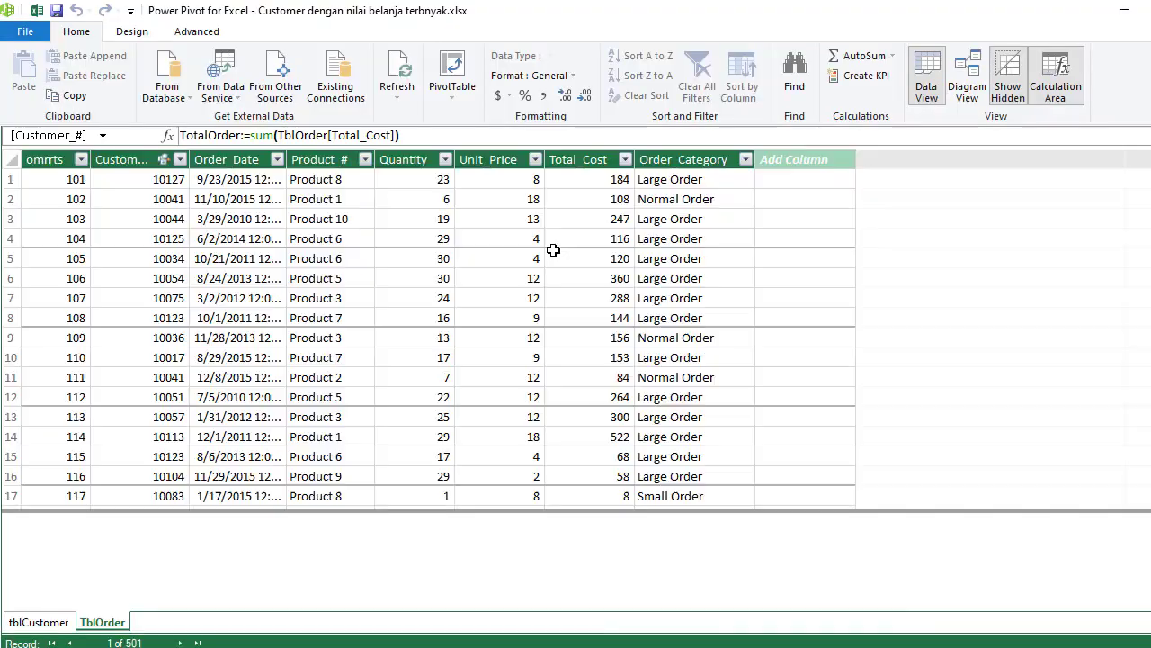
pyautogui.click(441, 297)
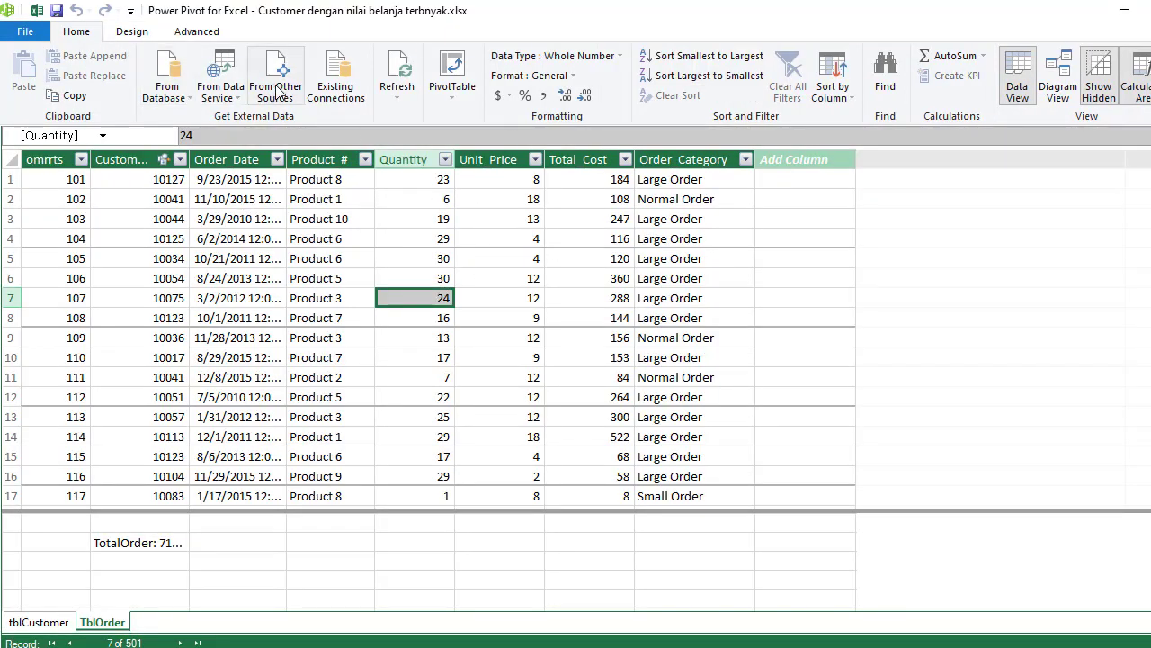
pyautogui.click(459, 91)
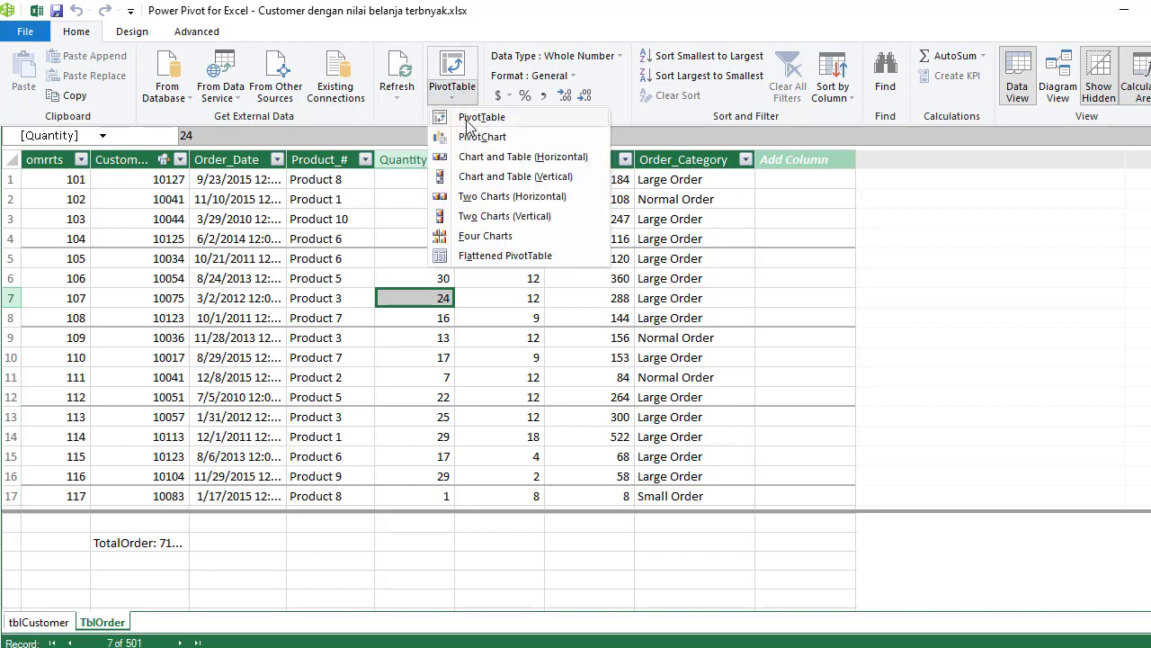
pyautogui.click(468, 117)
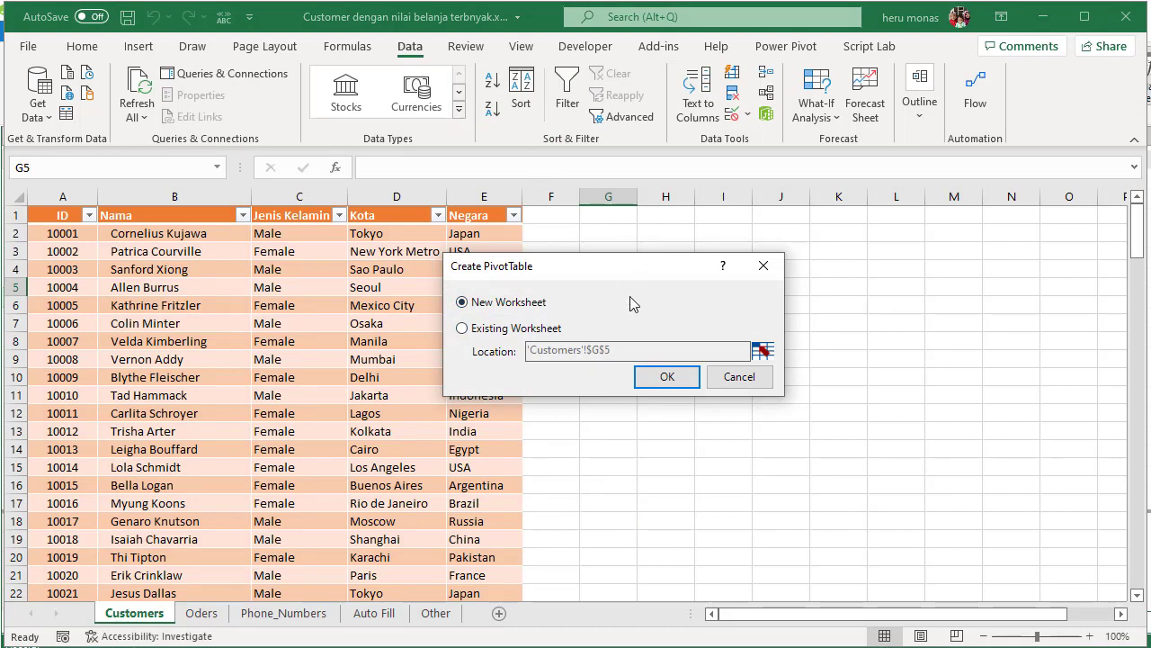
# - Place the empty PivotTable on the existing Customers sheet at cell G1
pyautogui.click(540, 330)
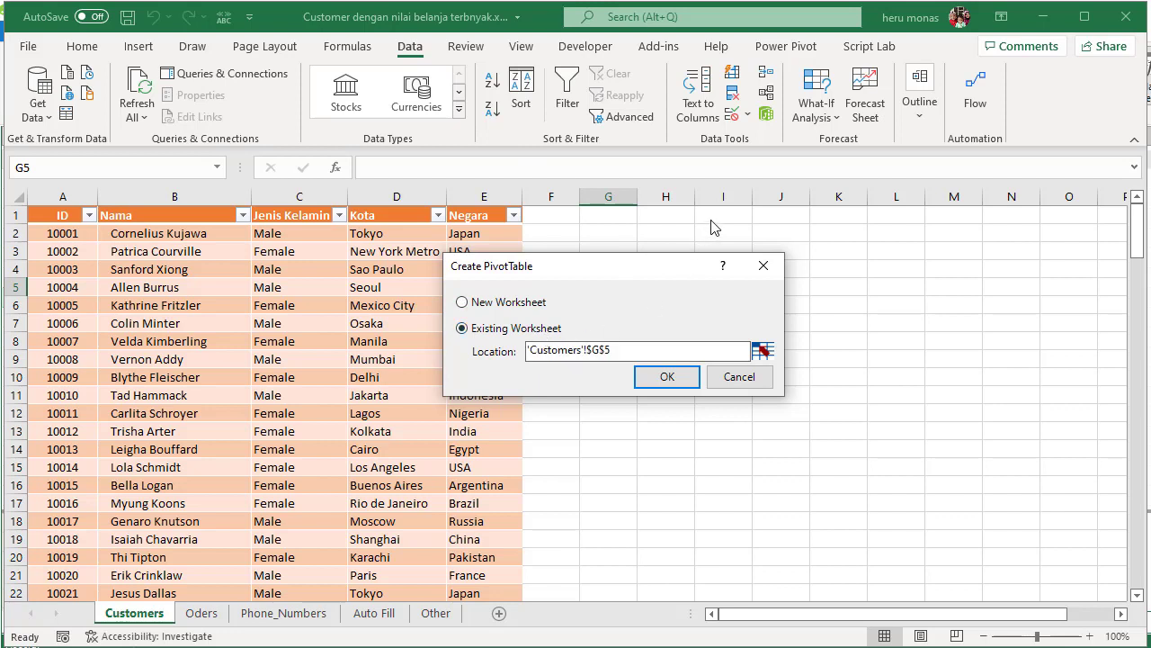
pyautogui.click(765, 351)
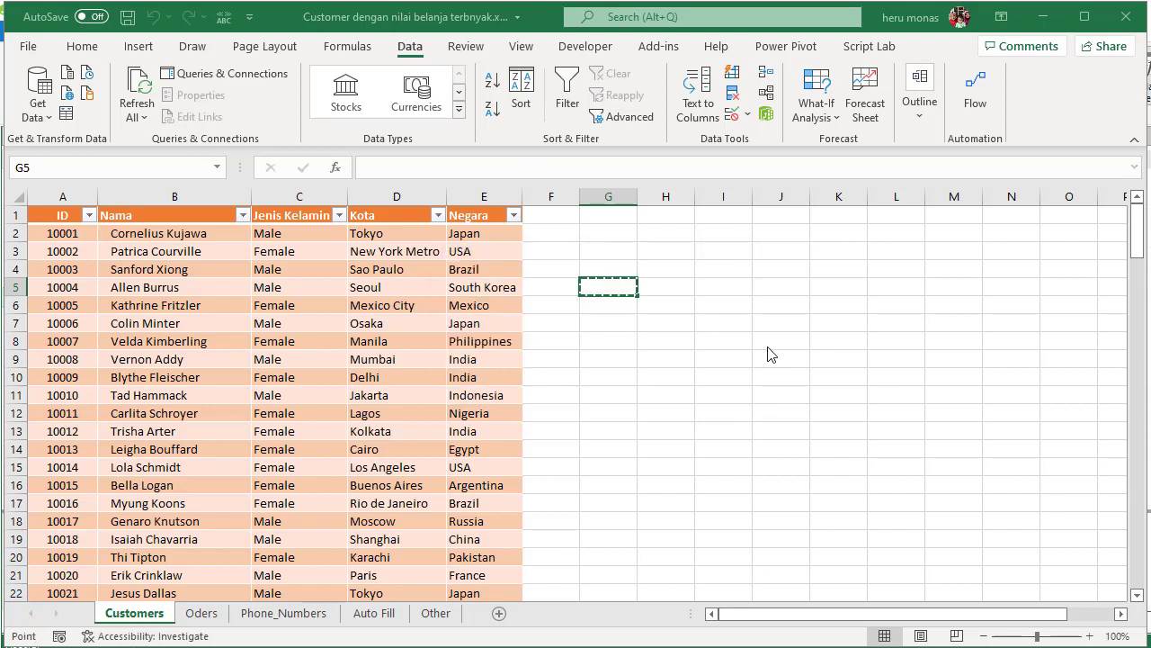
pyautogui.click(621, 214)
pyautogui.click(474, 364)
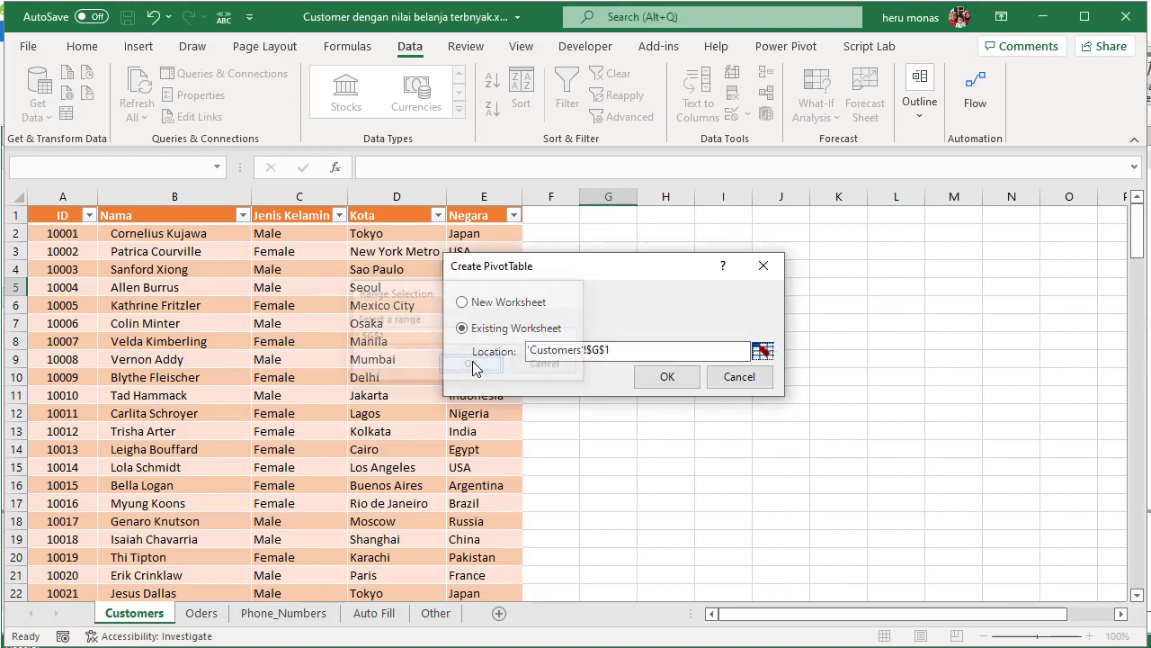
pyautogui.click(653, 382)
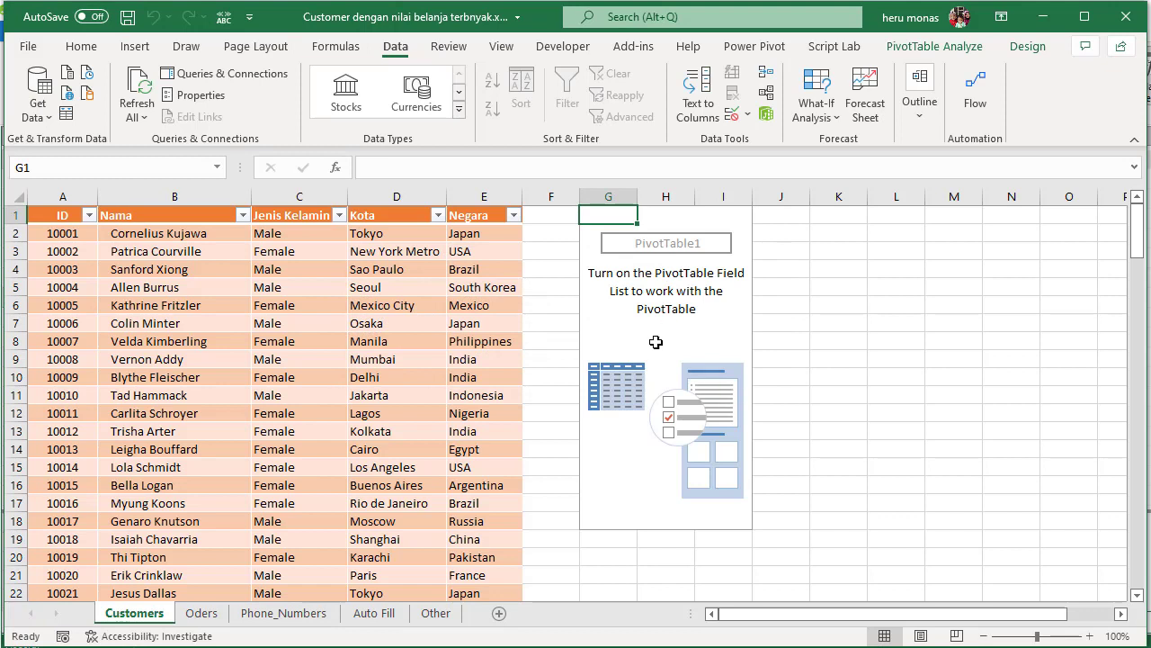
pyautogui.click(657, 341)
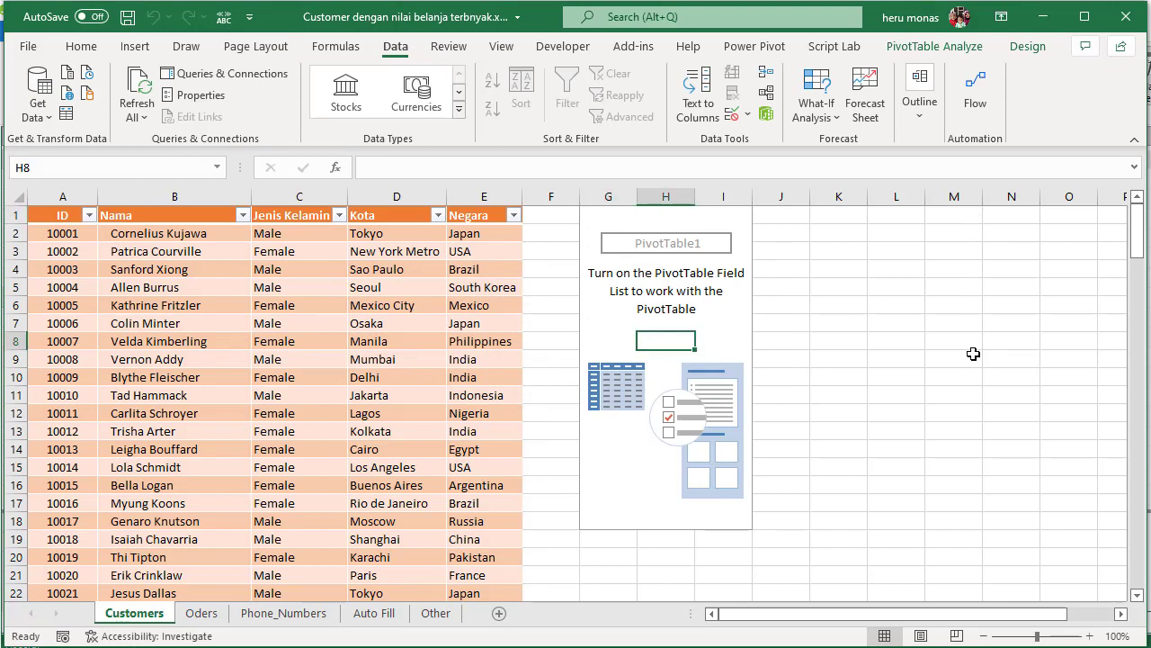
pyautogui.click(1028, 48)
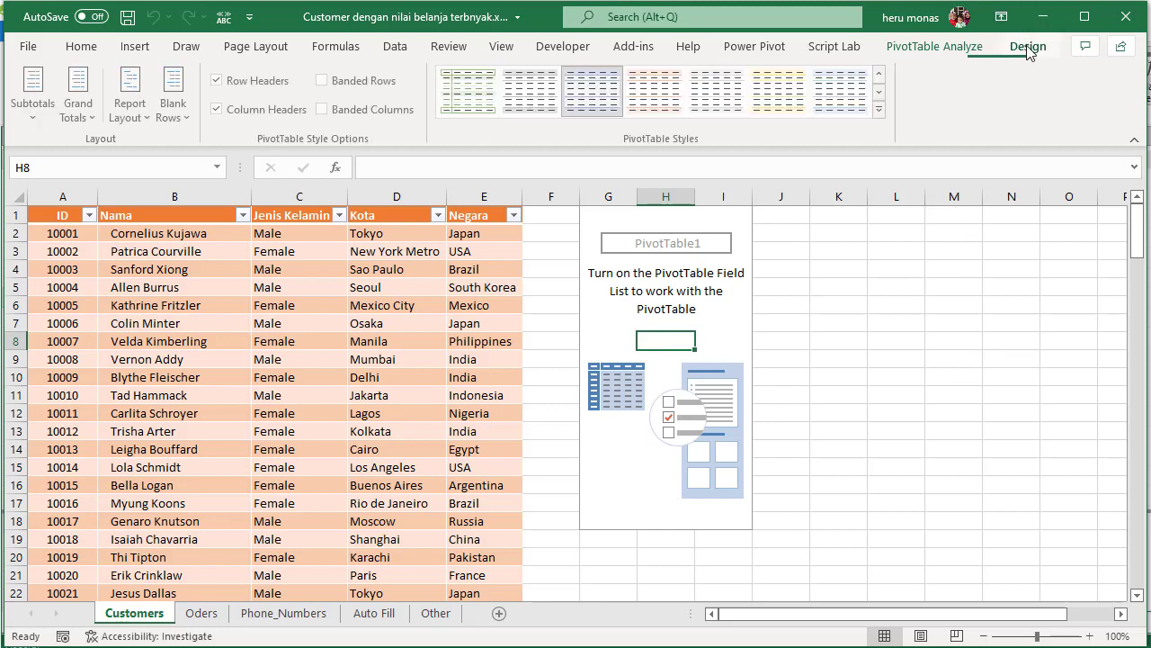
pyautogui.click(961, 49)
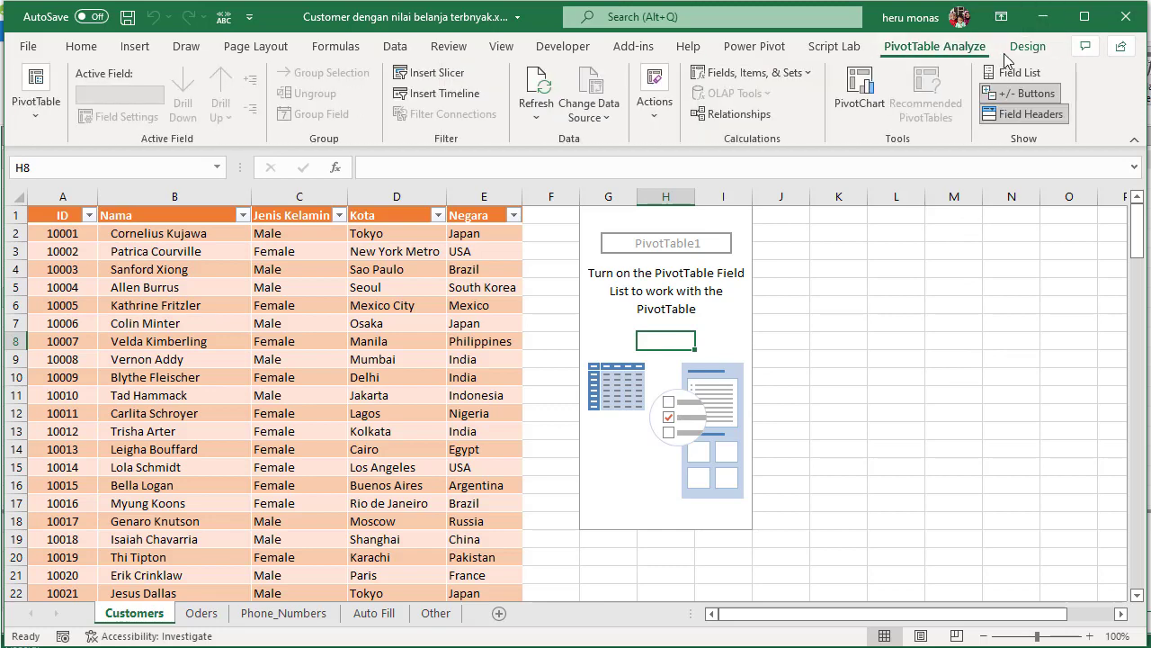
# - Add tblCustomer's Nama to Rows and TotalOrder to Values in the PivotTable fields
pyautogui.click(1011, 73)
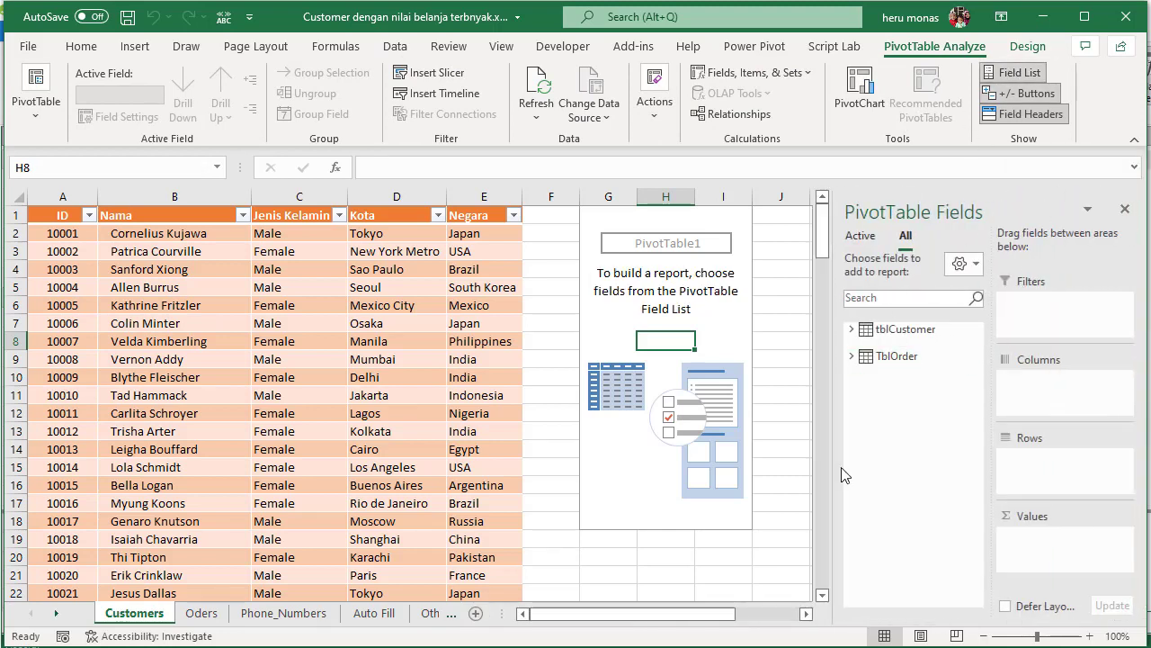
pyautogui.moveTo(689, 613); pyautogui.dragTo(752, 615)
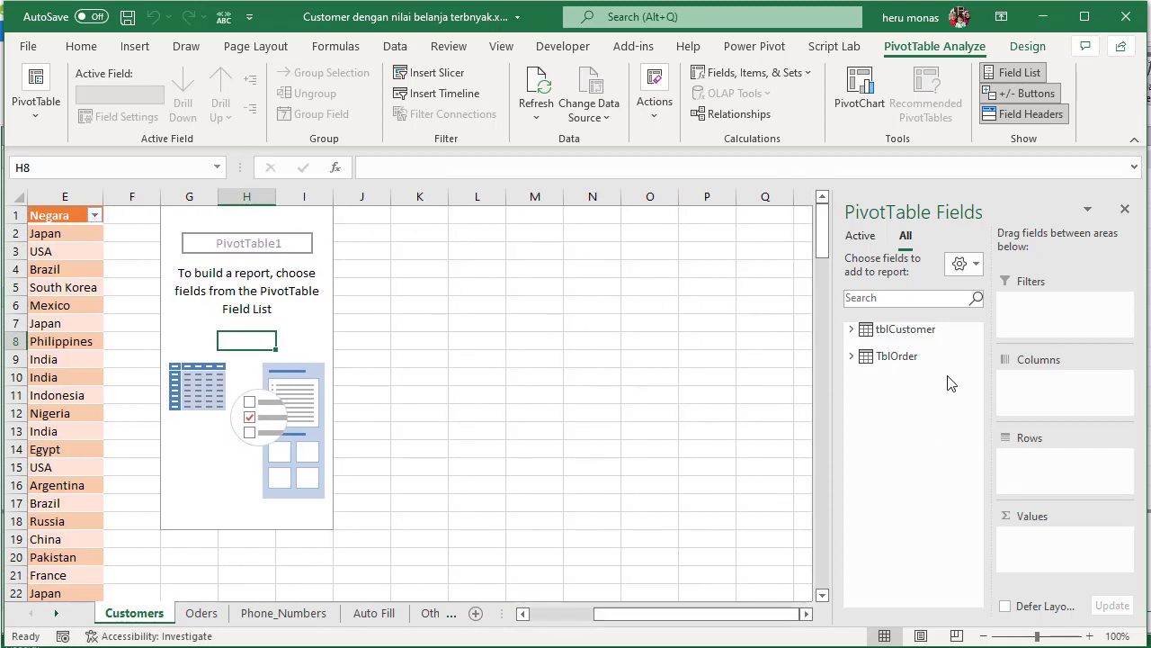
pyautogui.click(852, 329)
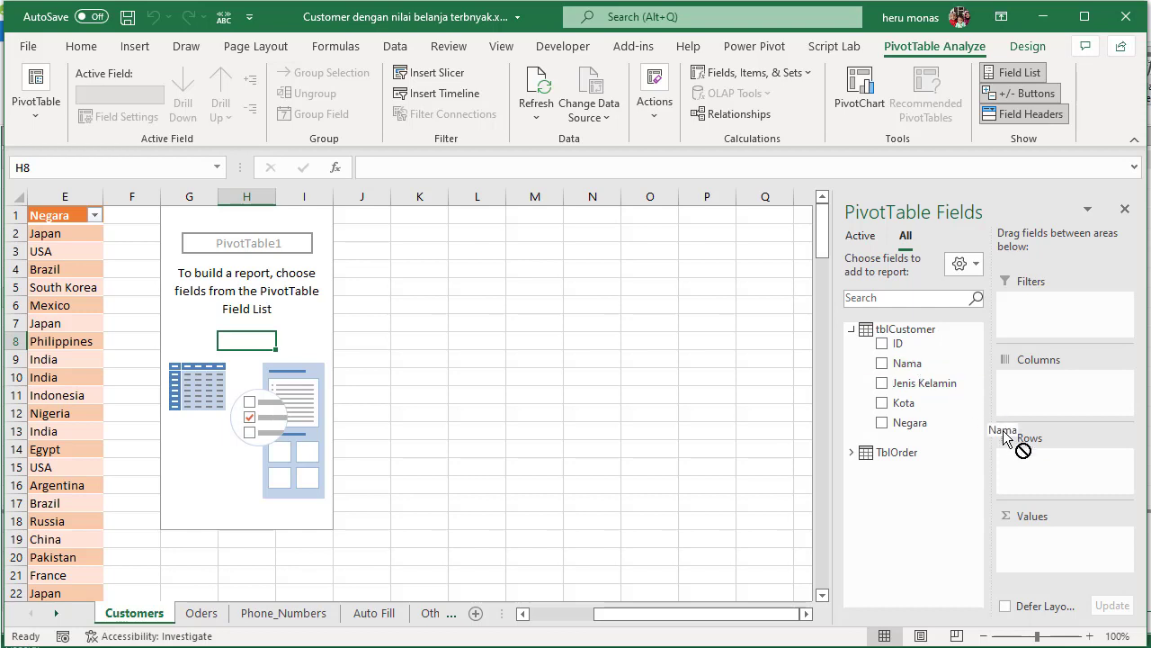
pyautogui.moveTo(909, 363); pyautogui.dragTo(1026, 458)
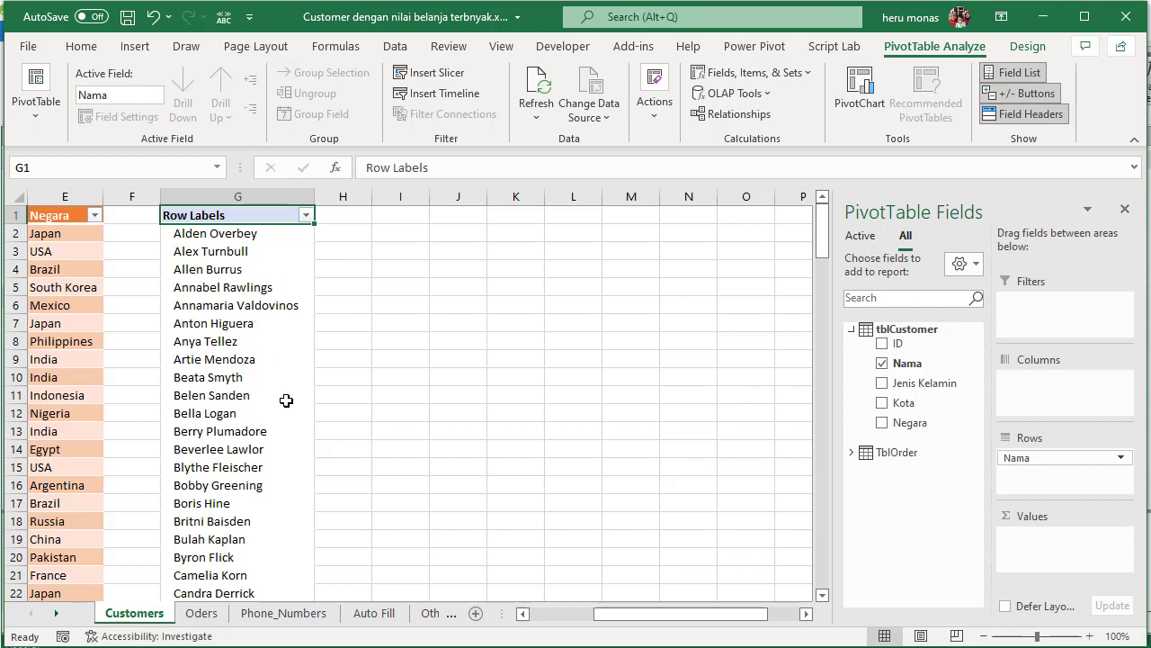
pyautogui.click(852, 456)
pyautogui.moveTo(977, 444); pyautogui.dragTo(972, 534)
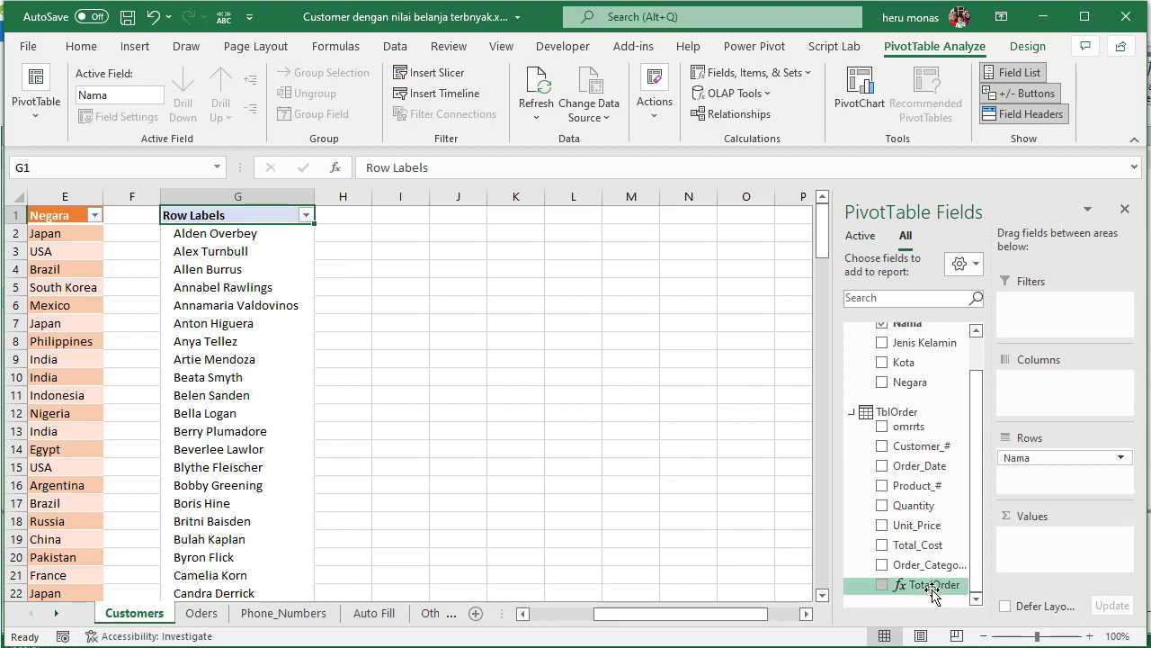
pyautogui.moveTo(933, 586); pyautogui.dragTo(1057, 542)
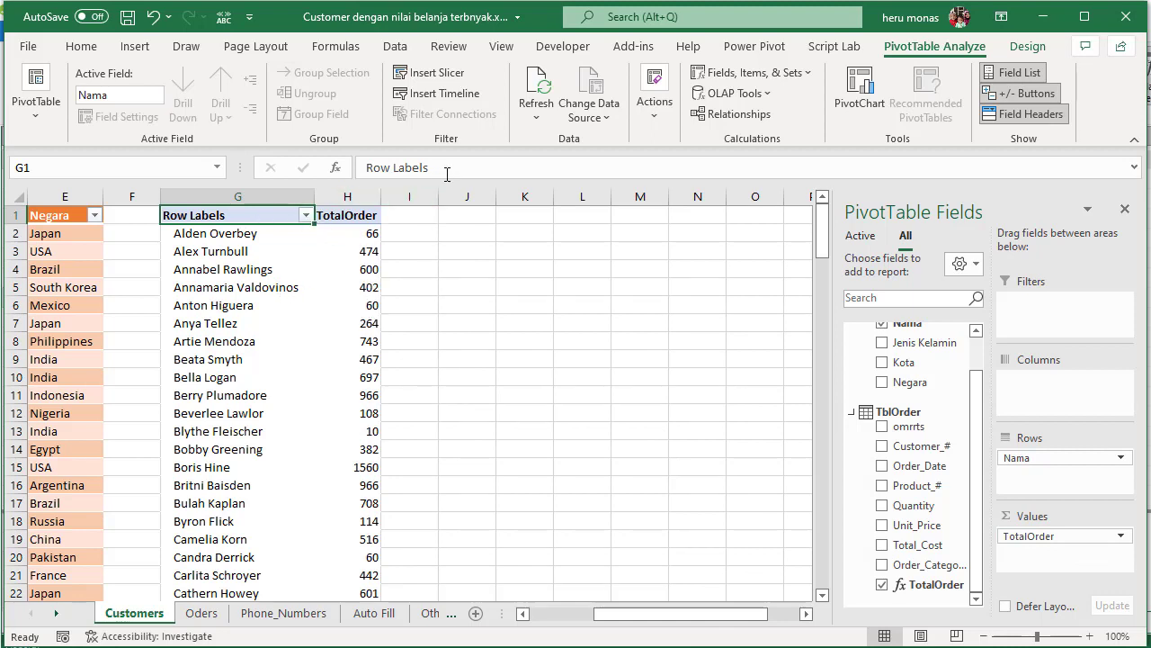
# - Rename the Row Labels header to 'Nama Customer'
pyautogui.moveTo(448, 167); pyautogui.dragTo(352, 168)
pyautogui.write('Na')
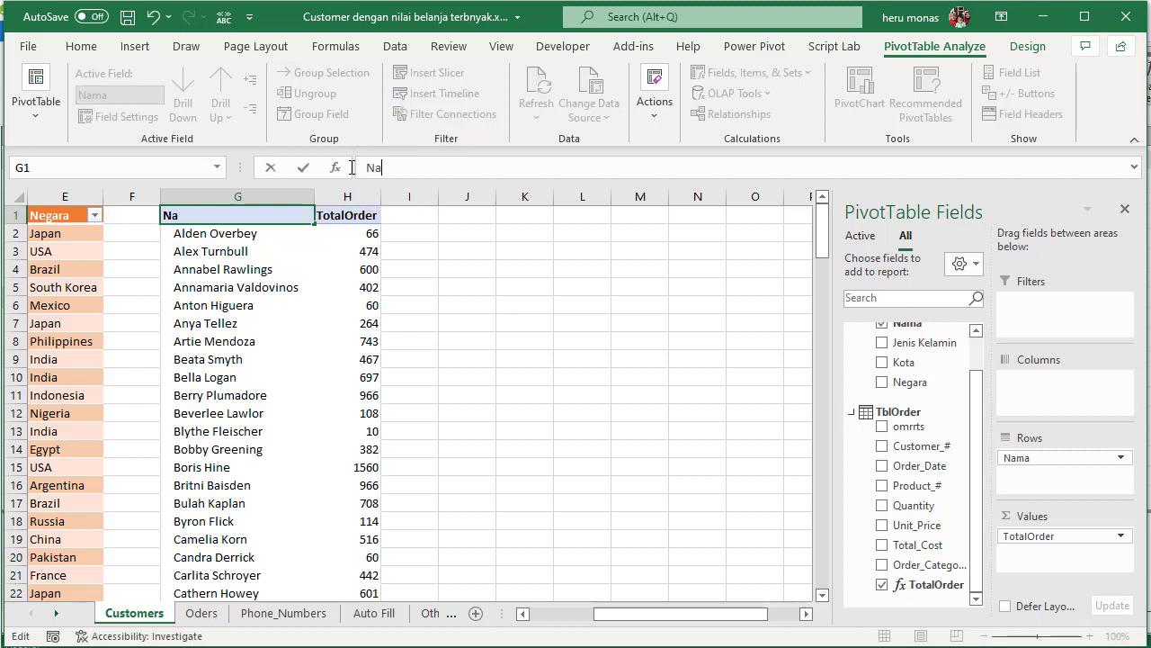
pyautogui.write('ma Cust')
pyautogui.write('omer')
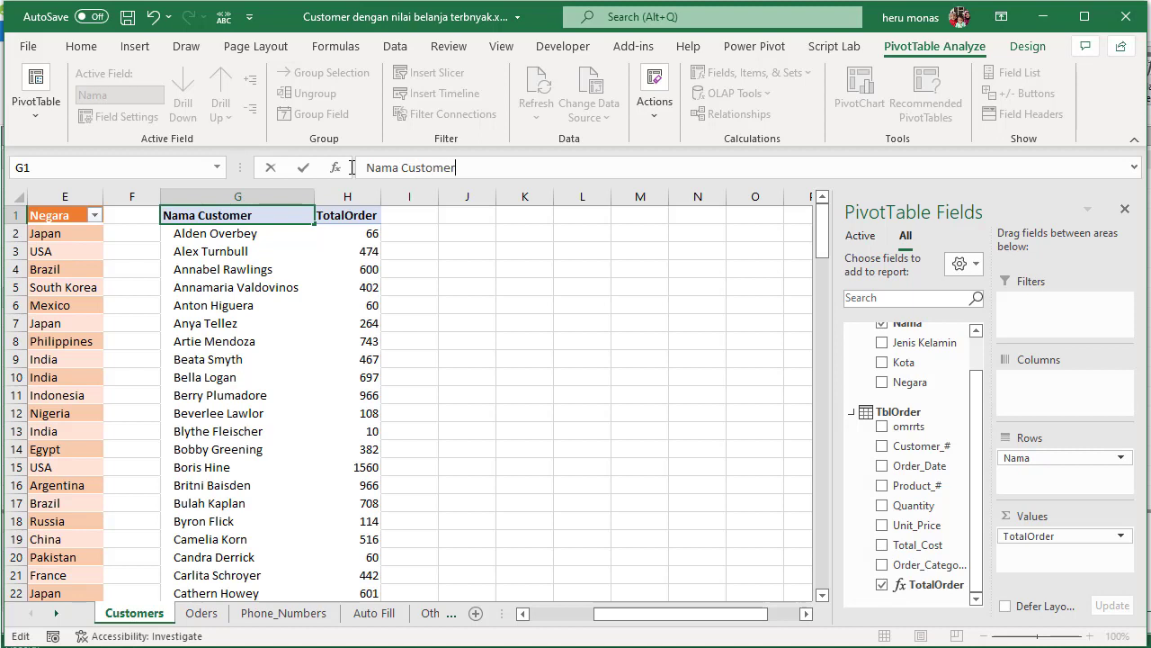
pyautogui.press('Return')
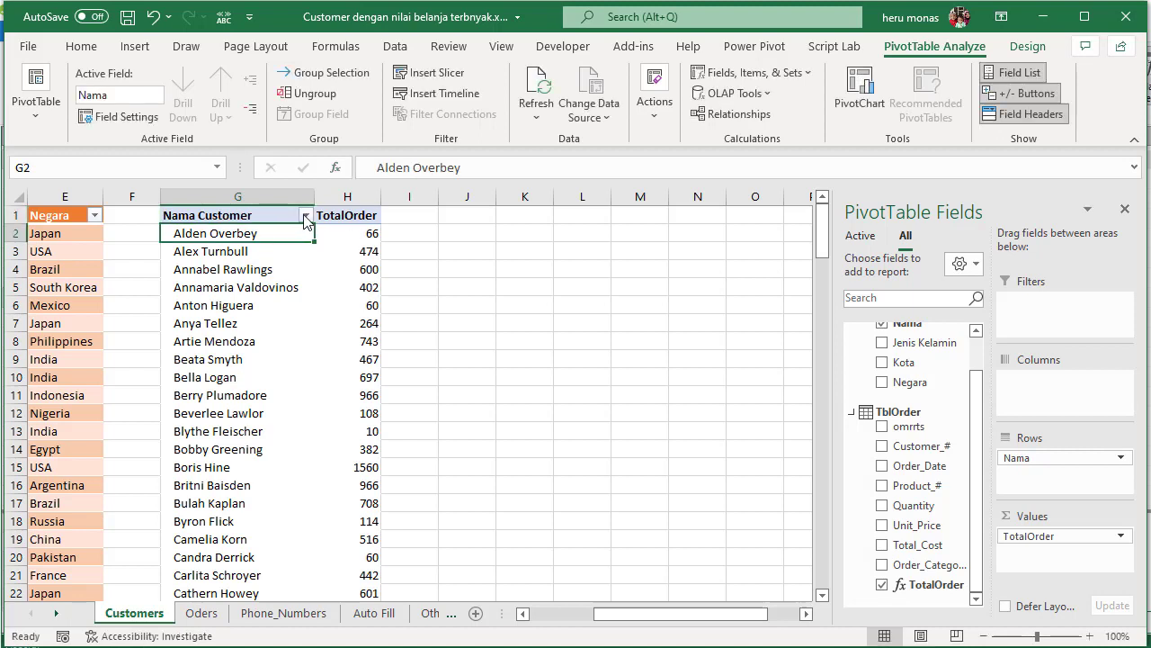
# - Sort the customer names descending by TotalOrder through More Sort Options
pyautogui.click(306, 216)
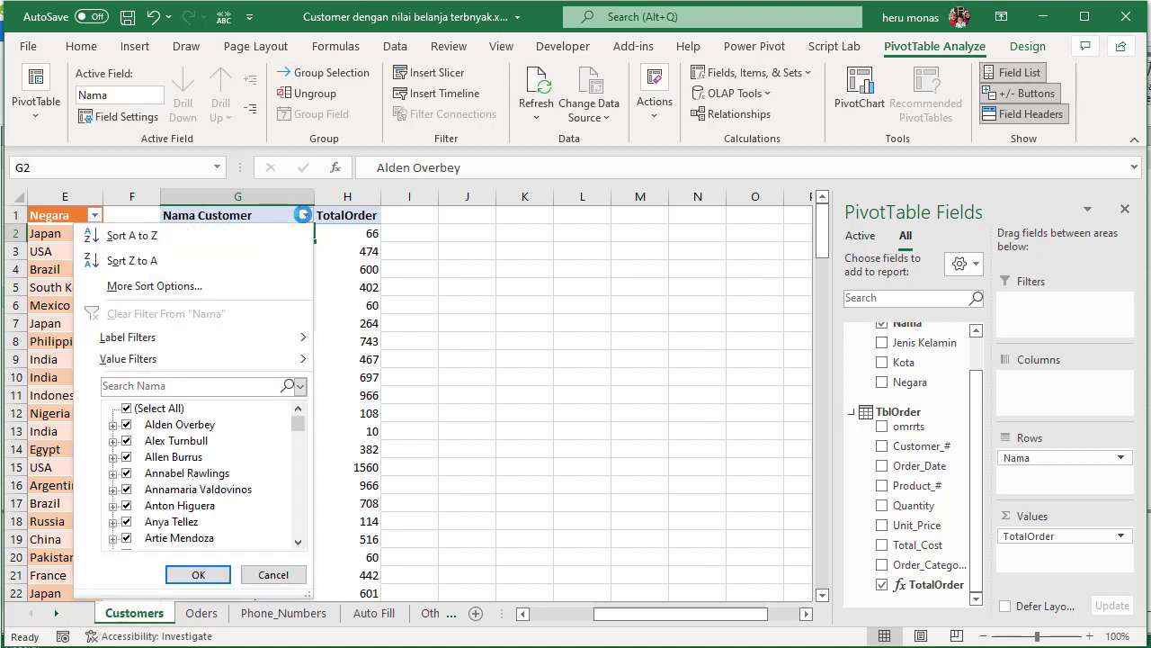
pyautogui.click(246, 286)
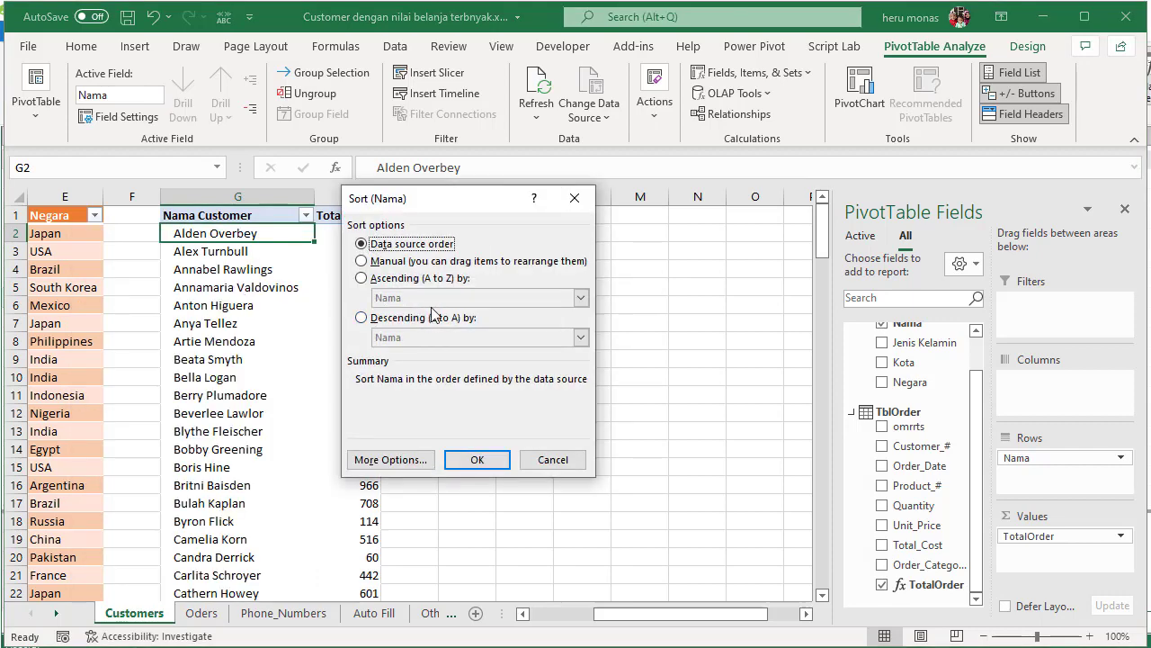
pyautogui.click(402, 322)
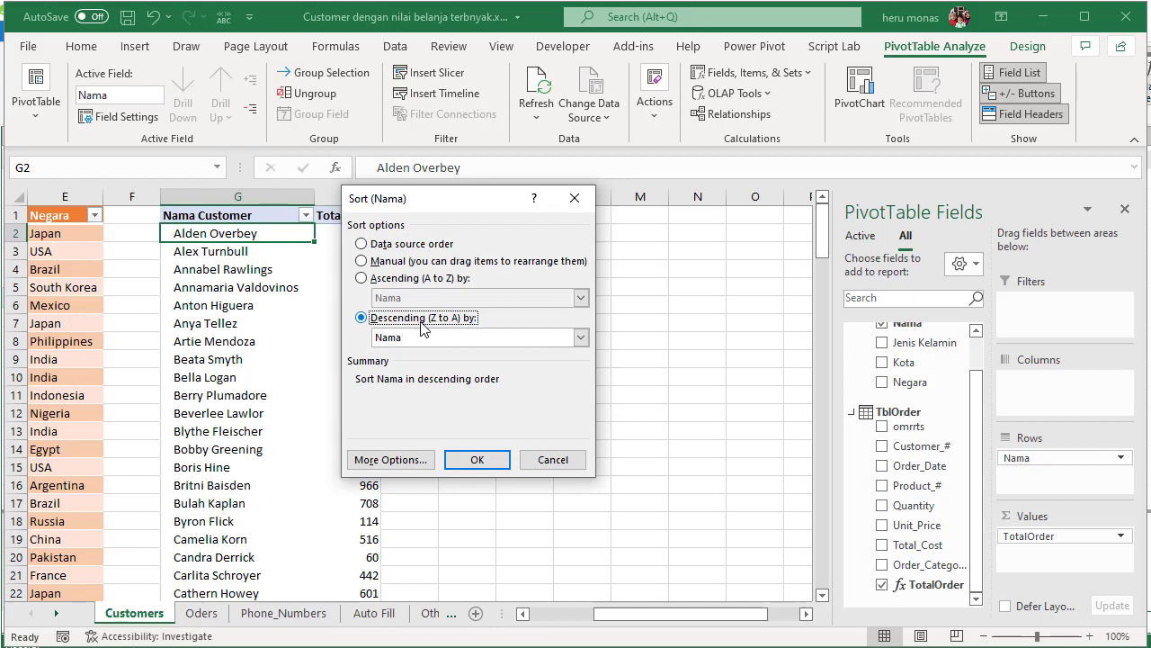
pyautogui.click(581, 340)
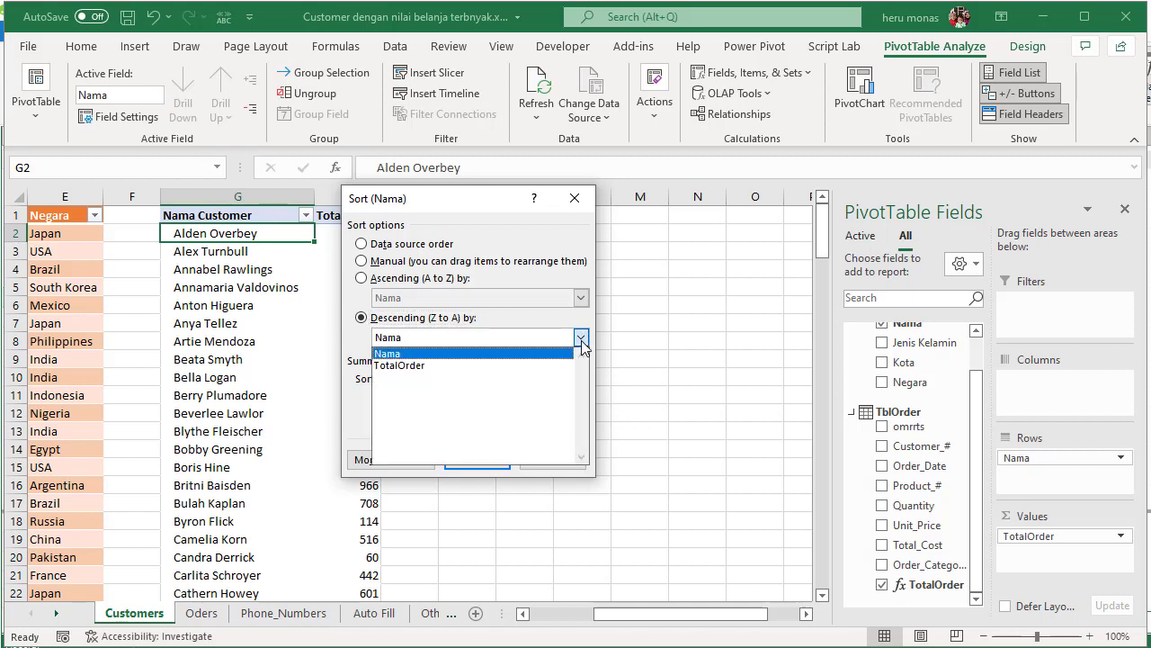
pyautogui.click(483, 359)
pyautogui.click(476, 460)
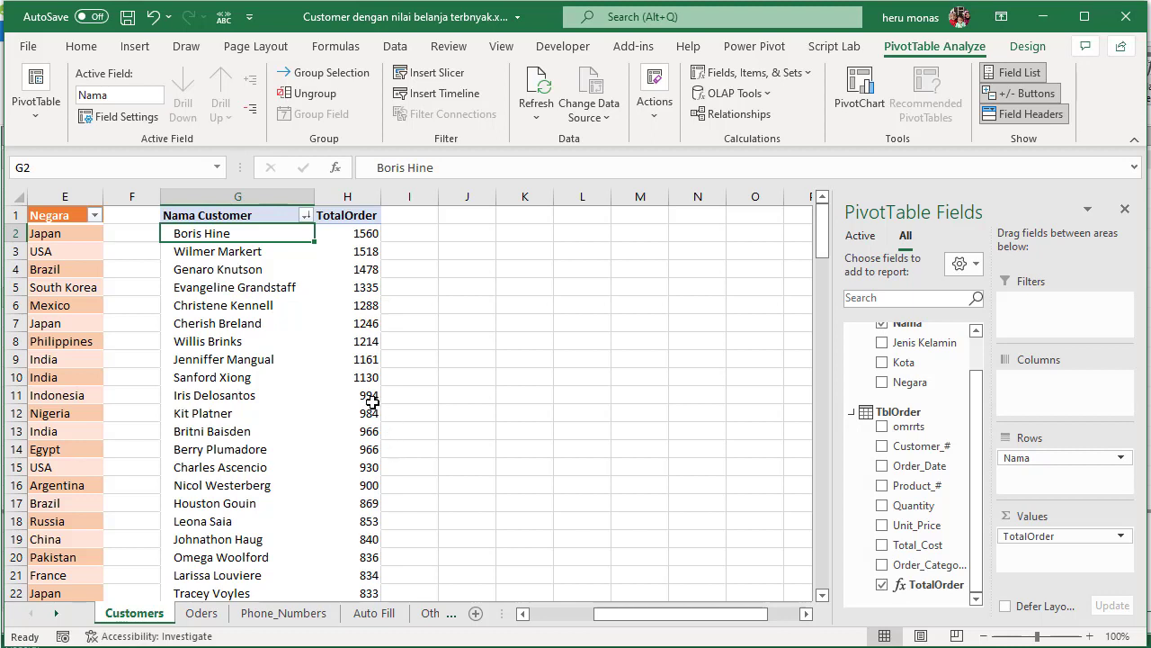
# - Add the Negara field to Rows beneath Nama in the PivotTable
pyautogui.moveTo(356, 384)
pyautogui.moveTo(336, 362)
pyautogui.moveTo(340, 288)
pyautogui.moveTo(369, 275)
pyautogui.moveTo(920, 384); pyautogui.dragTo(1057, 481)
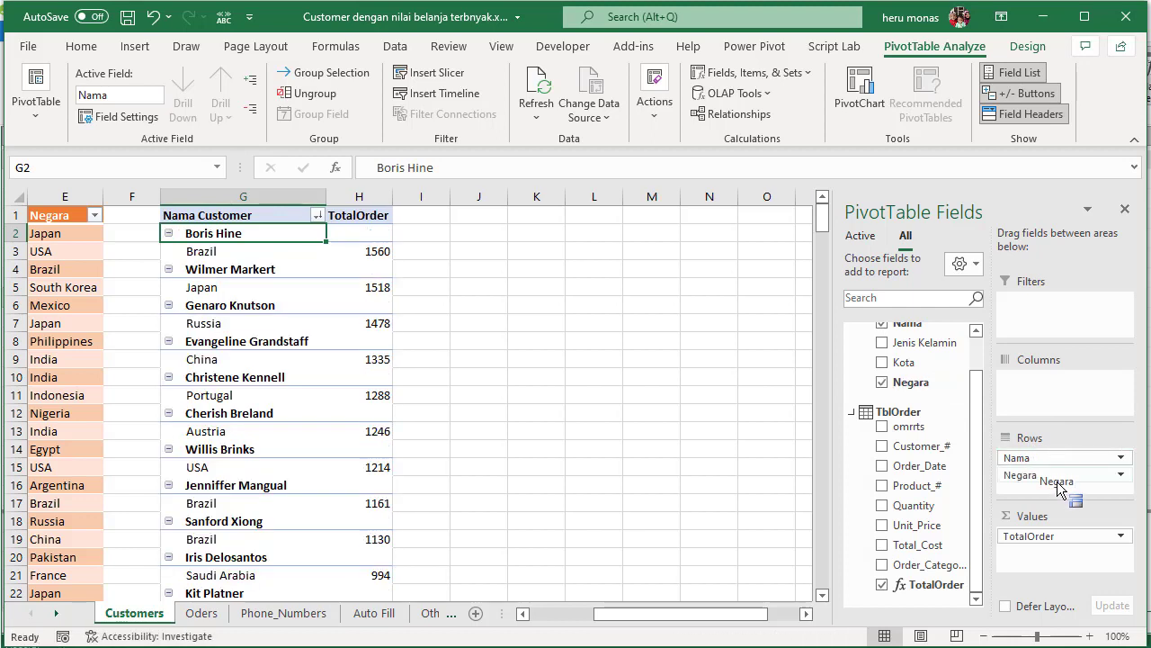
pyautogui.click(275, 273)
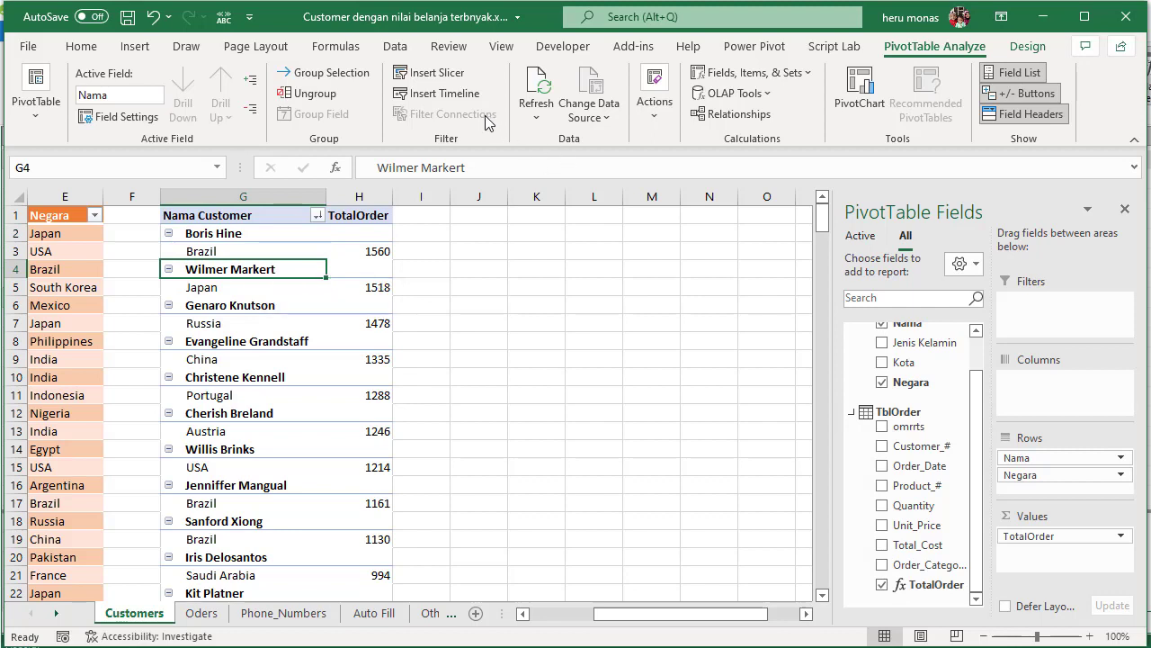
pyautogui.click(1031, 54)
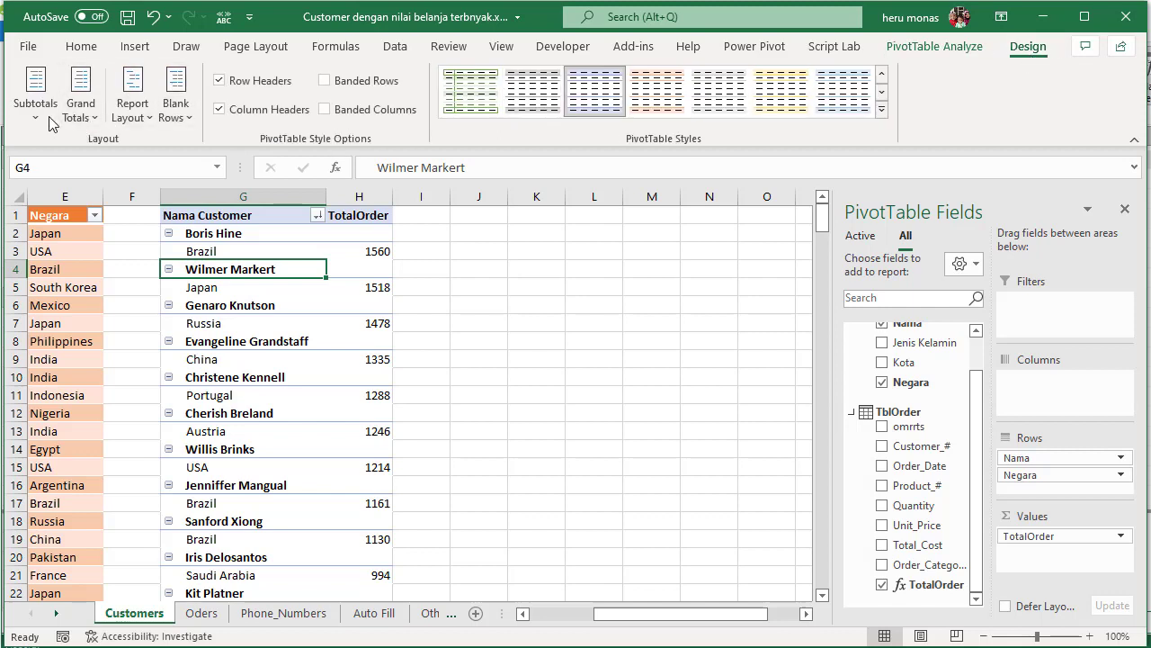
# - Set the PivotTable's report layout to Show in Tabular Form
pyautogui.click(43, 115)
pyautogui.click(81, 155)
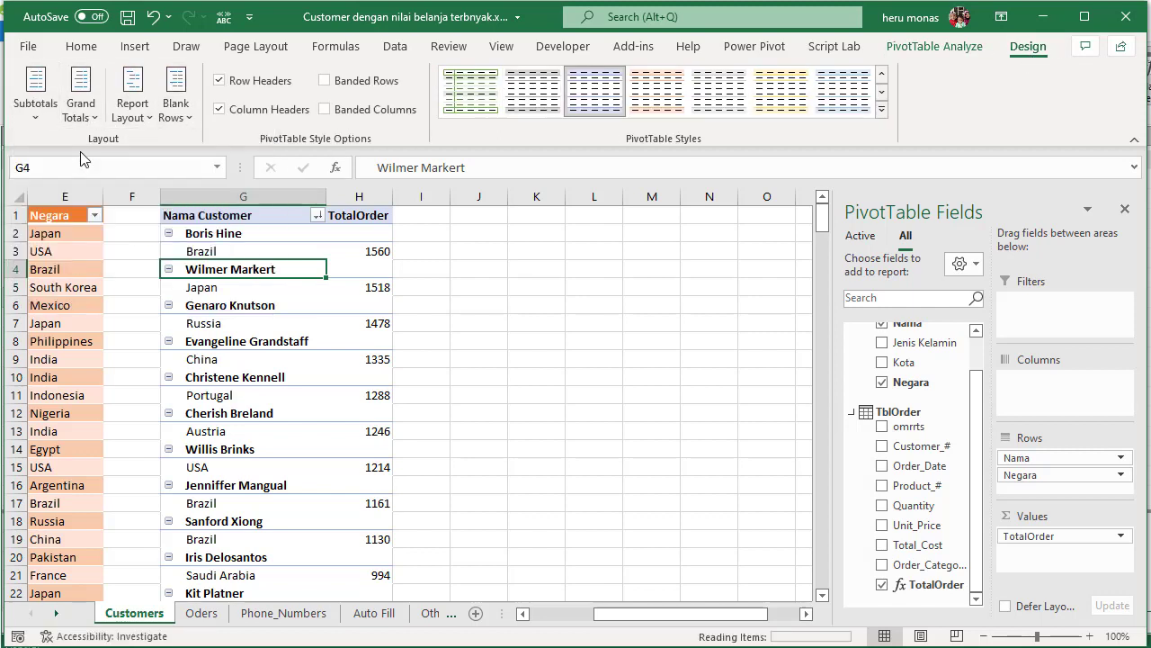
pyautogui.click(141, 123)
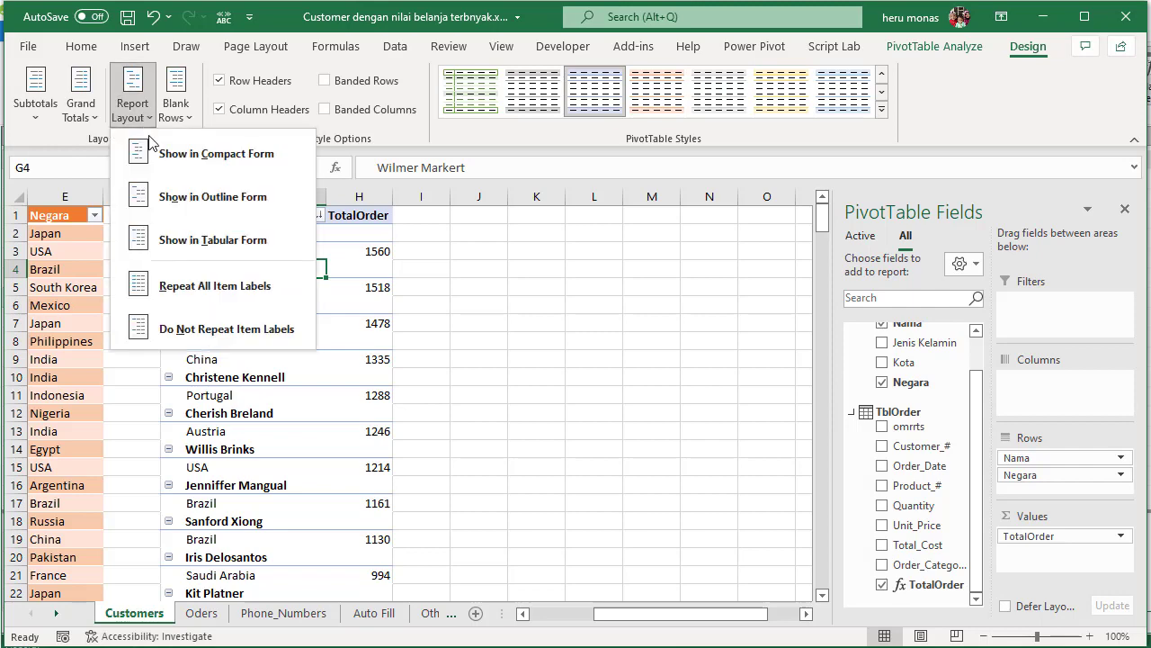
pyautogui.click(207, 253)
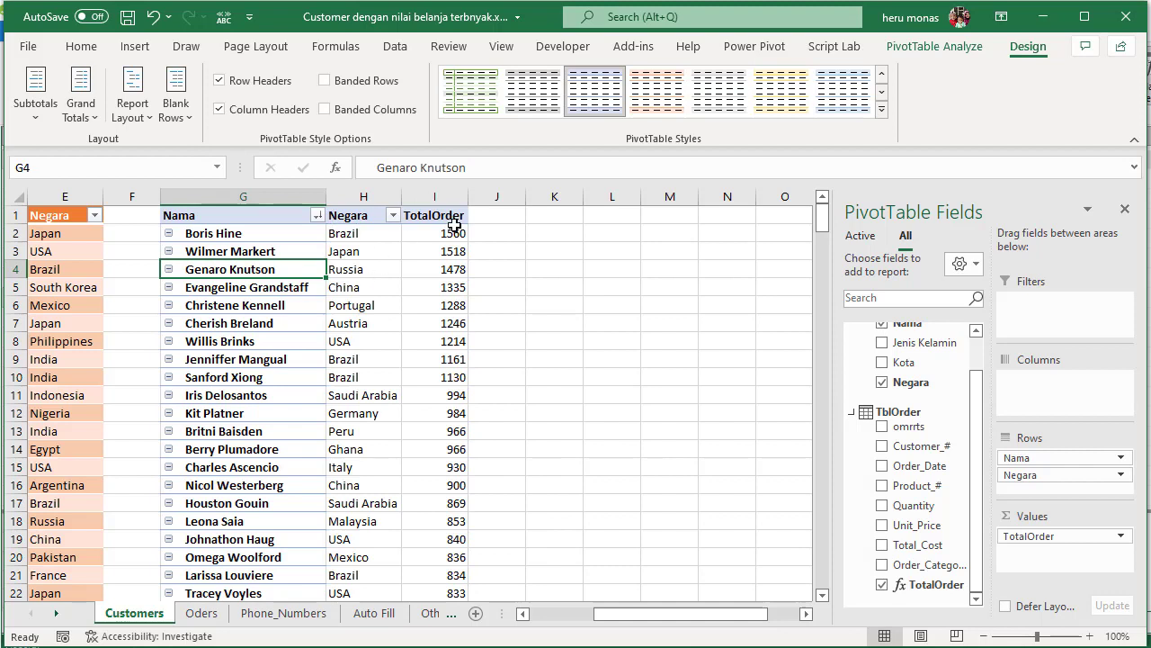
pyautogui.click(294, 233)
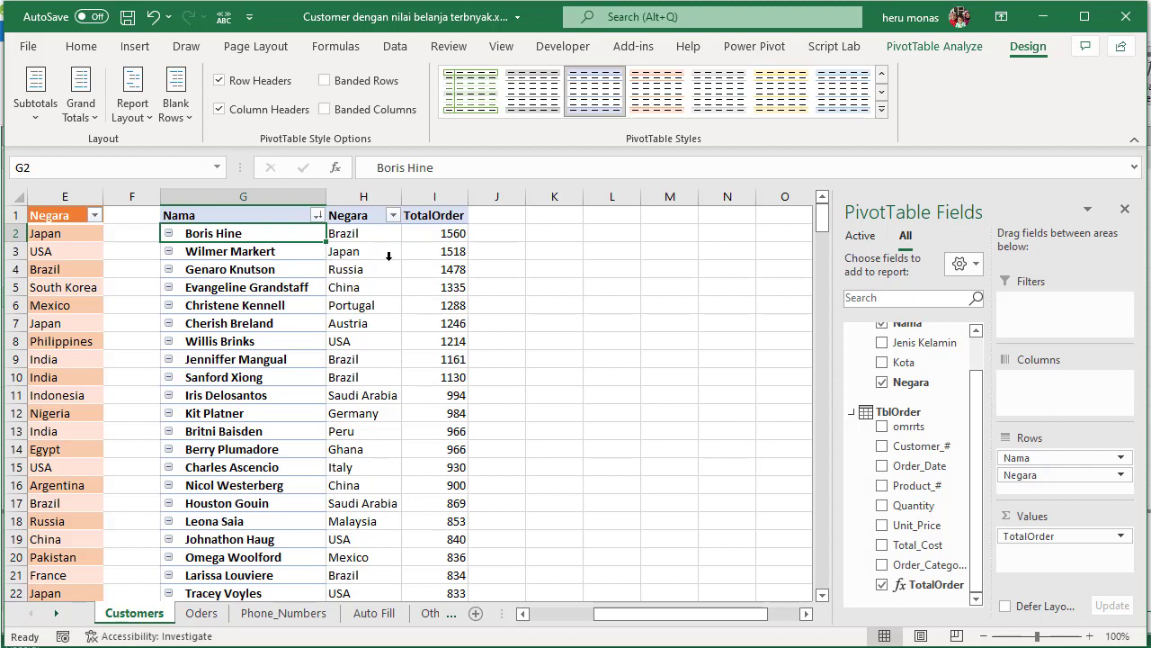
pyautogui.moveTo(440, 377)
# - Apply a Top 10 Items by TotalOrder value filter on Nama, giving a Grand Total of 12924
pyautogui.click(317, 215)
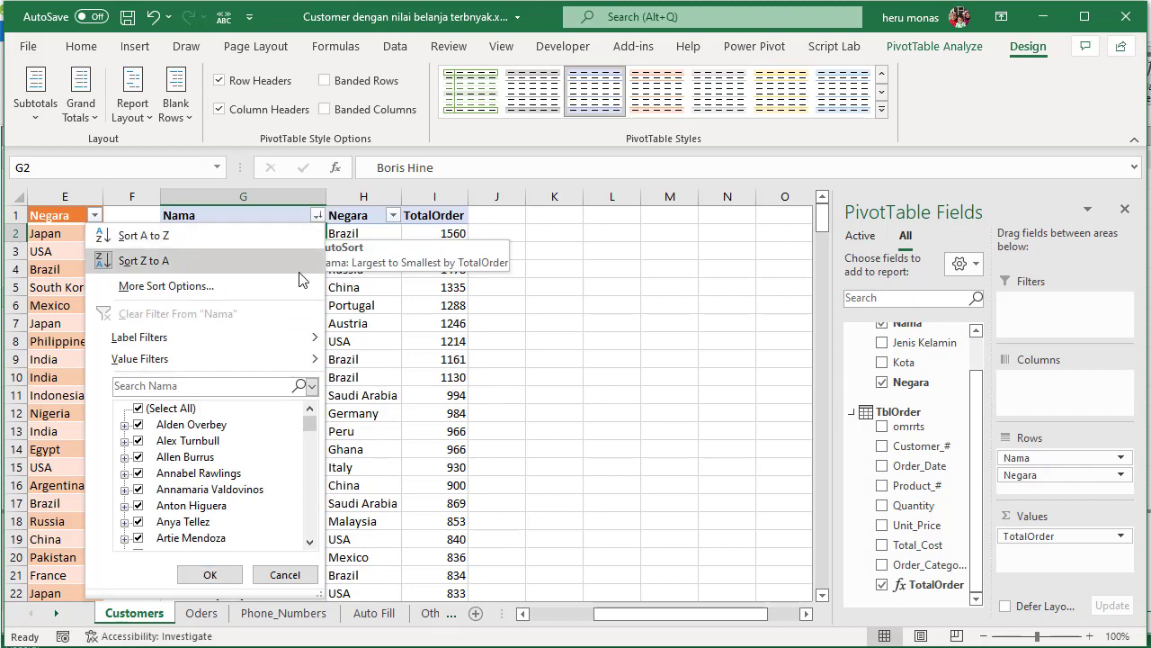
pyautogui.moveTo(280, 360)
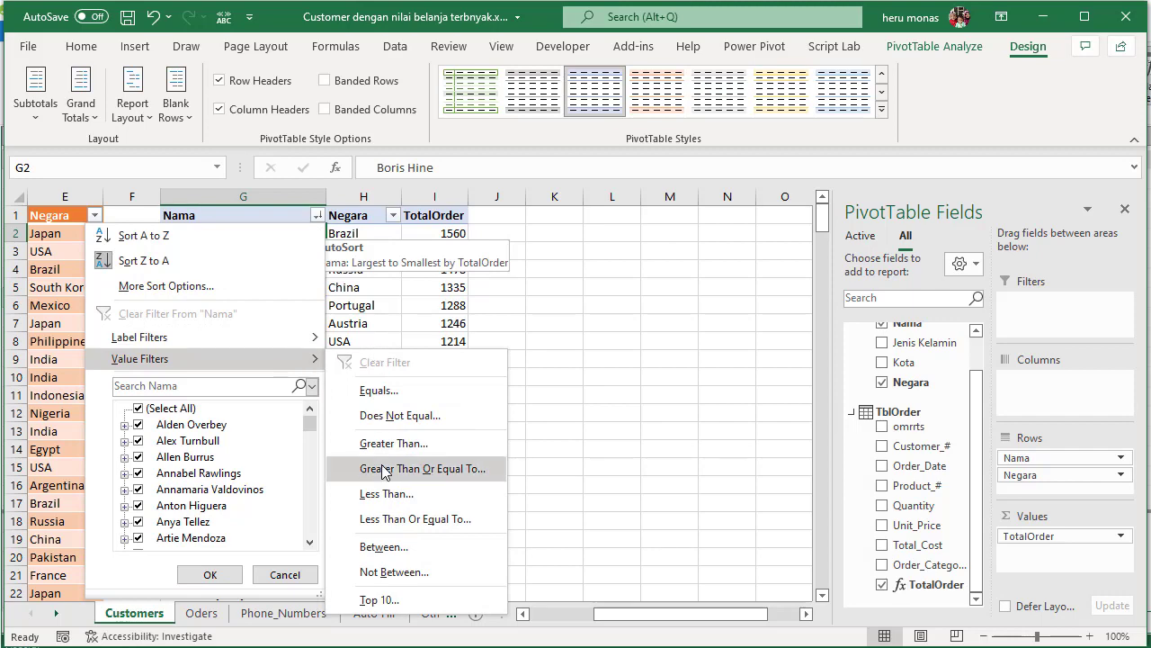
pyautogui.click(396, 597)
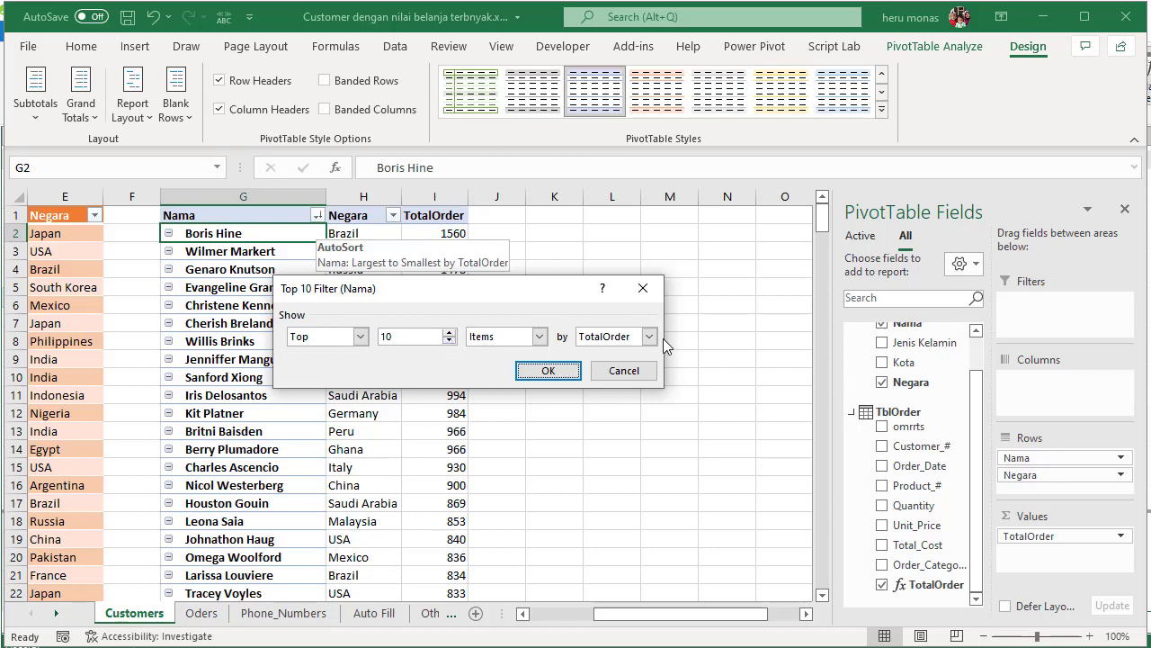
pyautogui.click(572, 371)
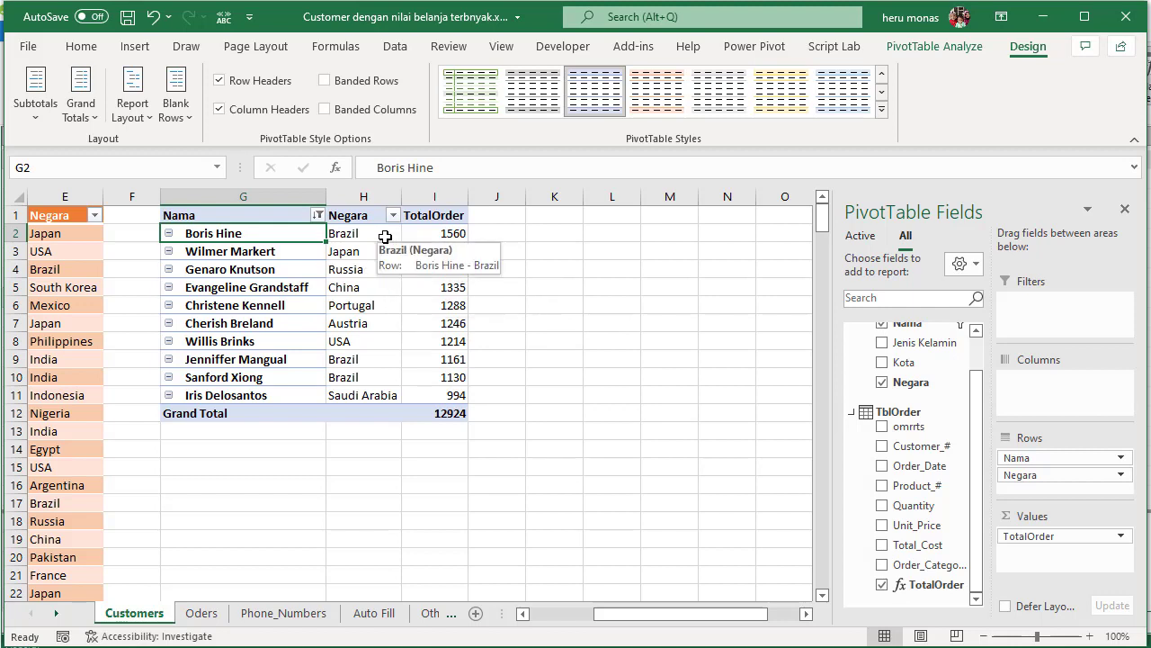
pyautogui.click(385, 236)
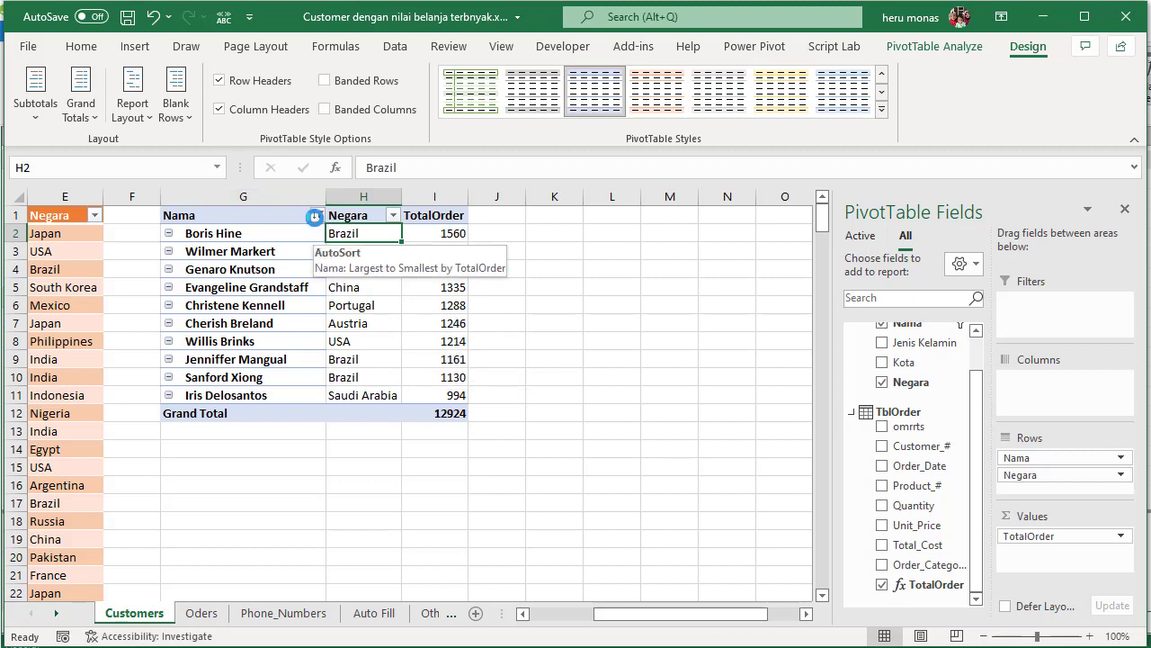
pyautogui.click(315, 216)
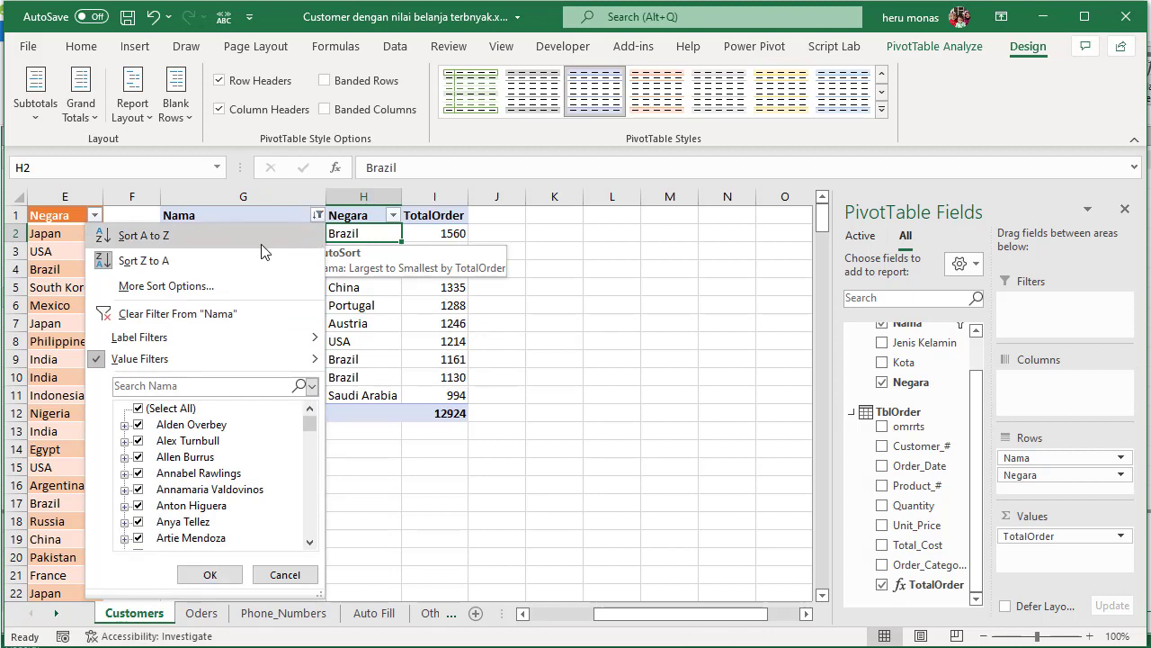
pyautogui.click(580, 321)
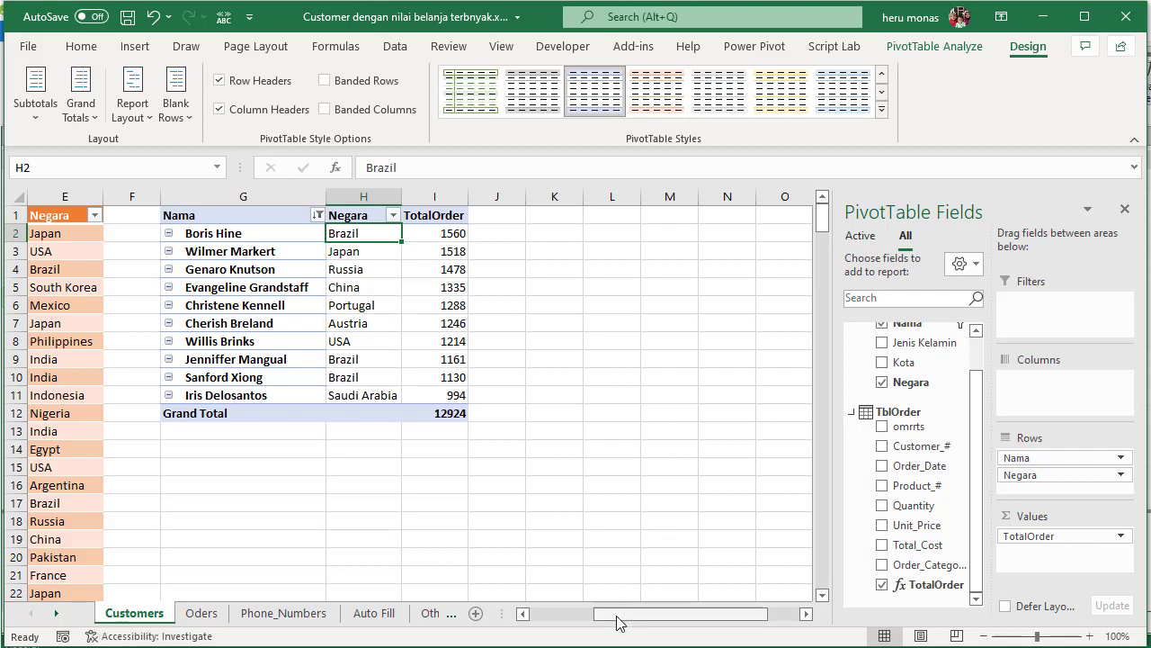
pyautogui.moveTo(617, 622); pyautogui.dragTo(586, 622)
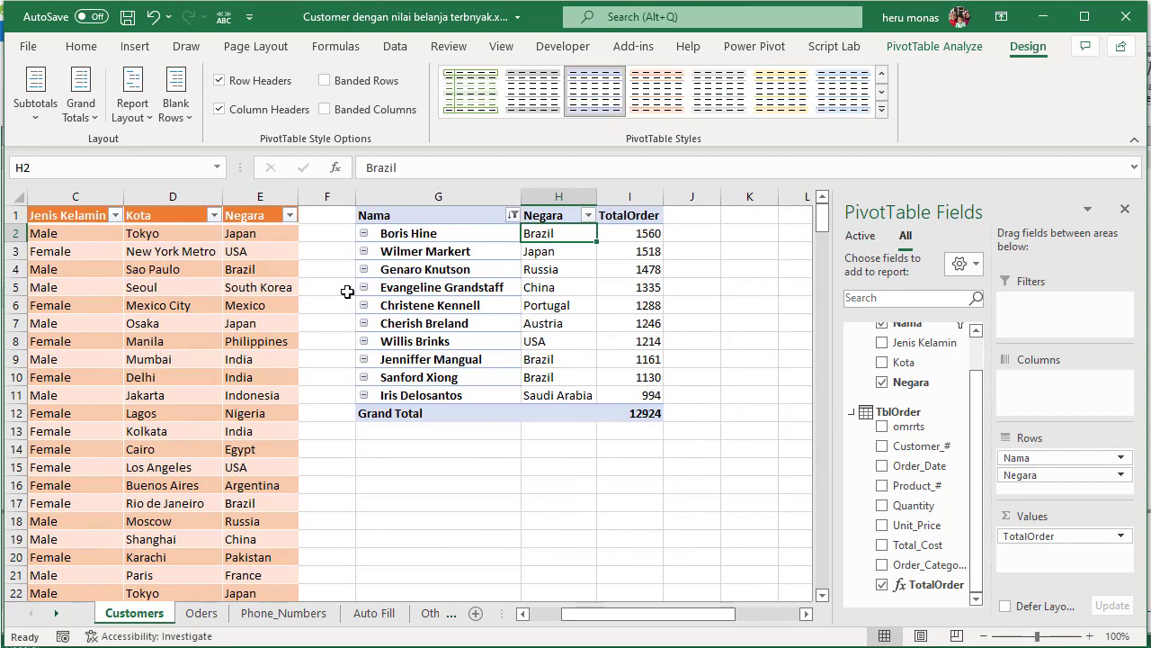